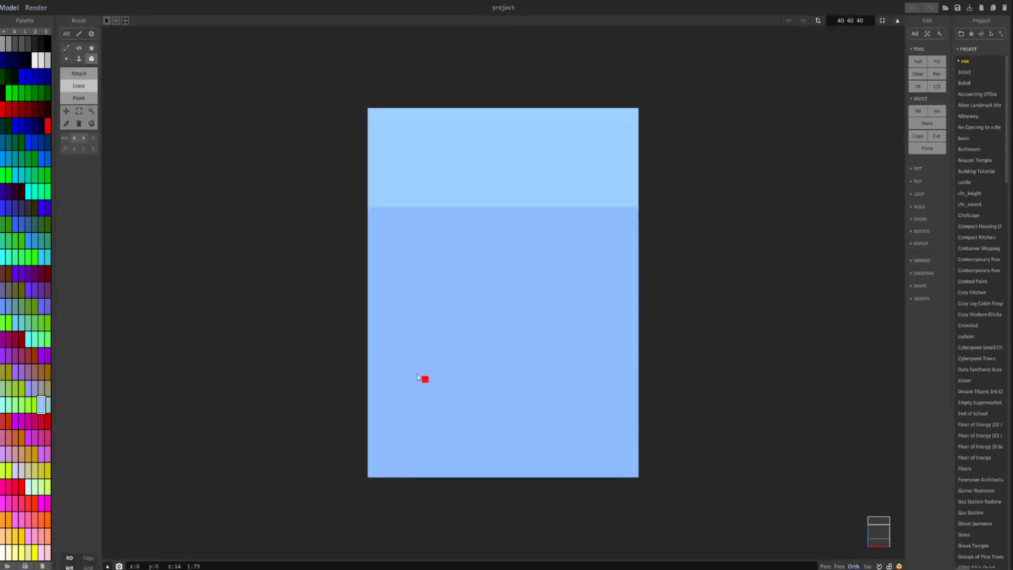
- Lower the solid blue block to about 18 voxels high by erasing its top face with the Face tool
left_click(80, 62)
scroll(473, 158, "down", 3)
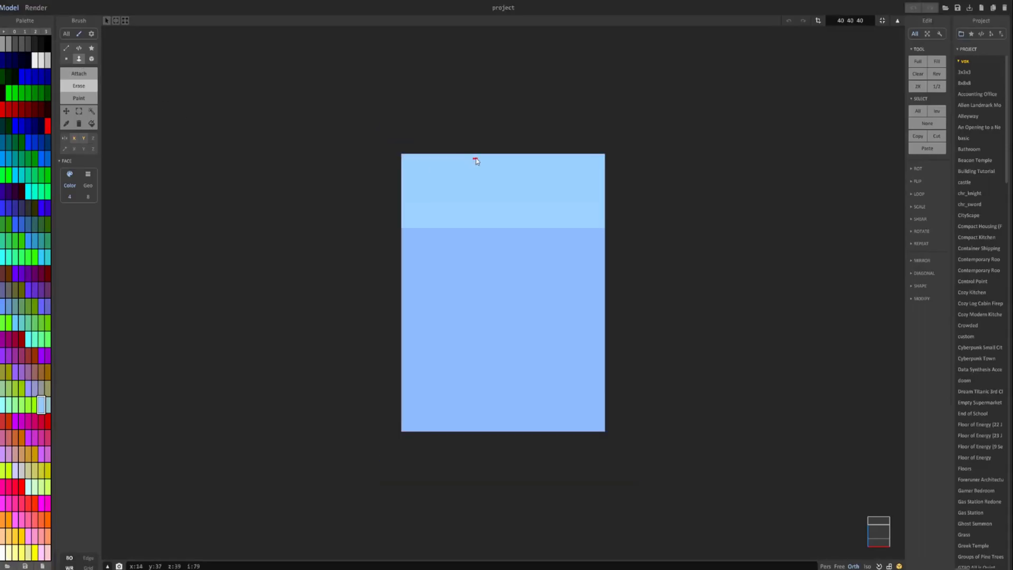
right_click_drag(473, 157, 445, 154)
left_click_drag(510, 190, 523, 303)
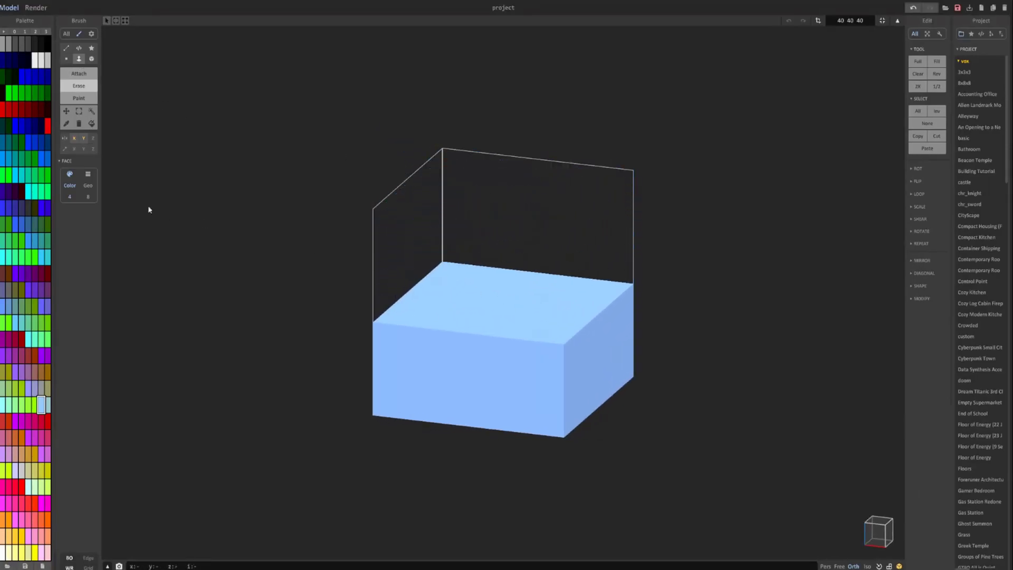
- With X and Y mirroring, box-erase a two-voxel-wide vertical groove near the edge of the front wall, leaving a one-voxel rim above
left_click(92, 59)
right_click_drag(253, 189, 149, 165)
scroll(148, 164, "down", 2)
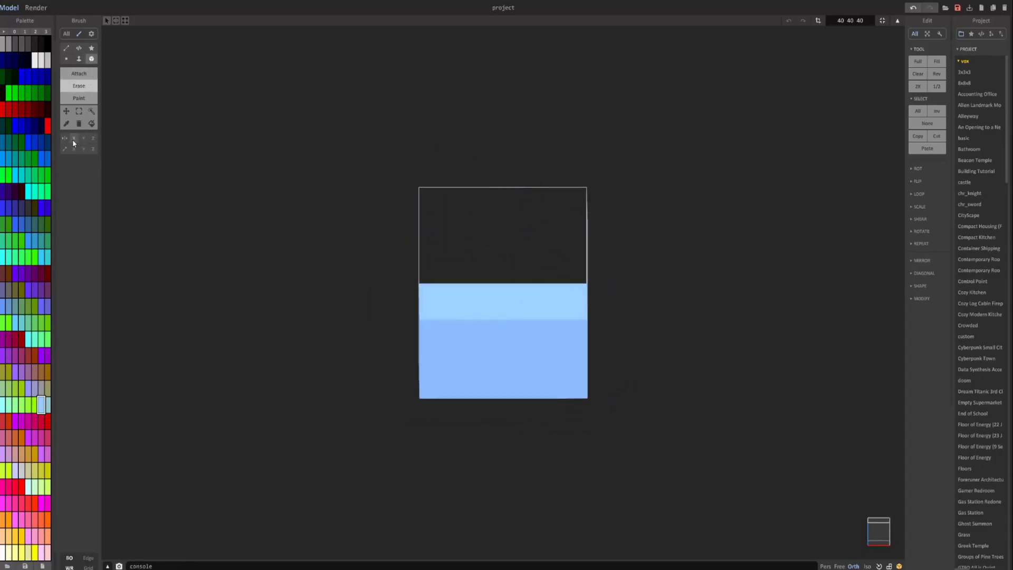
middle_click_drag(356, 274, 375, 215)
scroll(396, 210, "up", 3)
right_click_drag(396, 211, 394, 203)
scroll(394, 202, "up", 2)
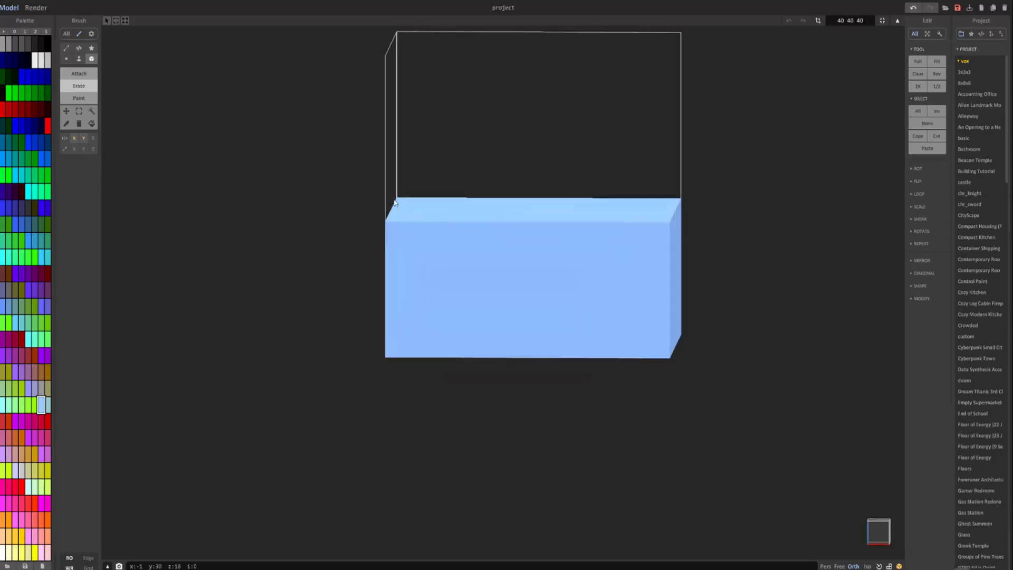
left_click_drag(402, 234, 409, 358)
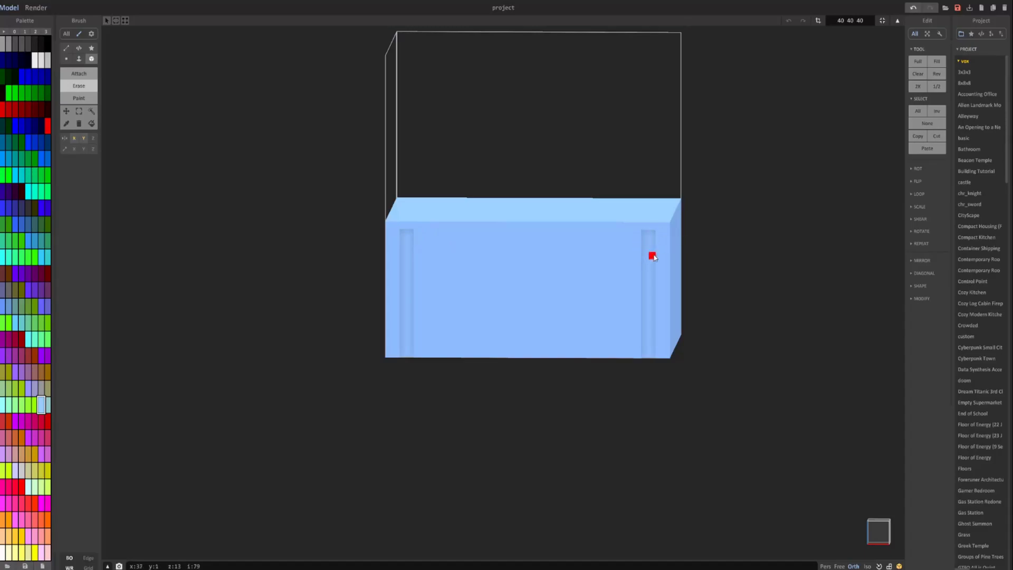
- Carve the remaining evenly spaced vertical grooves across the front wall, ending with a one-voxel-wide groove beside the centre
right_click_drag(653, 256, 390, 234)
left_click_drag(404, 224, 417, 360)
left_click_drag(431, 223, 445, 357)
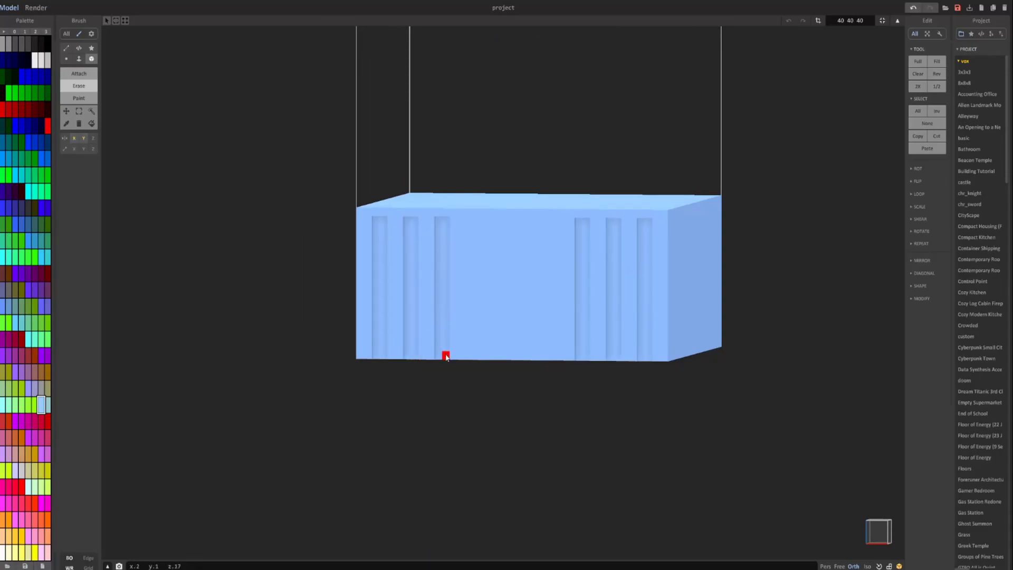
left_click_drag(468, 225, 477, 366)
left_click_drag(497, 230, 498, 356)
- Carve matching two-voxel-wide vertical grooves across the adjacent side wall of the block
right_click_drag(499, 356, 613, 261)
mouse_move(598, 219)
left_mouse_down()
mouse_move(588, 357)
mouse_move(570, 225)
mouse_move(561, 352)
mouse_move(530, 355)
mouse_move(529, 226)
mouse_move(516, 220)
mouse_move(497, 355)
mouse_move(474, 309)
mouse_move(471, 222)
left_mouse_up()
key("ctrl+z")
right_click_drag(467, 266, 338, 293)
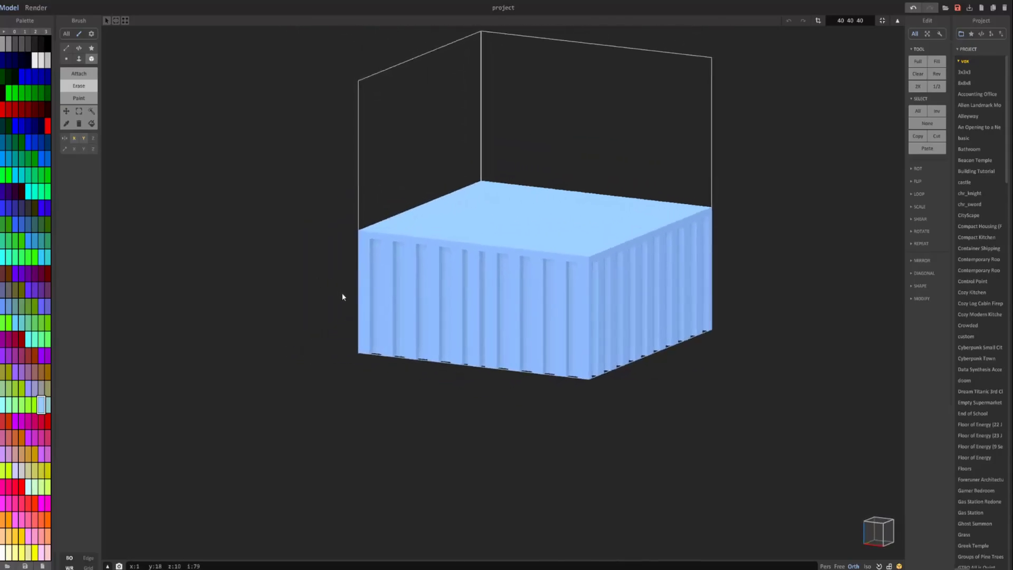
scroll(339, 290, "up", 1)
- Deepen the vertical grooves of the front wall with the Face tool in Erase mode
left_click(78, 59)
right_click_drag(327, 211, 348, 238)
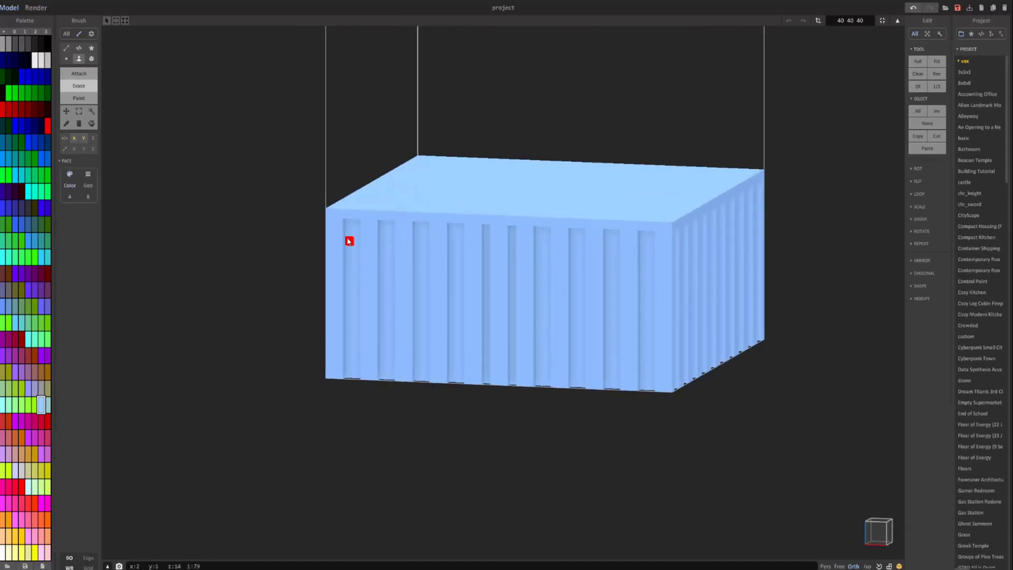
left_click(417, 253)
left_click(454, 252)
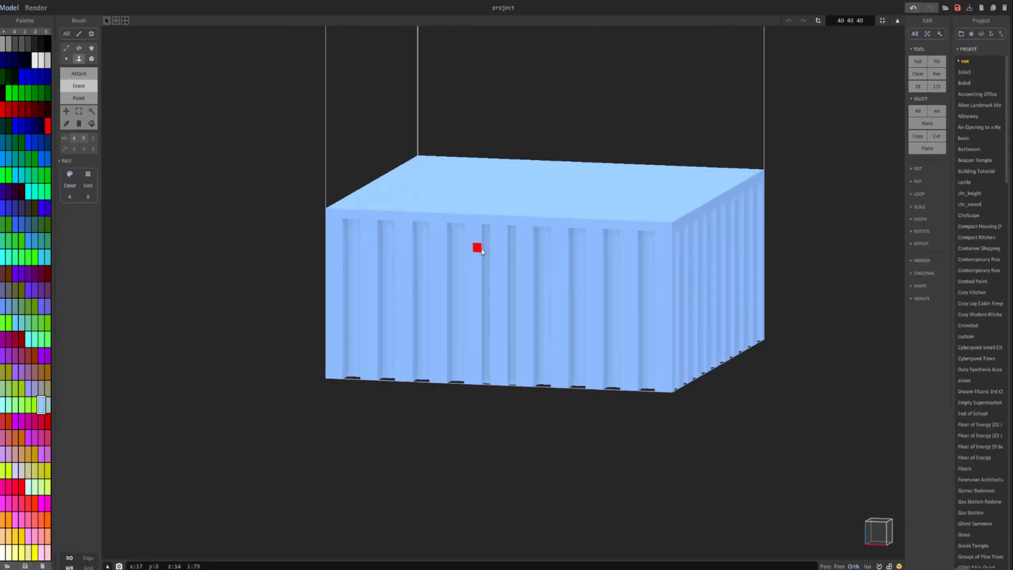
left_click(486, 252)
key("ctrl+z")
left_click(485, 252)
- Push the vertical grooves of the adjacent side wall deeper into the block, undoing the misplaced cut
mouse_move(566, 273)
right_mouse_down()
mouse_move(485, 290)
mouse_move(448, 282)
right_mouse_up()
left_click(413, 290)
left_click(448, 292)
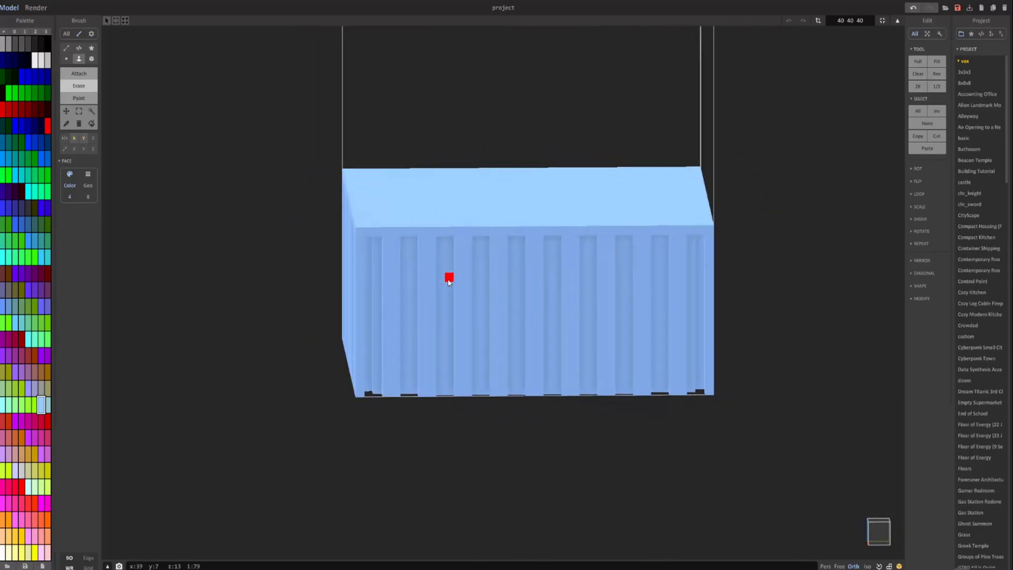
left_click(448, 281)
left_click(468, 278)
key("ctrl+z")
left_click(483, 279)
right_click_drag(511, 276, 379, 333)
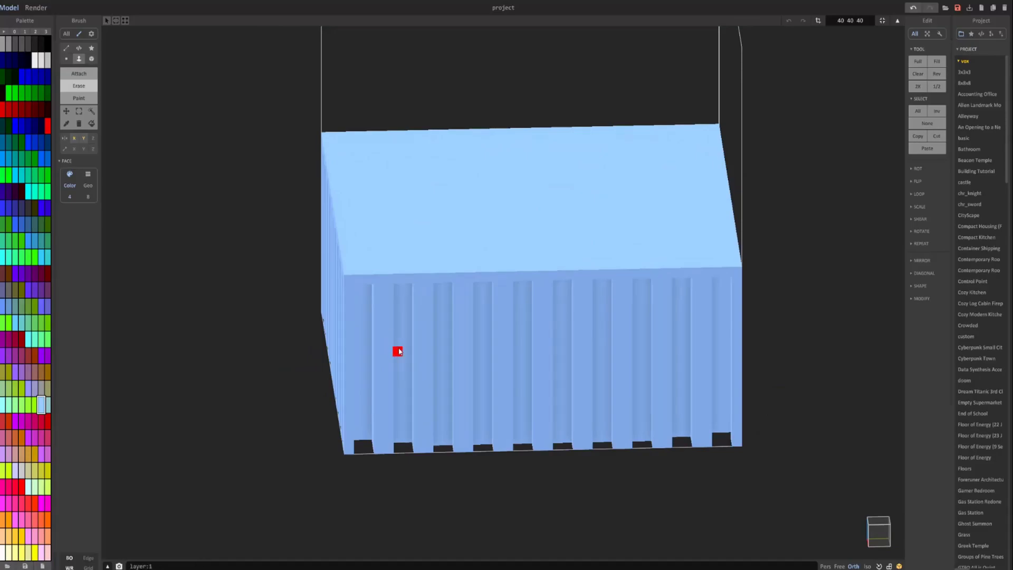
left_click(485, 360)
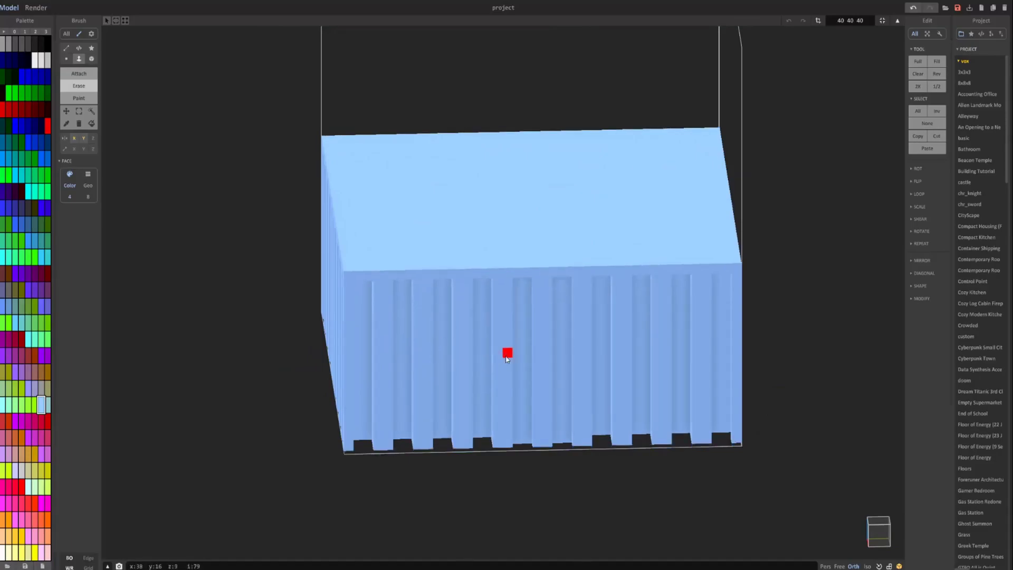
left_click(516, 357)
right_click_drag(516, 357, 294, 412)
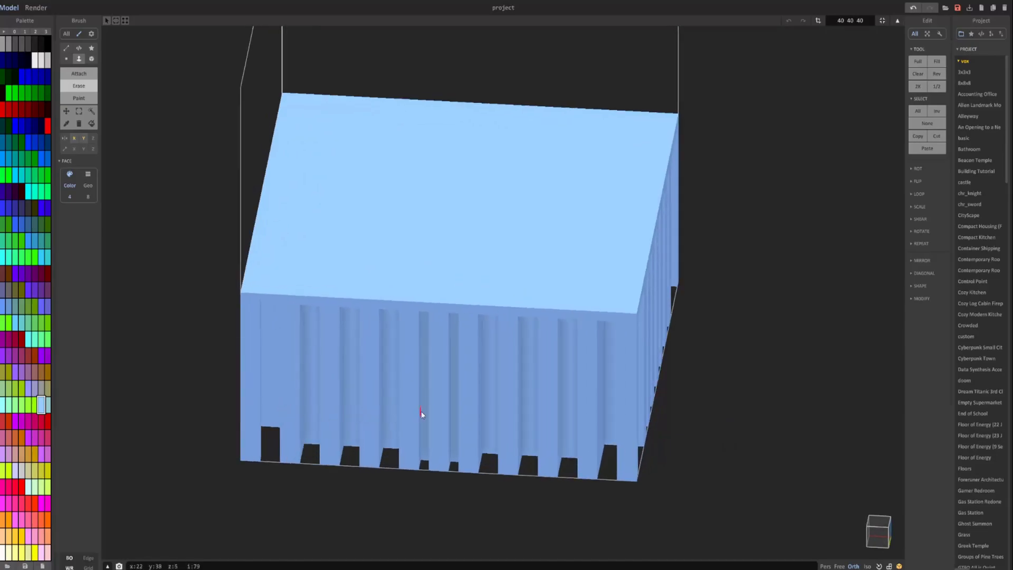
mouse_move(420, 412)
right_mouse_down()
mouse_move(314, 398)
mouse_move(305, 391)
mouse_move(316, 371)
mouse_move(302, 345)
right_mouse_up()
left_click(79, 73)
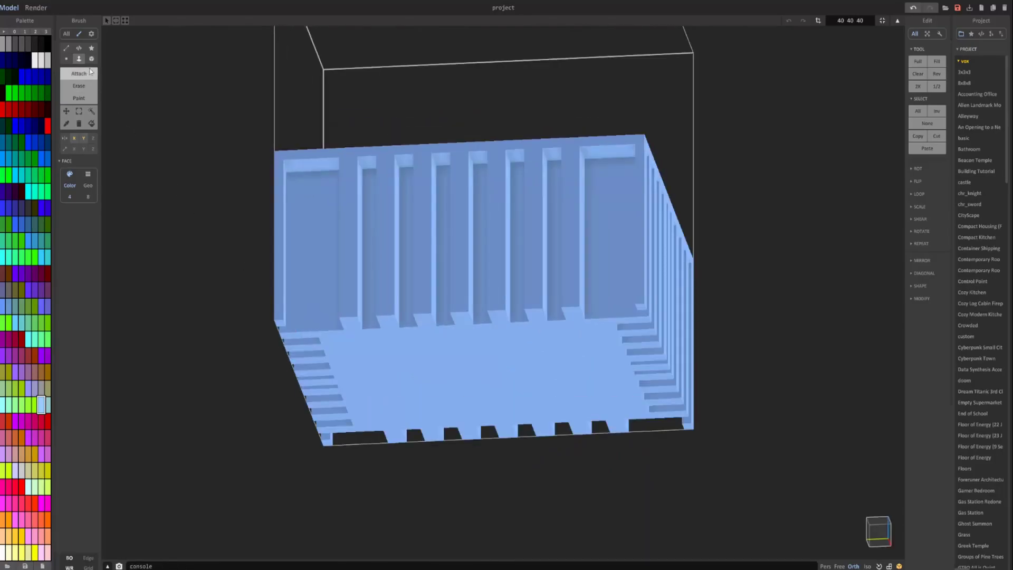
left_click(91, 59)
right_click_drag(276, 235, 288, 259)
right_click_drag(326, 208, 146, 401)
scroll(176, 390, "down", 4)
scroll(282, 328, "down", 3)
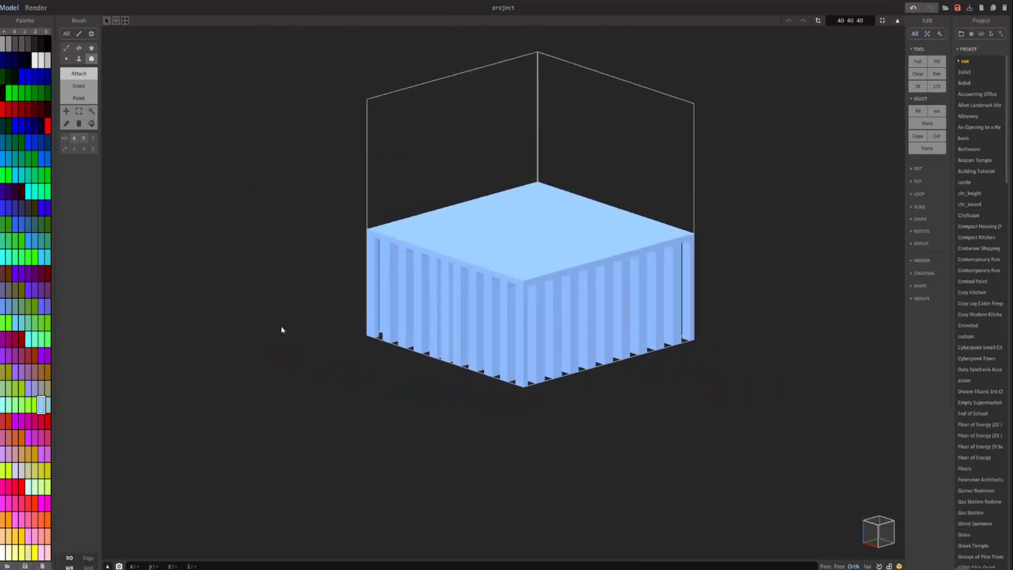
- Paint the recessed faces of the front wall's grooves in near-black with the Face tool
right_click_drag(281, 328, 188, 206)
scroll(303, 329, "up", 1)
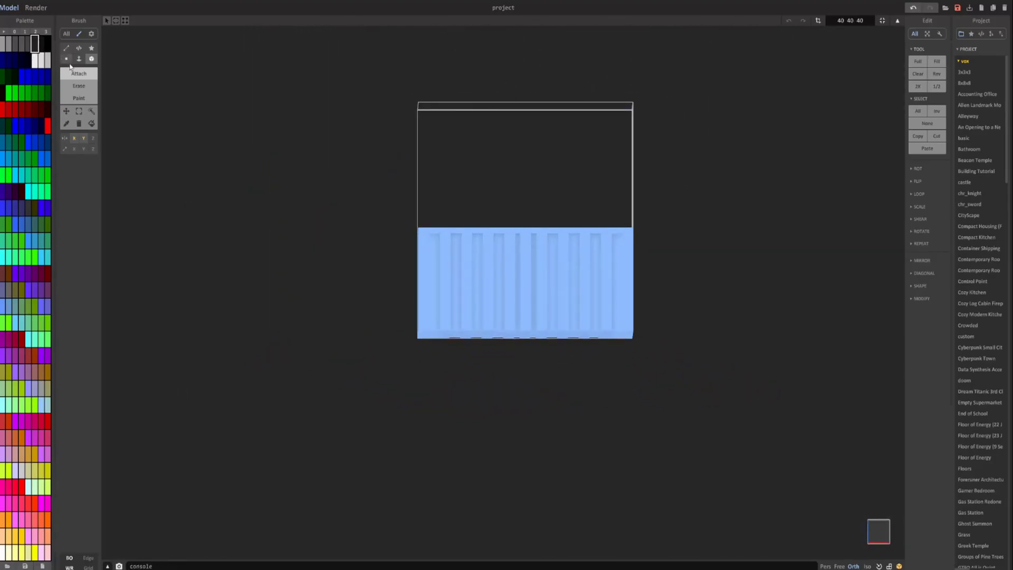
left_click(79, 98)
scroll(418, 240, "up", 3)
right_click_drag(419, 240, 422, 262)
left_click(424, 264)
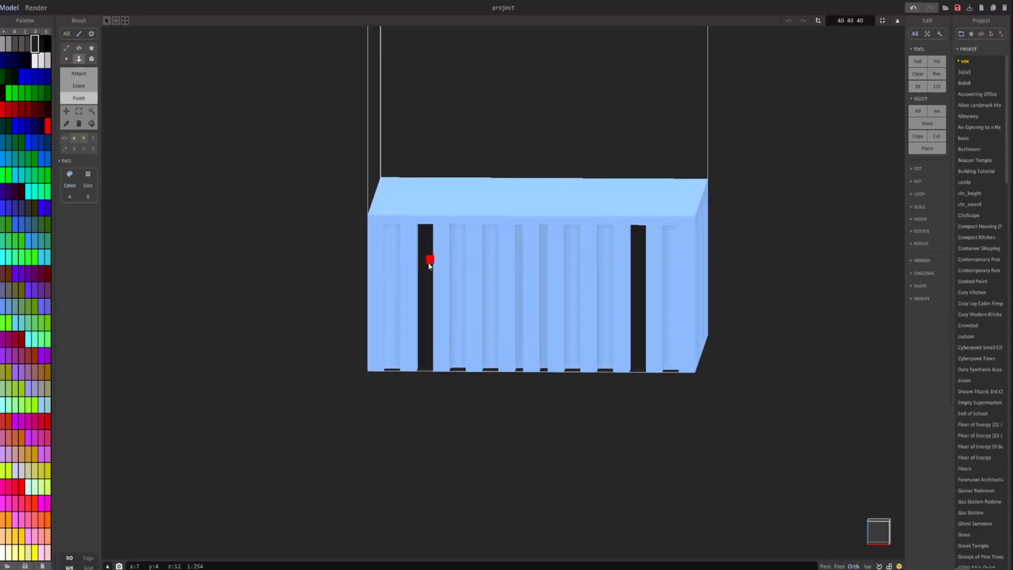
left_click(454, 262)
left_click(488, 261)
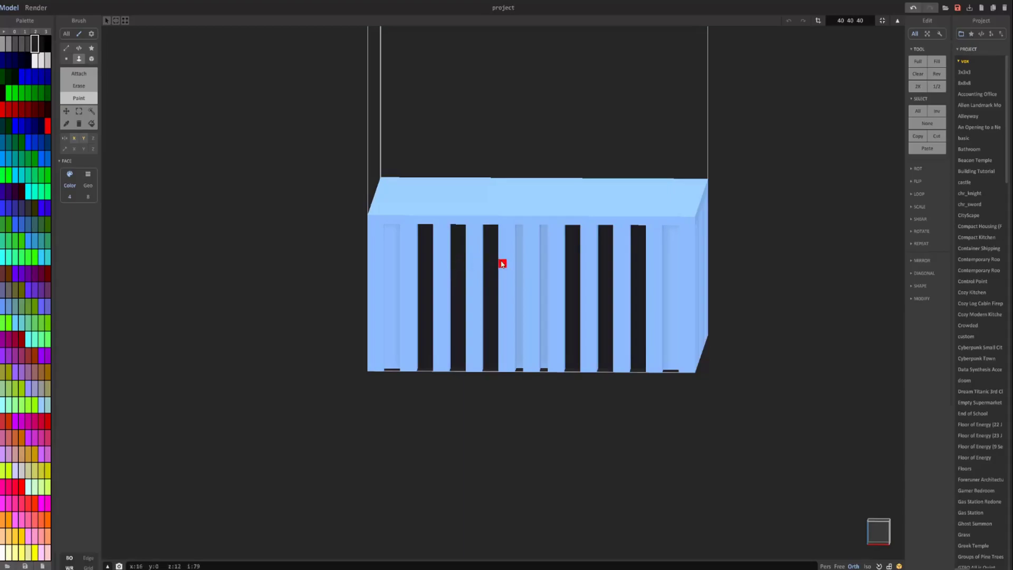
left_click(521, 262)
- Paint the recessed groove faces of the adjacent side wall, including the corner grooves, in the same near-black
mouse_move(570, 267)
right_mouse_down()
mouse_move(627, 280)
mouse_move(565, 283)
right_mouse_up()
left_click(647, 280)
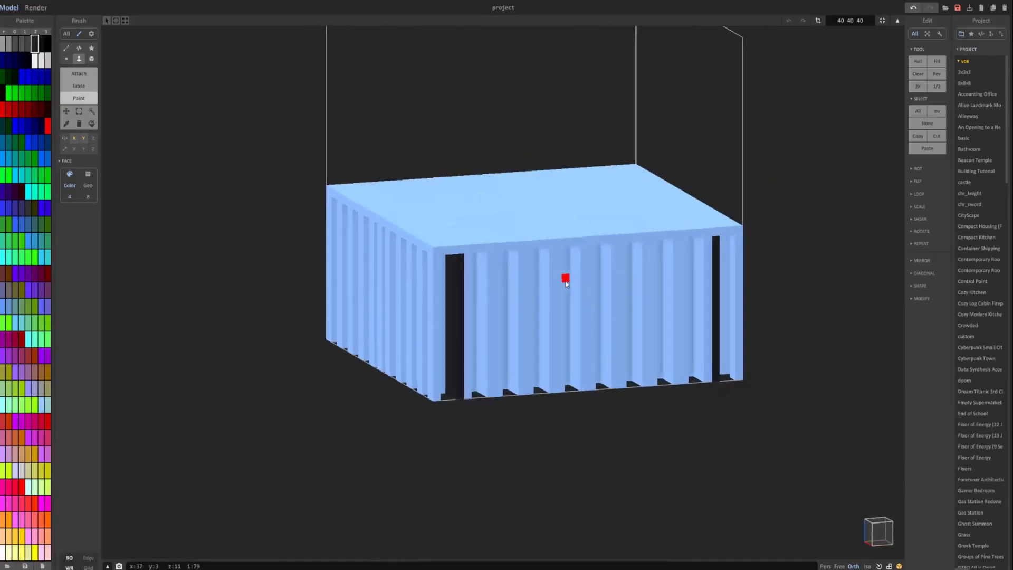
right_click_drag(470, 284, 432, 278)
left_click(420, 275)
left_click(454, 274)
left_click(486, 273)
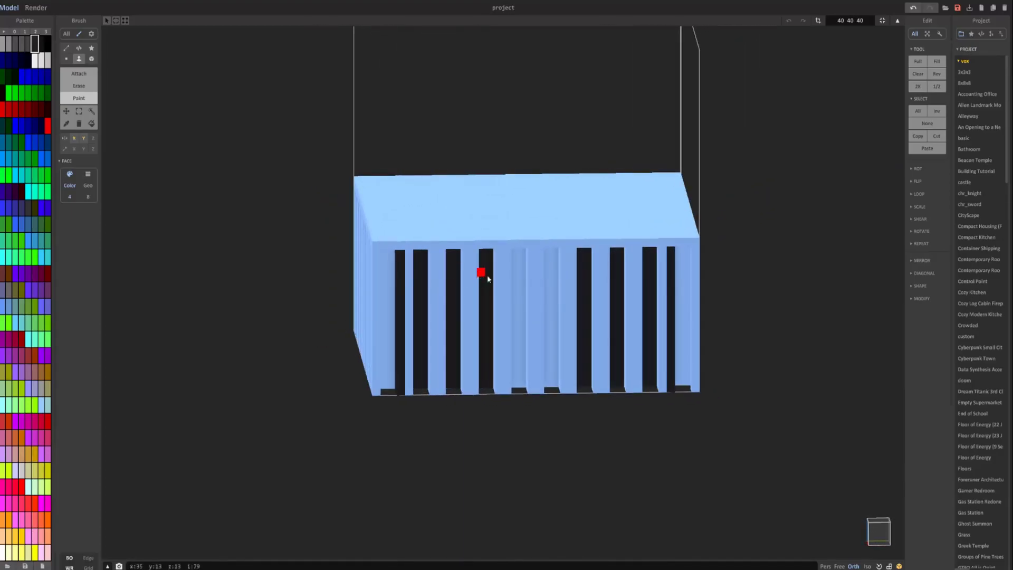
left_click(519, 276)
- Recolor all light-blue voxels of the block with grey palette color 250
left_click(480, 232, "alt")
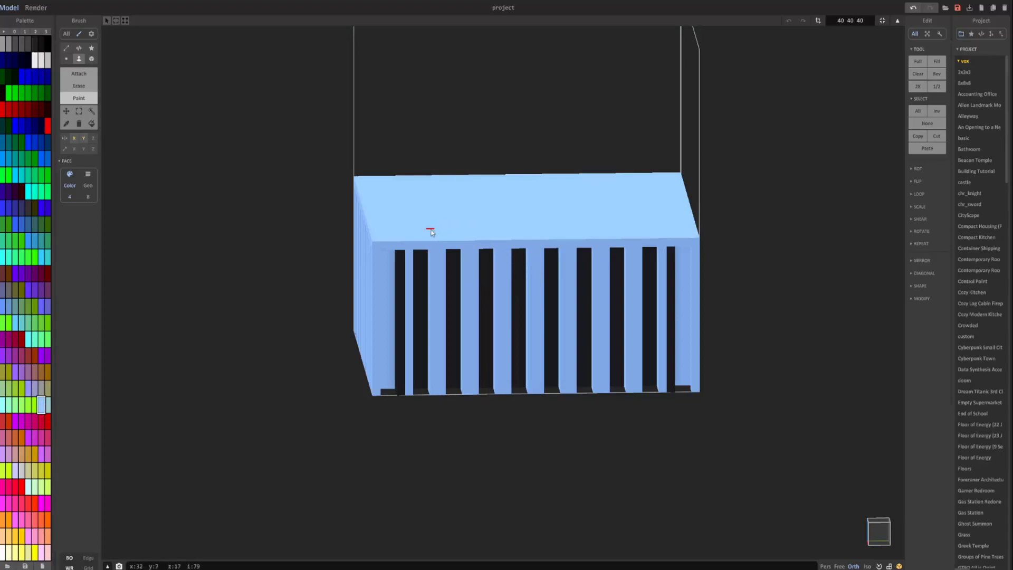
right_click_drag(545, 220, 531, 228)
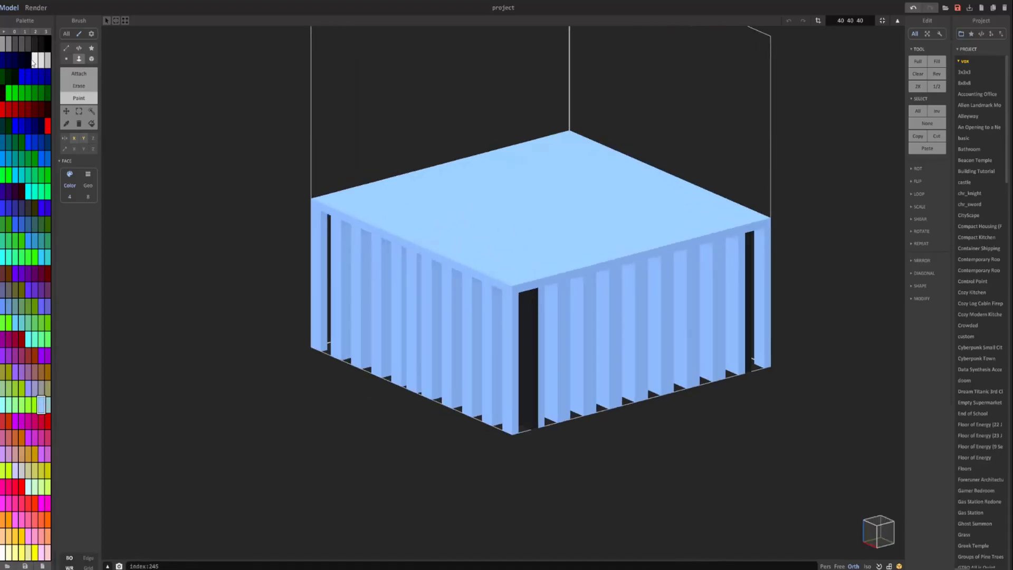
left_click(15, 49)
left_click(8, 45)
left_click(91, 123)
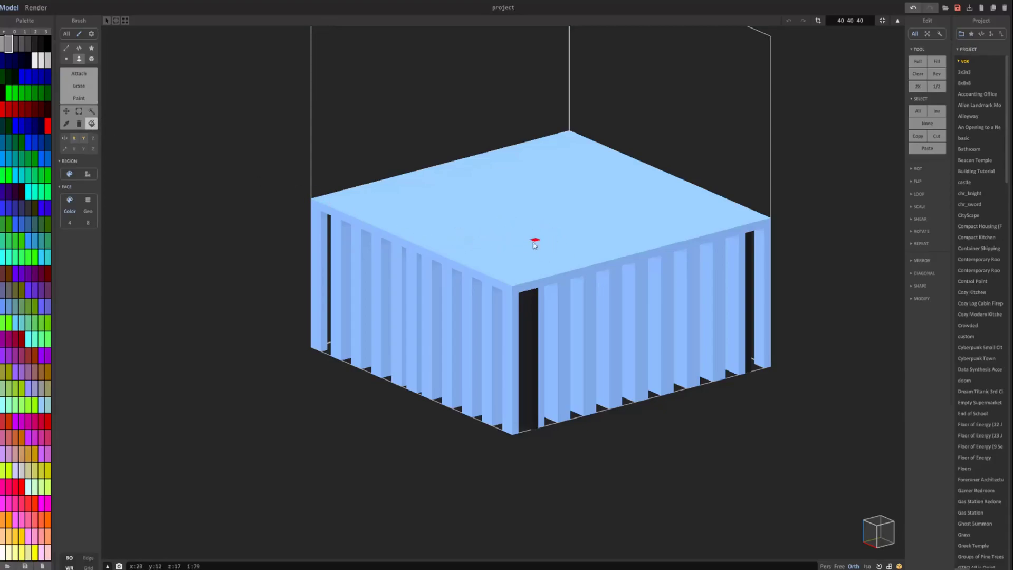
left_click(539, 246)
mouse_move(533, 244)
right_mouse_down()
mouse_move(436, 226)
mouse_move(544, 252)
mouse_move(547, 226)
right_mouse_up()
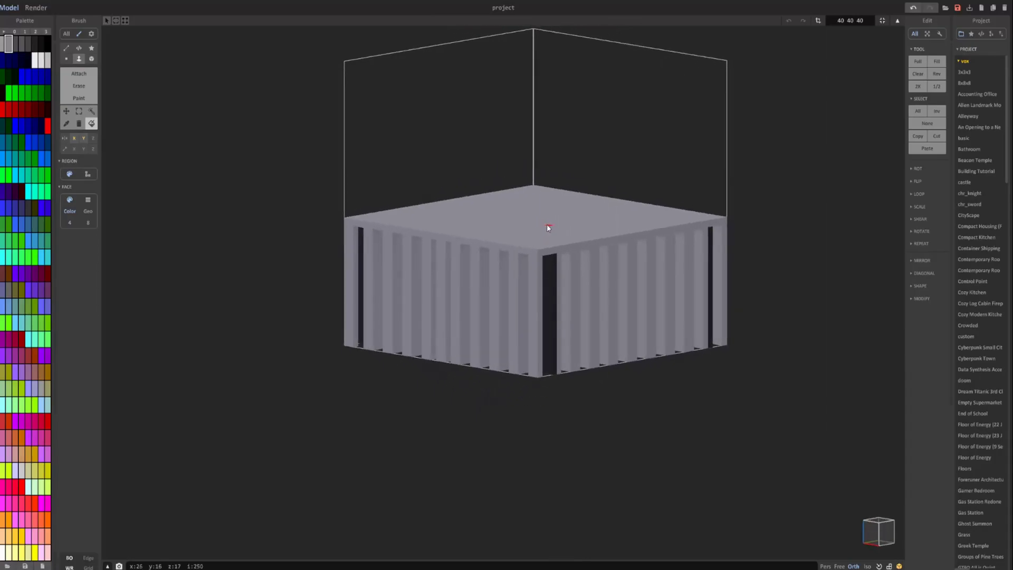
- Preview the grooved grey base in the render view and return to modelling
scroll(547, 227, "down", 2)
left_click(42, 9)
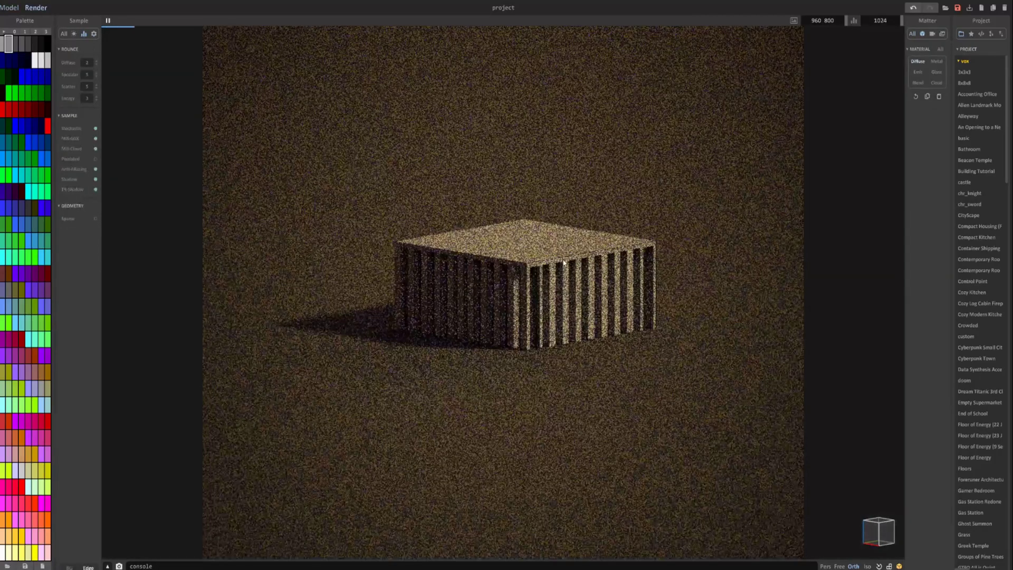
mouse_move(506, 254)
right_mouse_down()
mouse_move(476, 257)
mouse_move(499, 271)
right_mouse_up()
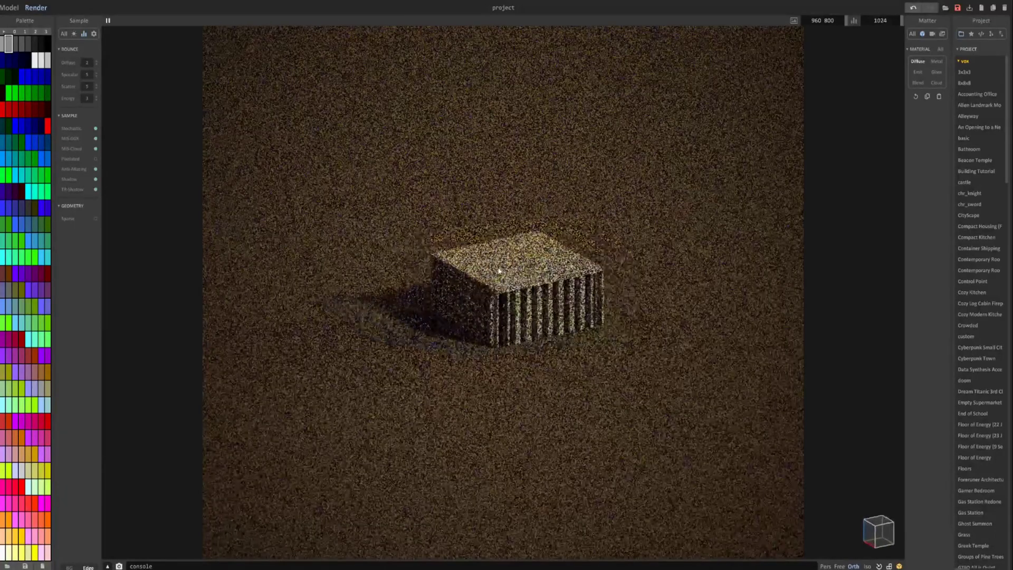
left_click(10, 7)
- Add an empty 40 × 40 × 40 object to the world and raise it so it sits on top of the grooved base
right_click_drag(443, 219, 522, 179)
left_click(881, 23)
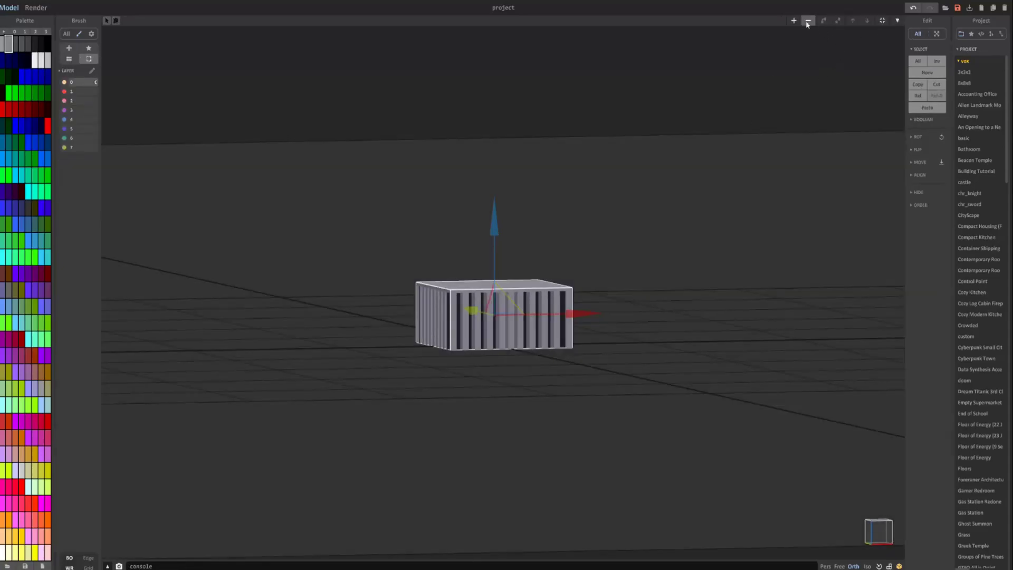
left_click(807, 22)
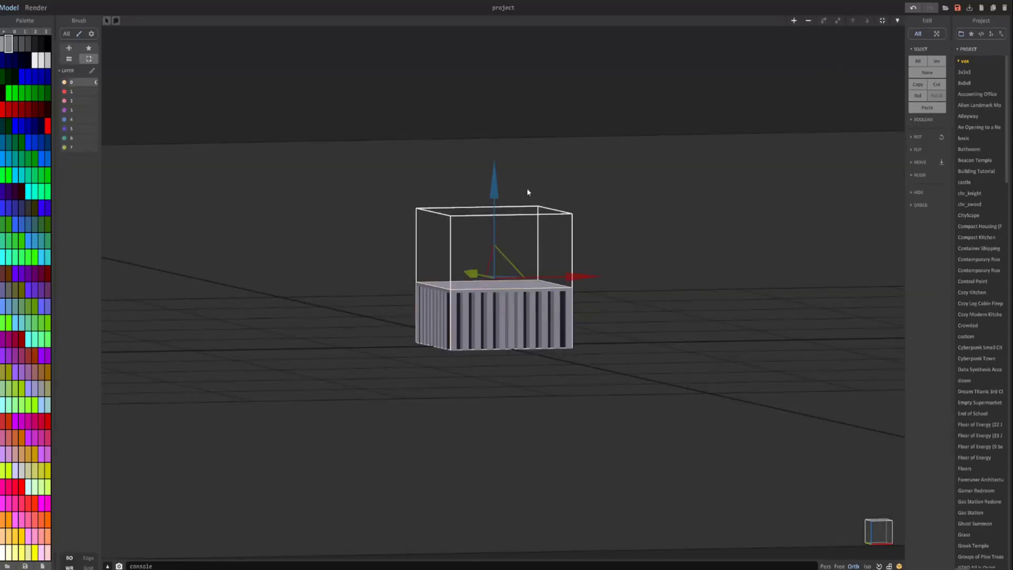
left_click_drag(501, 196, 501, 135)
scroll(574, 307, "up", 2)
right_click_drag(583, 315, 510, 344)
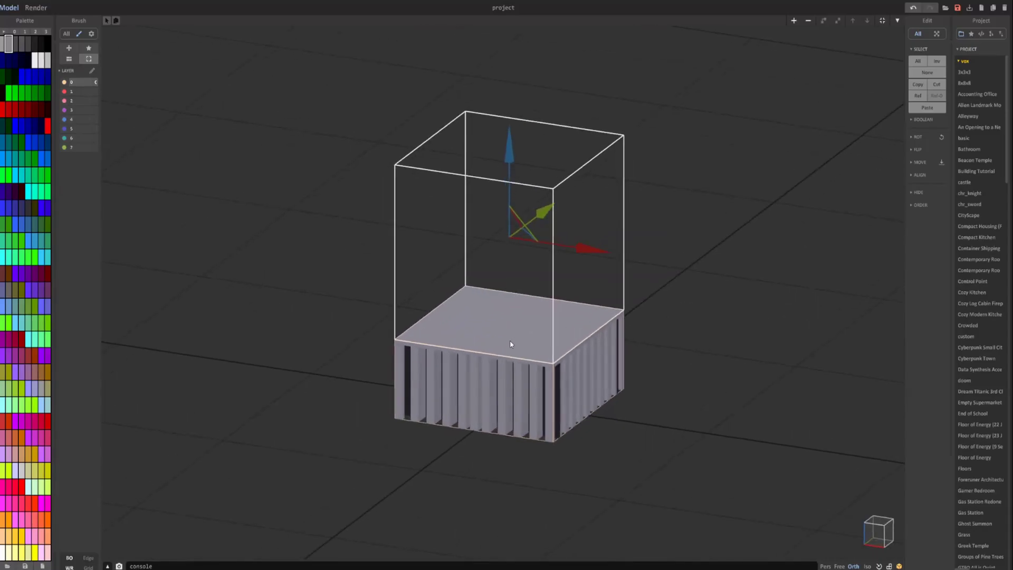
- Open the upper object for editing and fill its whole volume with a solid grey block
key("Tab")
left_click_drag(413, 292, 485, 137)
right_click_drag(486, 138, 565, 166)
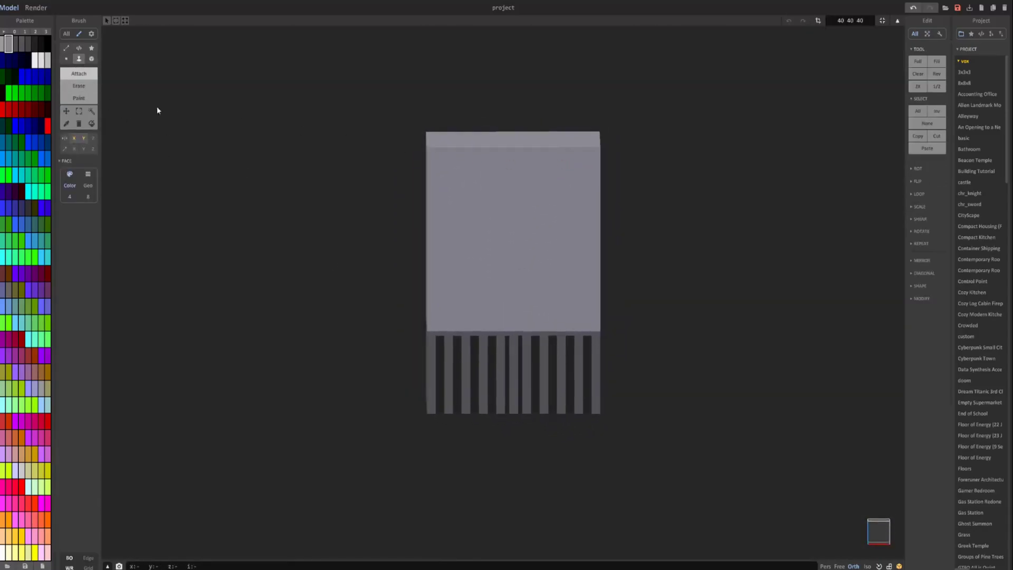
- Box-erase four mirrored pairs of two-voxel-wide vertical grooves into the upper block's front face, one voxel apart
left_click(79, 86)
left_click(92, 58)
scroll(406, 191, "up", 3)
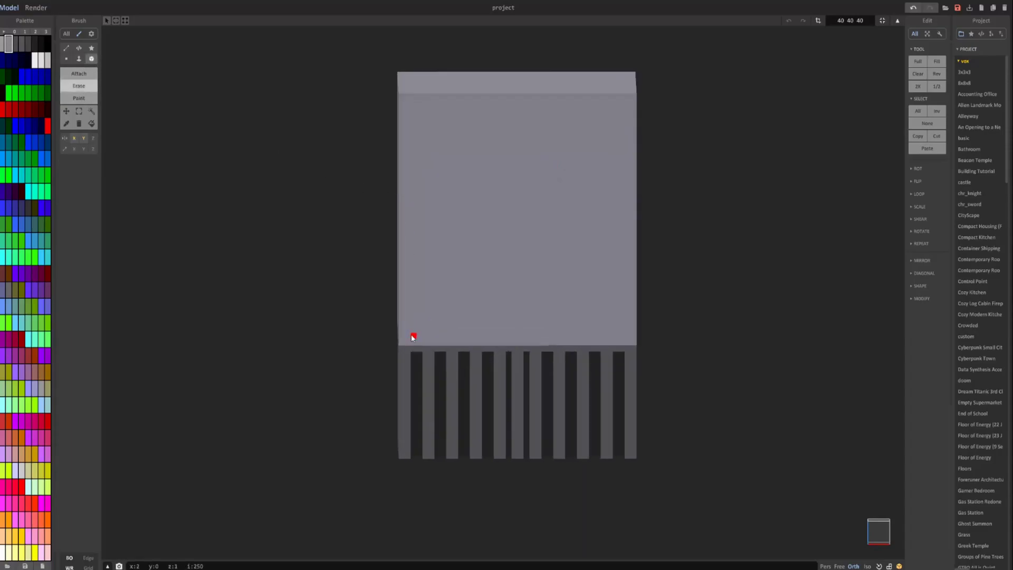
mouse_move(414, 333)
left_mouse_down()
mouse_move(426, 105)
mouse_move(440, 109)
mouse_move(443, 306)
mouse_move(449, 104)
mouse_move(420, 325)
mouse_move(445, 102)
mouse_move(456, 331)
mouse_move(473, 104)
left_mouse_up()
key("ctrl+z")
key("ctrl+z")
key("ctrl+z")
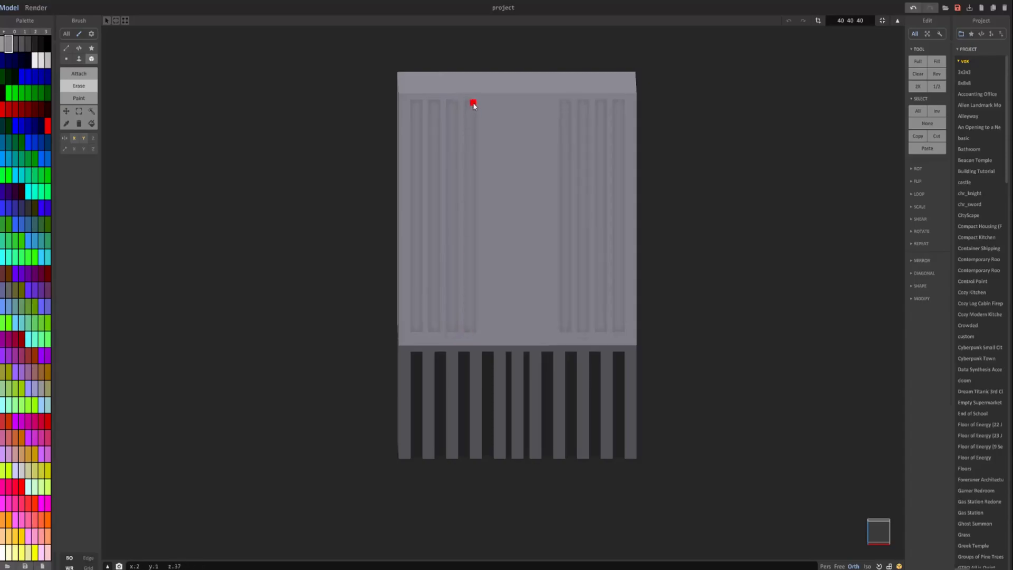
- Carve a fifth mirrored pair of grooves and a one-voxel-wide pair flanking the centre, running down to the block's lower edge
scroll(504, 336, "up", 1)
middle_click_drag(504, 335, 481, 366)
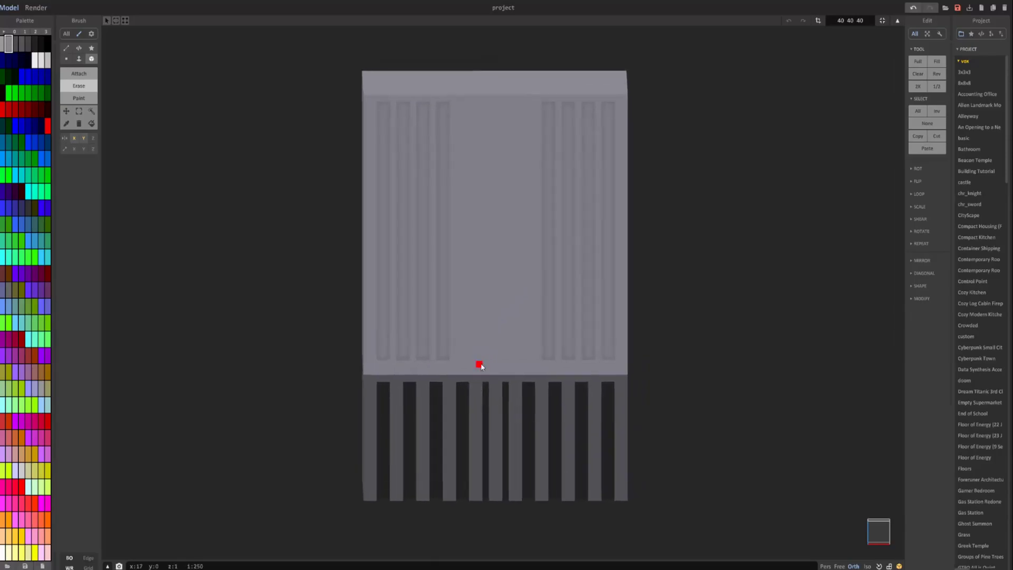
mouse_move(485, 372)
left_mouse_down()
mouse_move(483, 100)
mouse_move(460, 241)
mouse_move(464, 344)
mouse_move(467, 127)
left_mouse_up()
key("ctrl+z")
right_click_drag(467, 110, 547, 176)
scroll(547, 176, "up", 2)
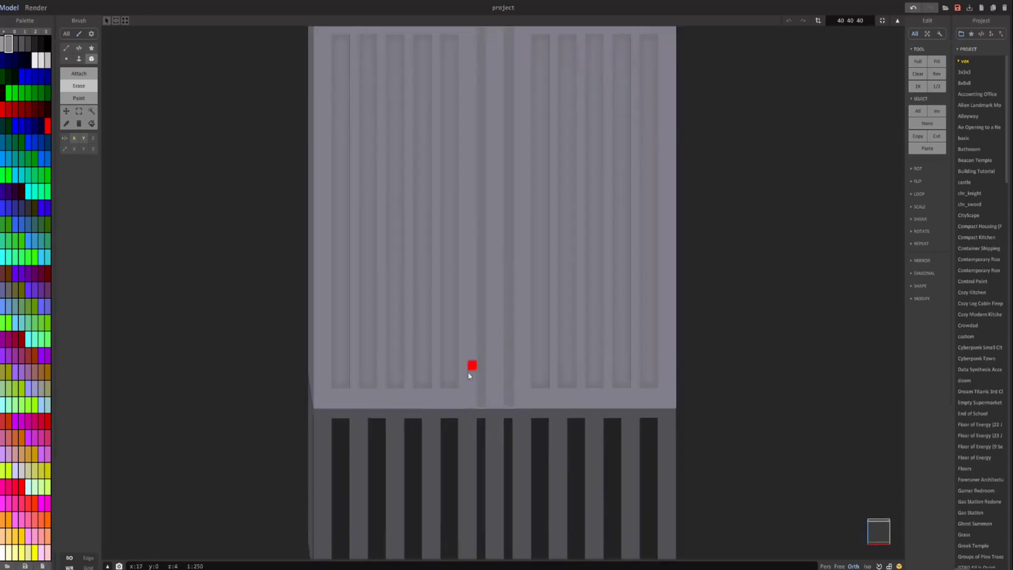
left_click_drag(454, 395, 426, 405)
scroll(400, 389, "down", 3)
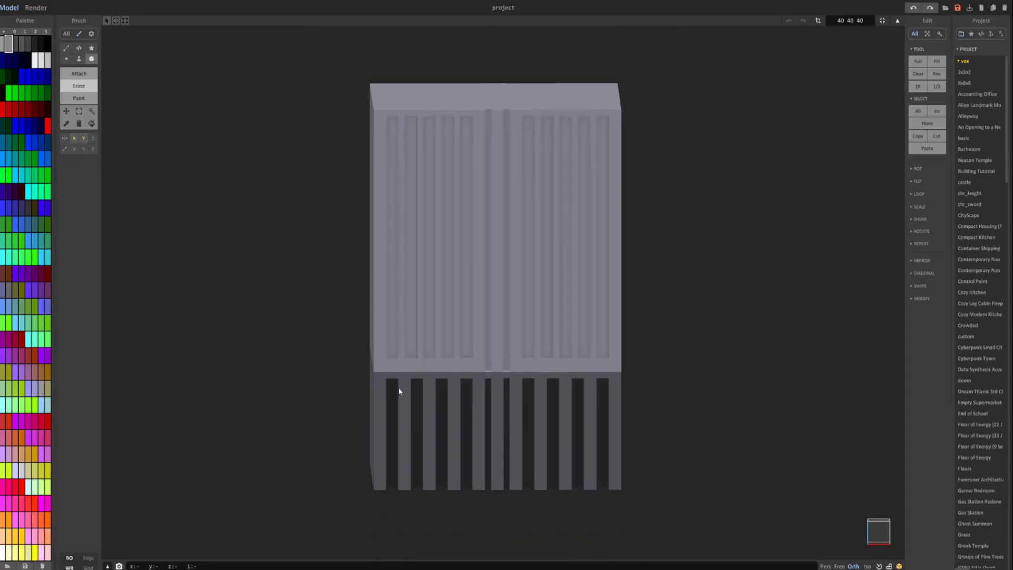
- Erase the roof-edge voxels above the upper block's front grooves so the grooves run open through the top
right_click_drag(416, 362, 396, 292)
scroll(407, 296, "up", 5)
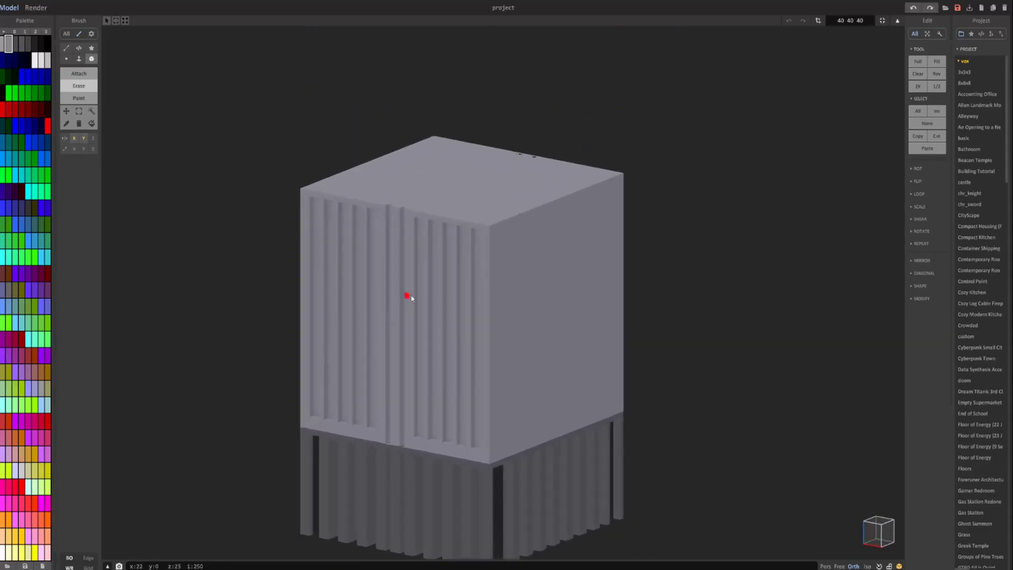
left_click_drag(461, 170, 563, 170)
mouse_move(564, 170)
right_mouse_down()
mouse_move(547, 179)
mouse_move(367, 140)
mouse_move(359, 454)
right_mouse_up()
key("ctrl+z")
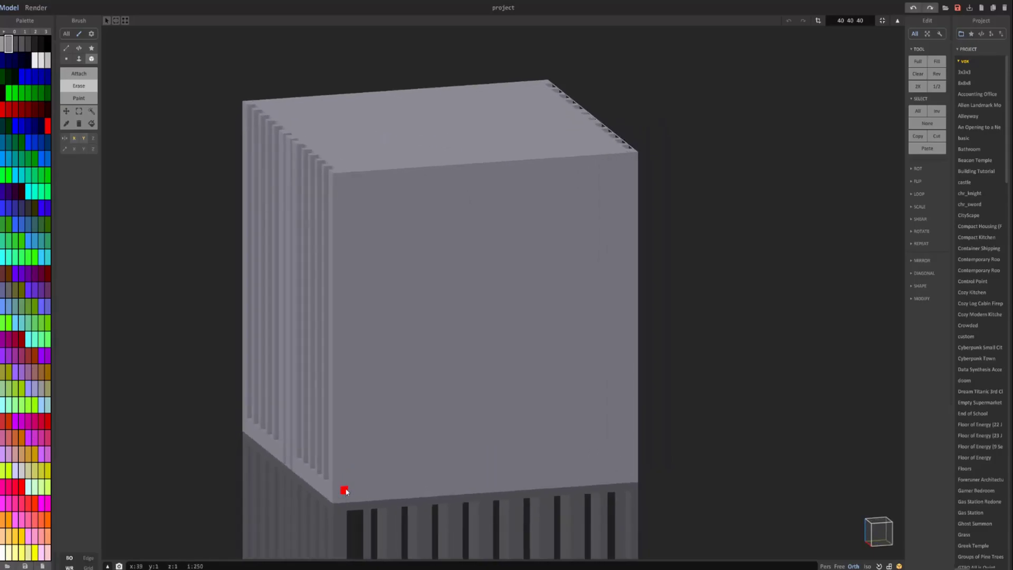
- Box-erase mirrored two-voxel-wide vertical grooves, one voxel apart, across the upper block's plain side faces, open at the roof edge
mouse_move(345, 490)
left_mouse_down()
mouse_move(360, 414)
mouse_move(352, 177)
left_mouse_up()
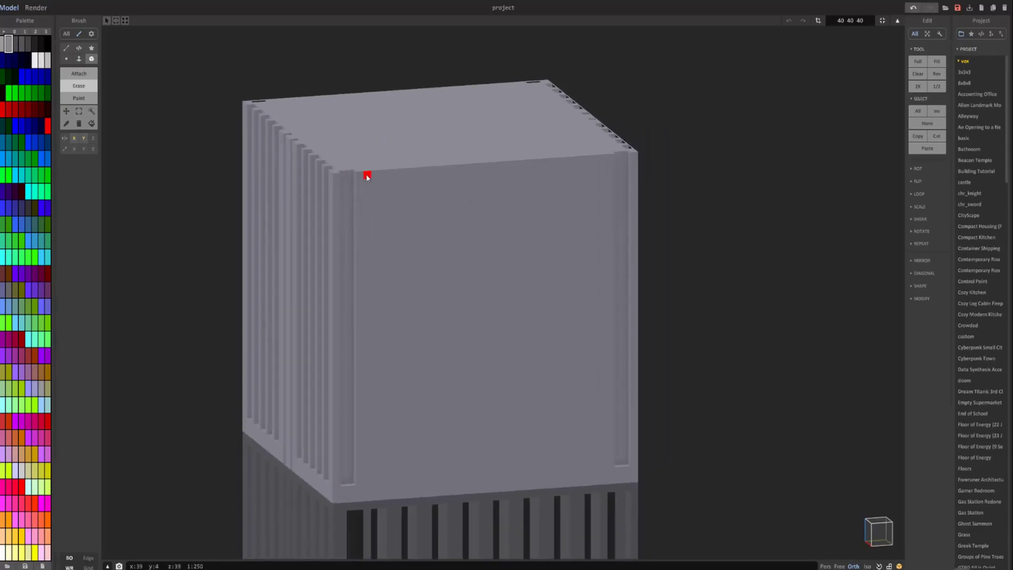
right_click_drag(375, 479, 356, 218)
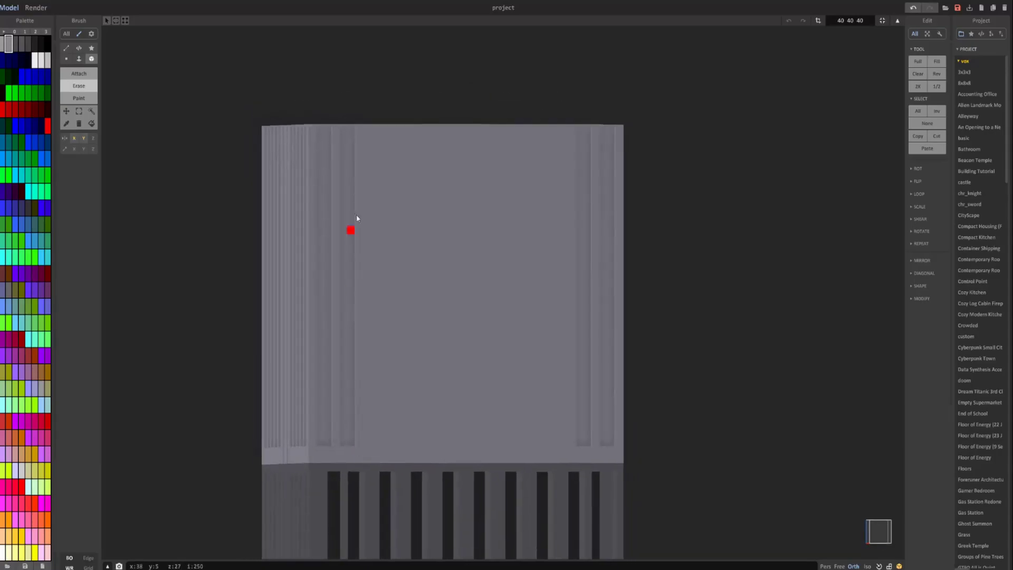
mouse_move(368, 130)
left_mouse_down()
mouse_move(384, 422)
mouse_move(376, 440)
mouse_move(399, 137)
mouse_move(436, 280)
mouse_move(422, 443)
mouse_move(446, 153)
left_mouse_up()
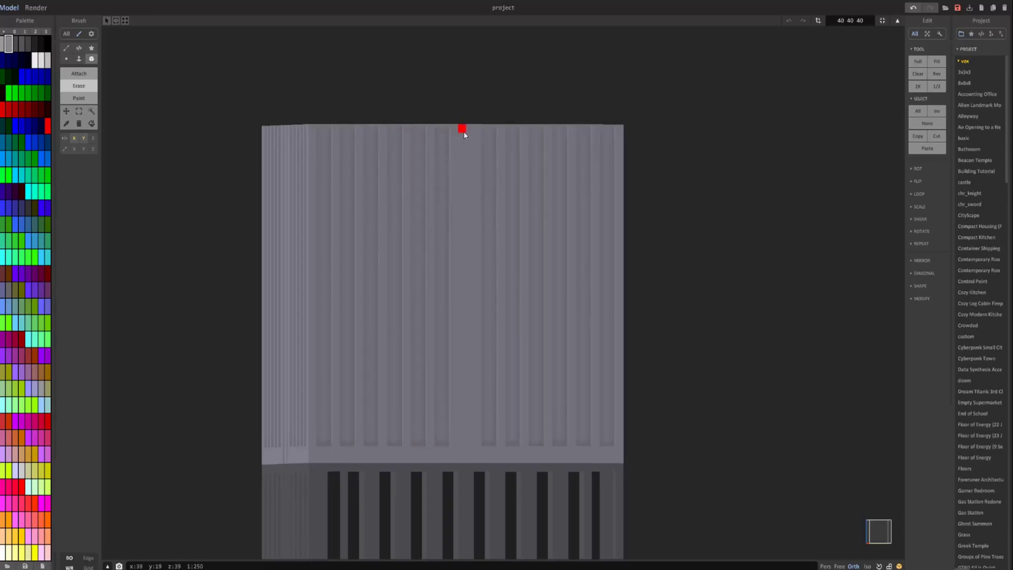
right_click_drag(466, 443, 367, 430)
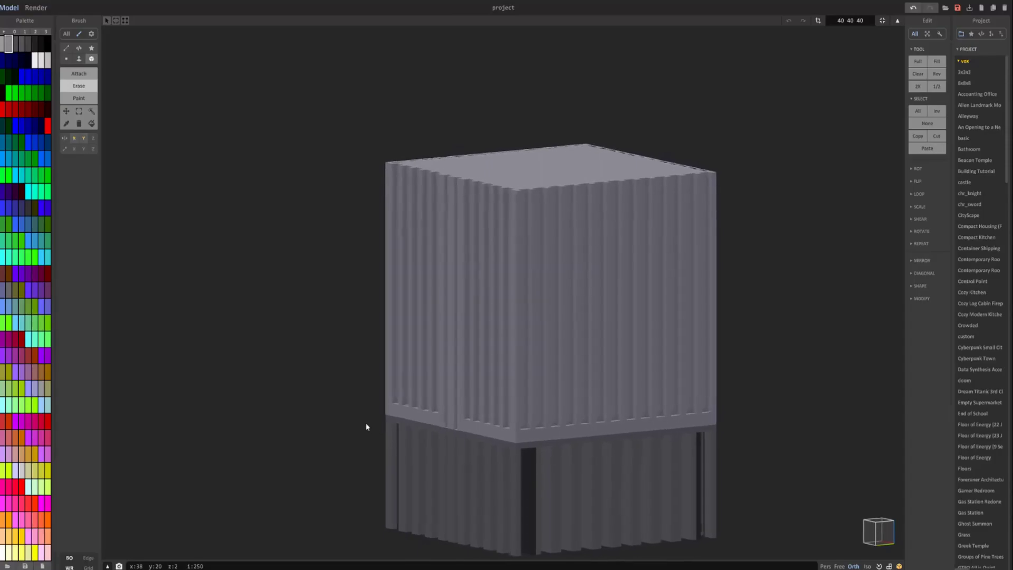
- Examine the grooved upper block and base from several sides, both in object editing and in the world view
right_click_drag(366, 426, 264, 427)
scroll(429, 362, "down", 2)
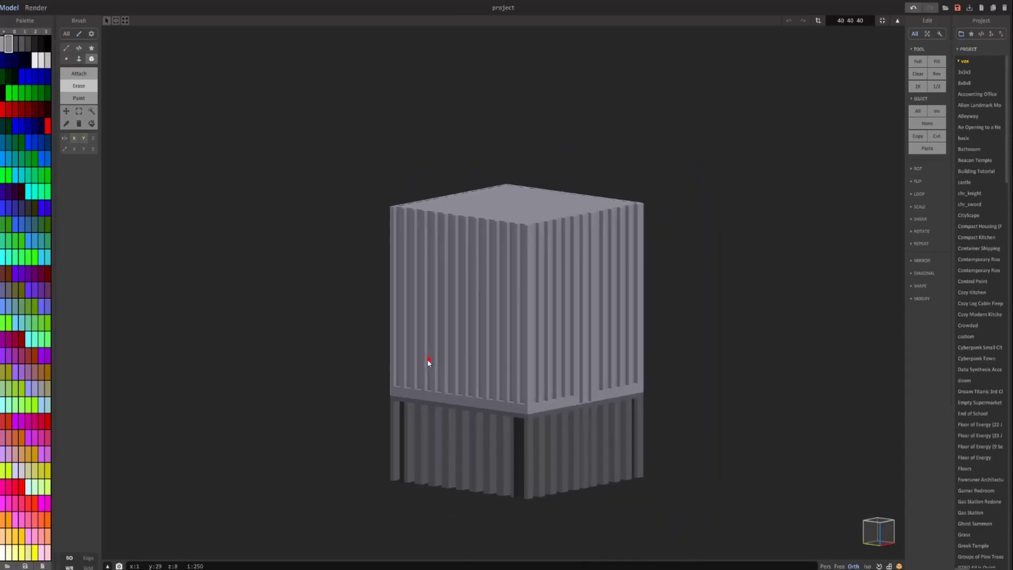
middle_click_drag(428, 362, 416, 391)
key("Tab")
right_click_drag(416, 391, 480, 382)
scroll(480, 382, "down", 3)
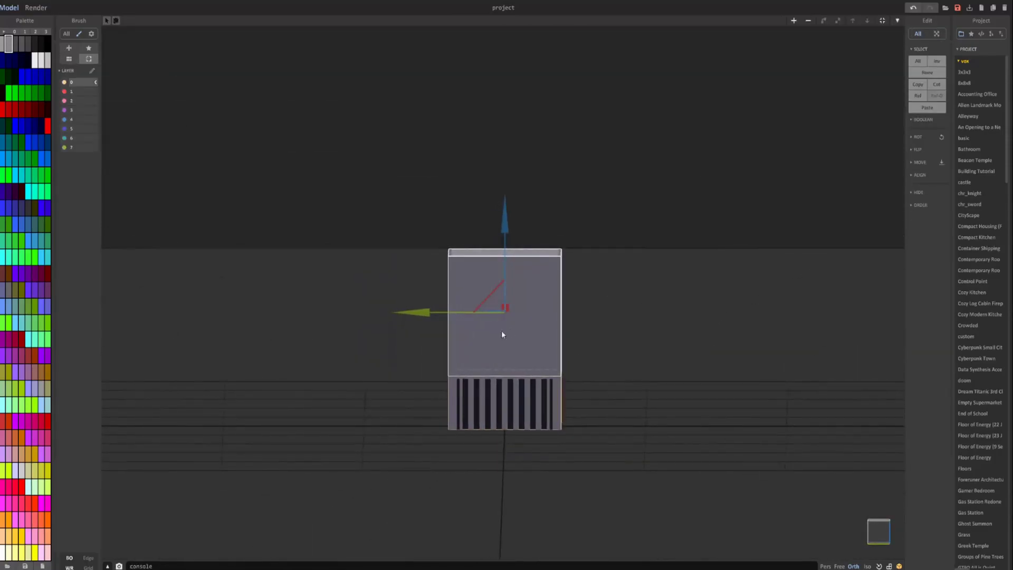
right_click_drag(502, 334, 461, 339)
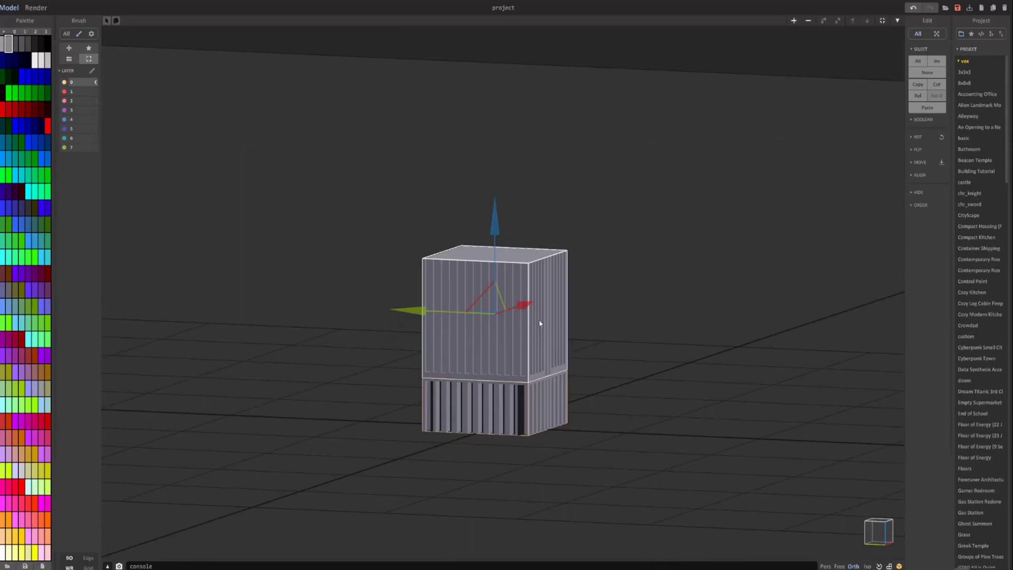
key("Tab")
mouse_move(536, 315)
right_mouse_down()
mouse_move(513, 324)
mouse_move(511, 369)
mouse_move(500, 368)
right_mouse_up()
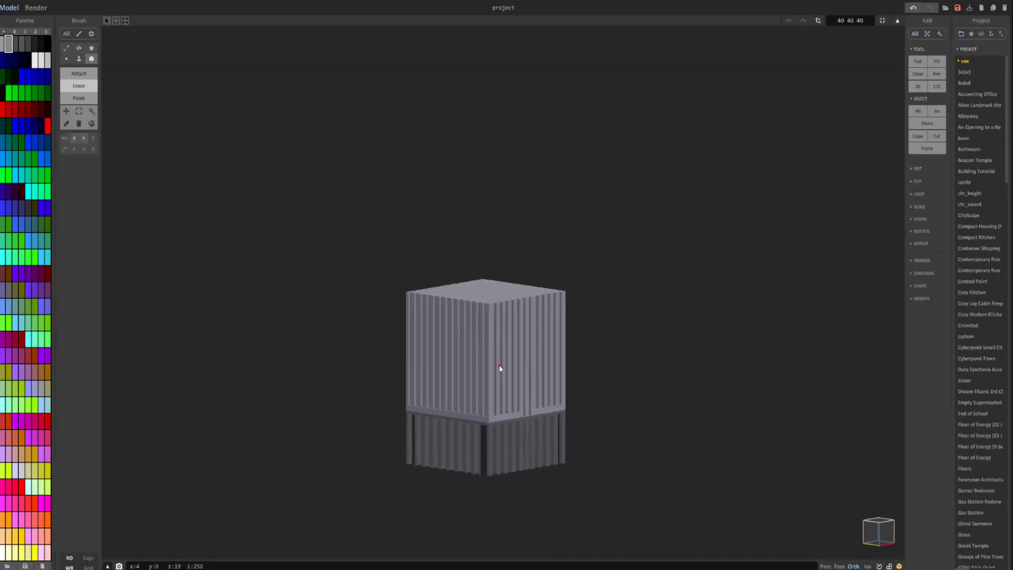
key("Tab")
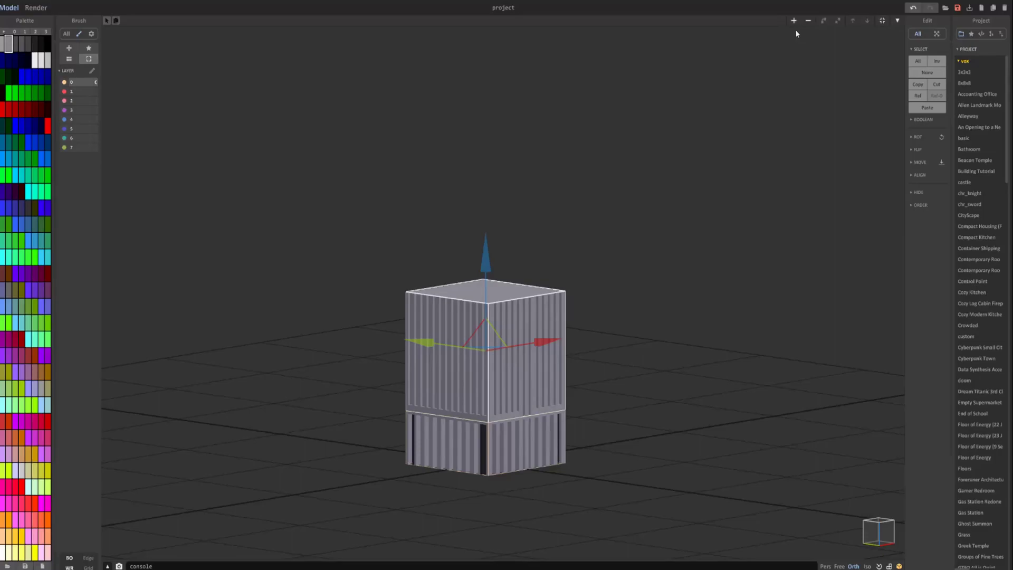
- Open the upper block for editing and set its volume size to 40 40 256
key("Tab")
left_click(849, 20)
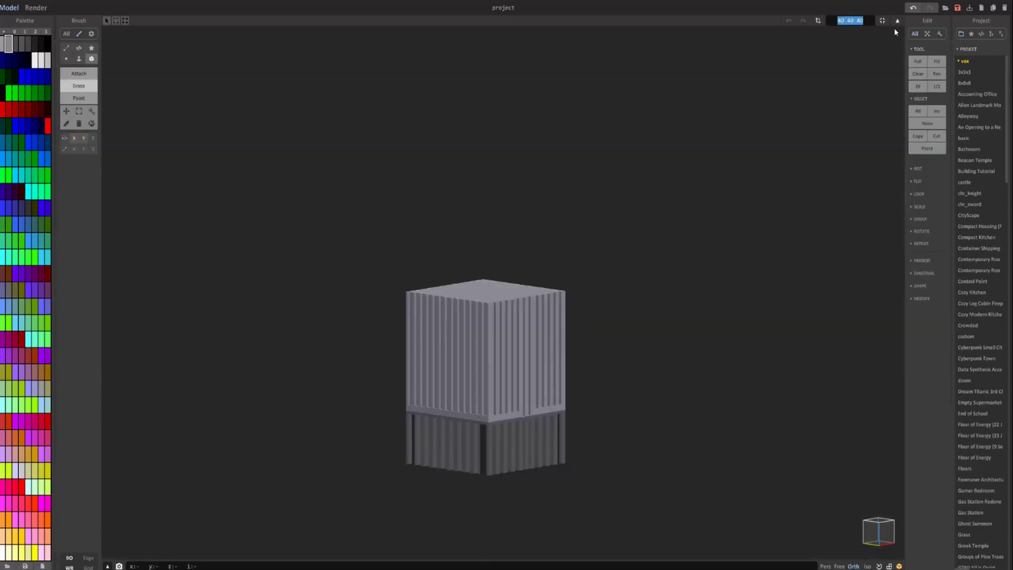
type("256")
key("BackSpace")
key("BackSpace")
key("BackSpace")
type("40 40 256")
key("Return")
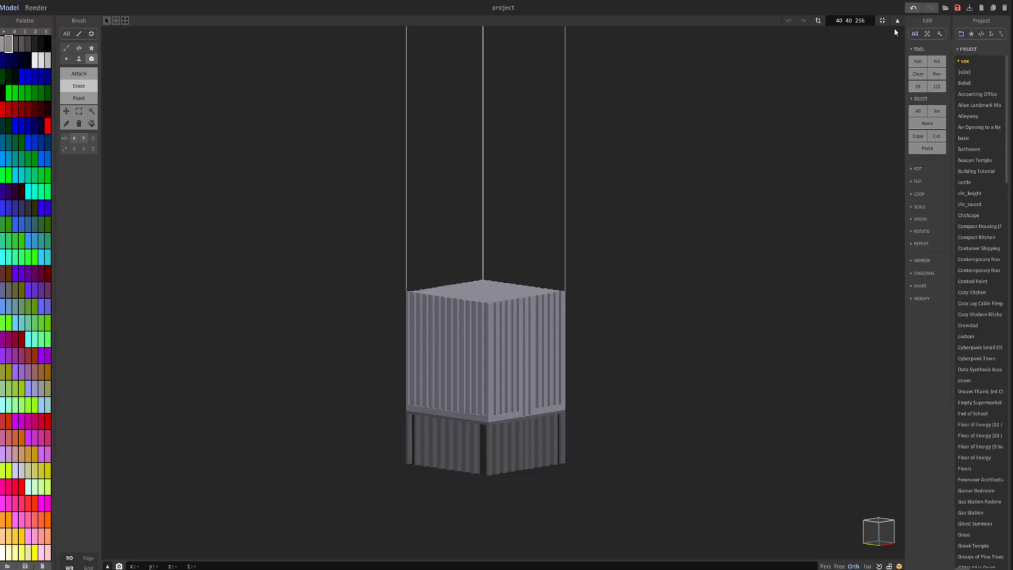
- Try to extrude the grooved block's top face upward to almost the full height of its volume
left_click(79, 60)
left_click_drag(479, 289, 504, 3)
scroll(488, 237, "down", 4)
middle_click_drag(488, 237, 479, 324)
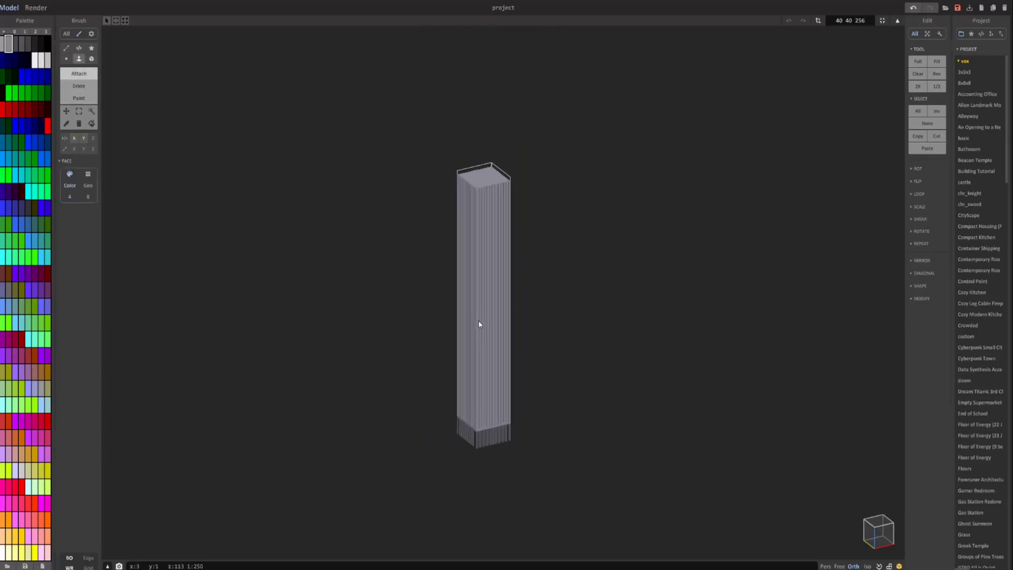
- Preview the tower as a render from a lower angle and return to modelling
mouse_move(492, 180)
right_mouse_down()
mouse_move(497, 121)
mouse_move(507, 236)
mouse_move(482, 274)
right_mouse_up()
left_click(36, 7)
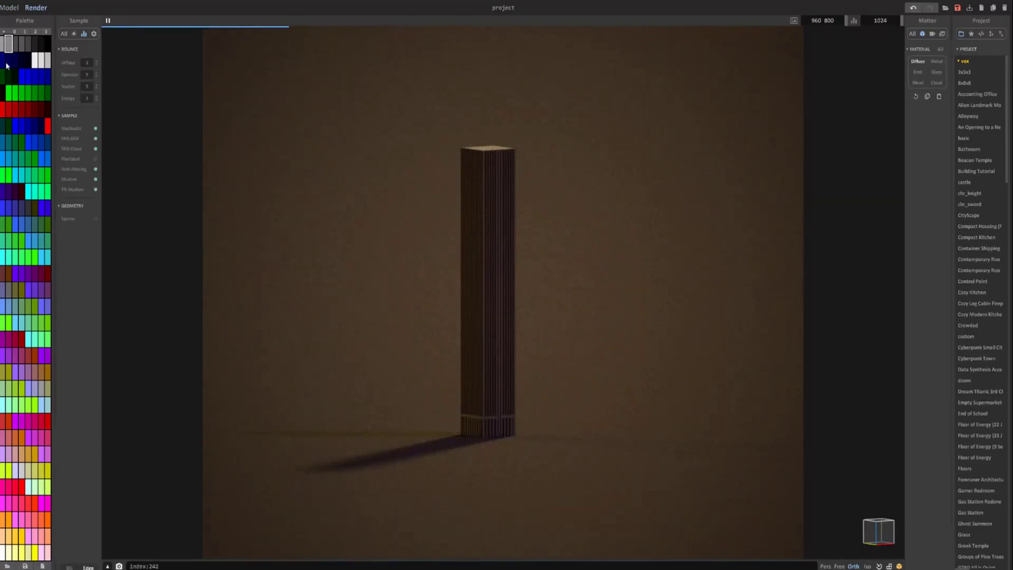
left_click(9, 8)
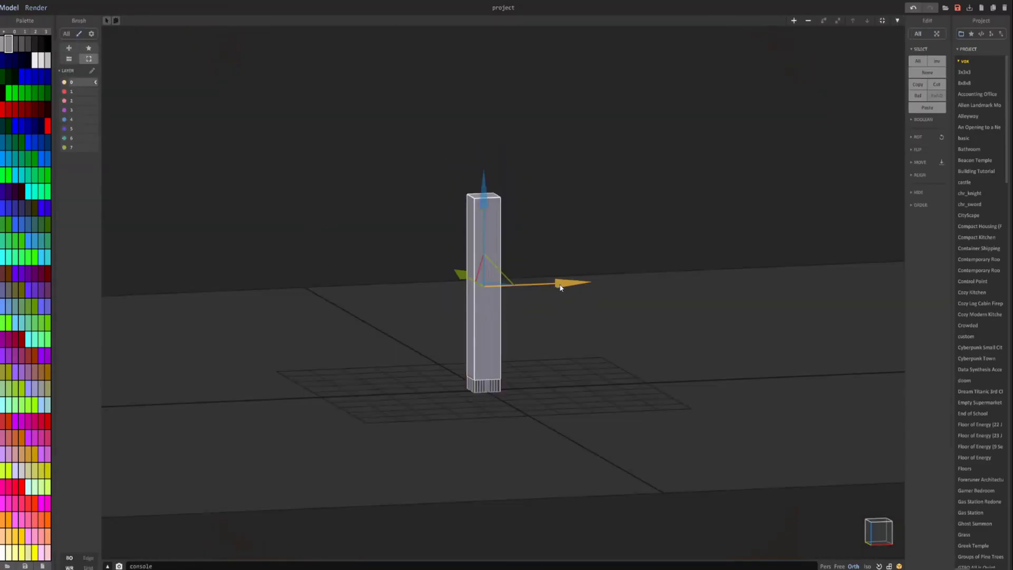
- Duplicate the tower's upper section beside the original, clear the copy and refill its volume as a solid grey block 256 layers high
left_click_drag(561, 285, 513, 293)
right_click_drag(513, 296, 484, 332)
key("Tab")
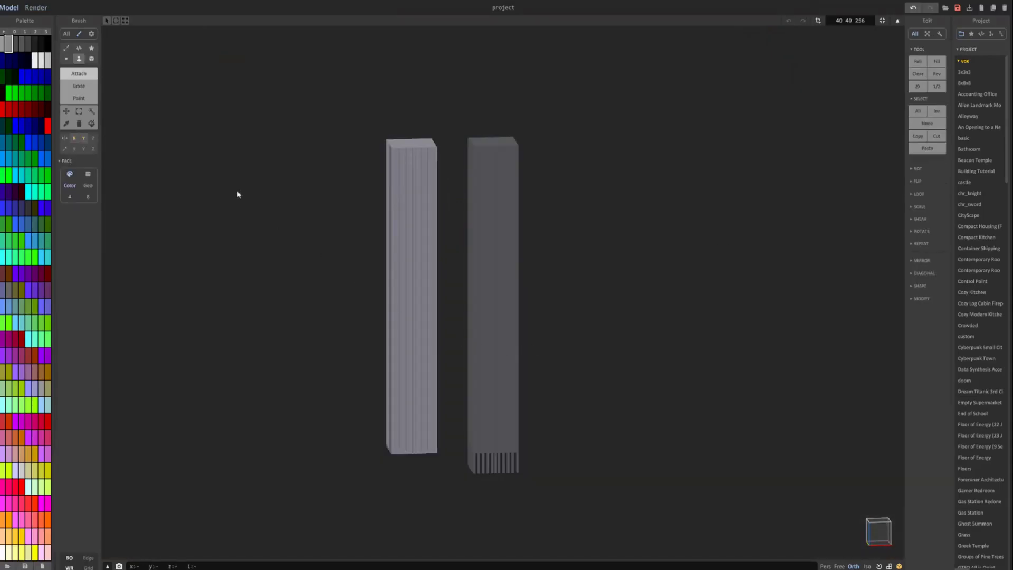
key("Delete")
left_click_drag(415, 446, 434, 119)
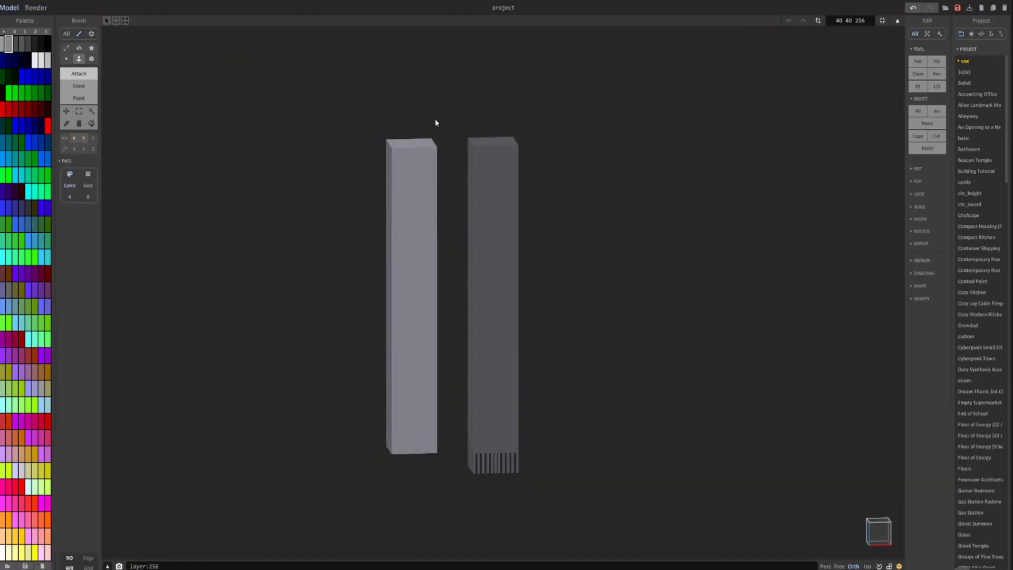
- Try to box-erase mirrored pairs of full-height vertical grooves into the solid copy's front face
middle_click_drag(409, 226, 463, 286)
scroll(463, 286, "up", 2)
scroll(453, 280, "down", 1)
key("Tab")
right_click_drag(452, 279, 466, 277)
middle_click_drag(465, 277, 478, 256)
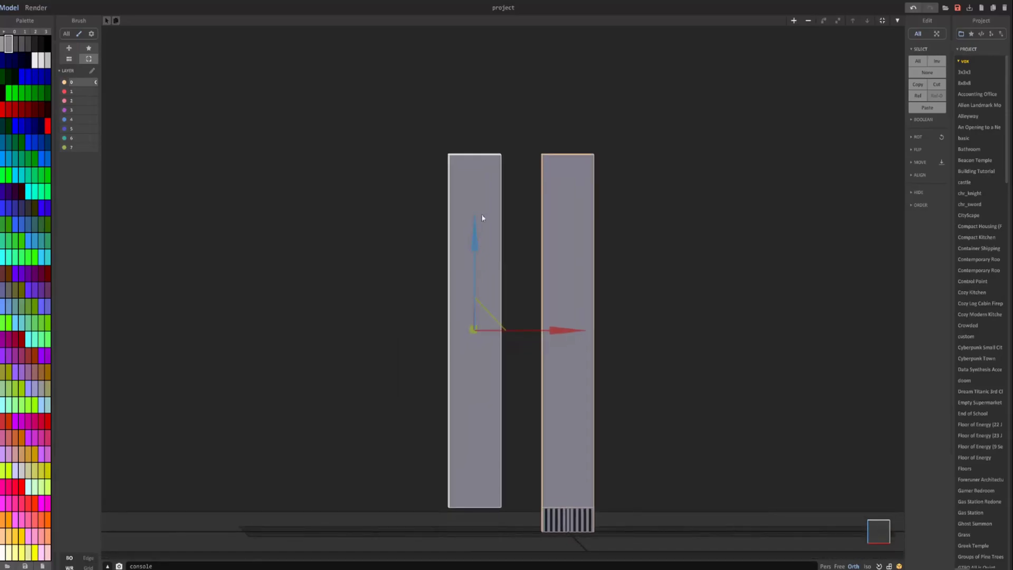
right_click_drag(464, 277, 466, 283)
key("Tab")
left_click(75, 82)
left_click(91, 58)
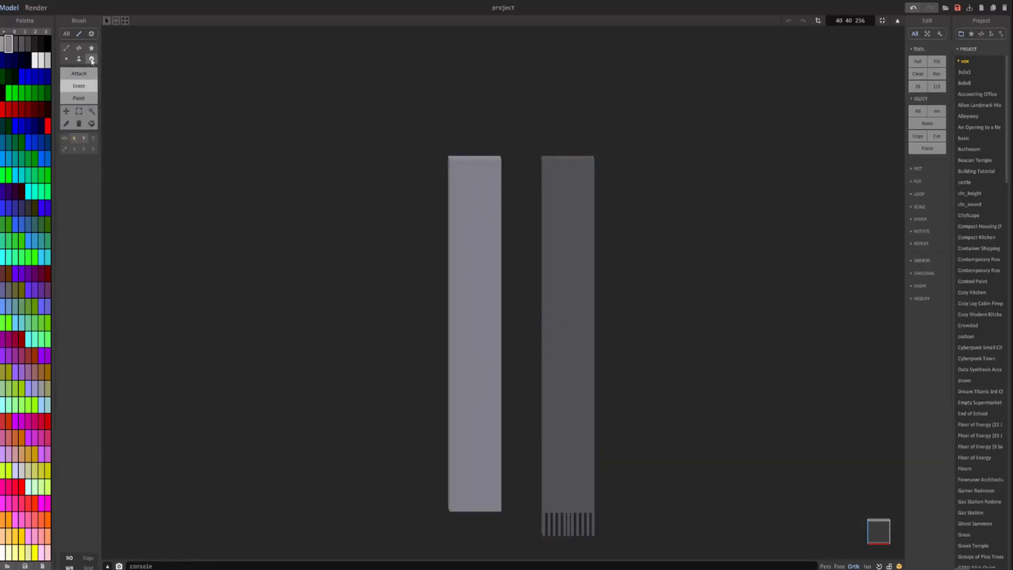
scroll(421, 139, "up", 2)
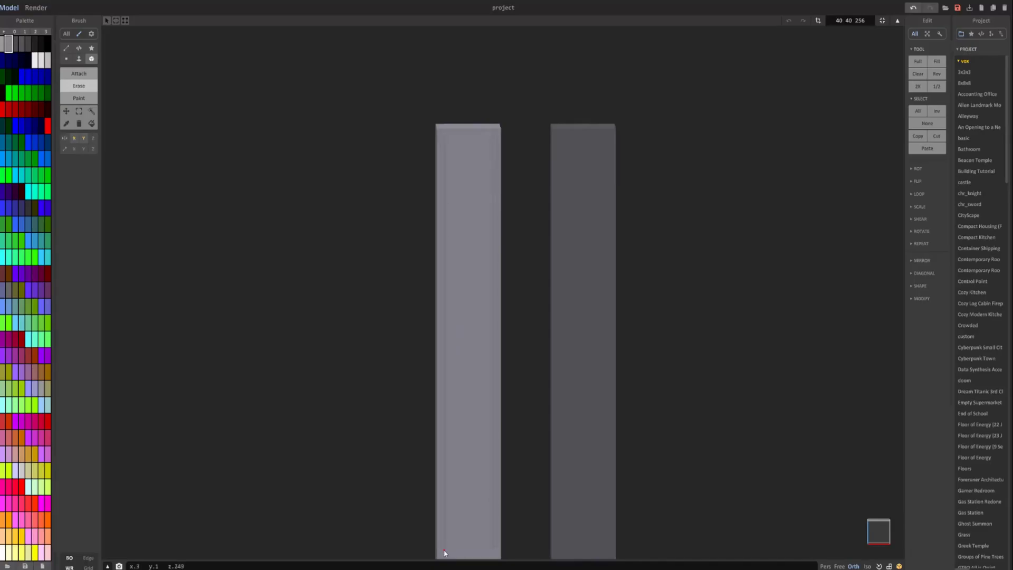
middle_click_drag(445, 559, 475, 418)
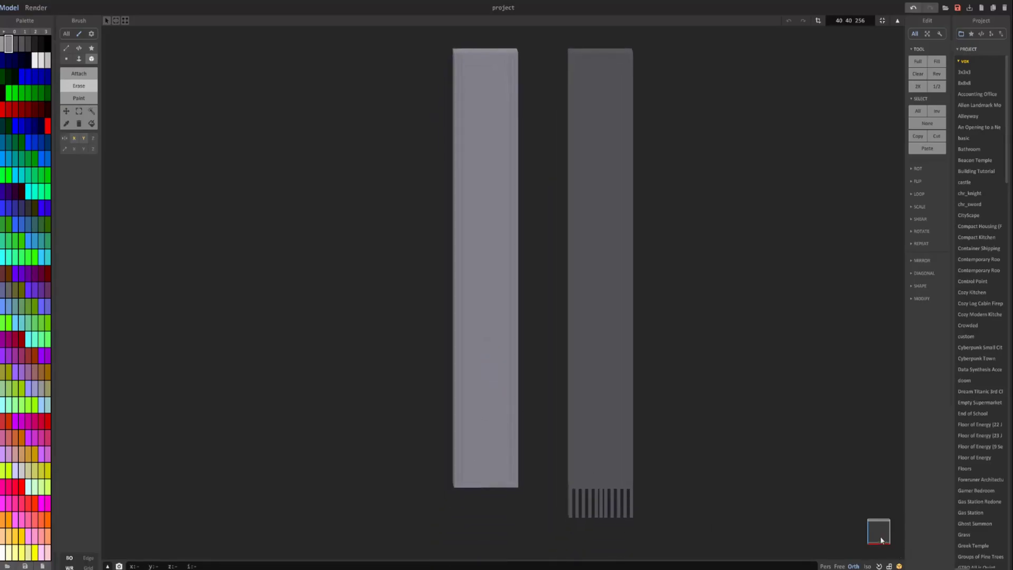
scroll(500, 407, "up", 2)
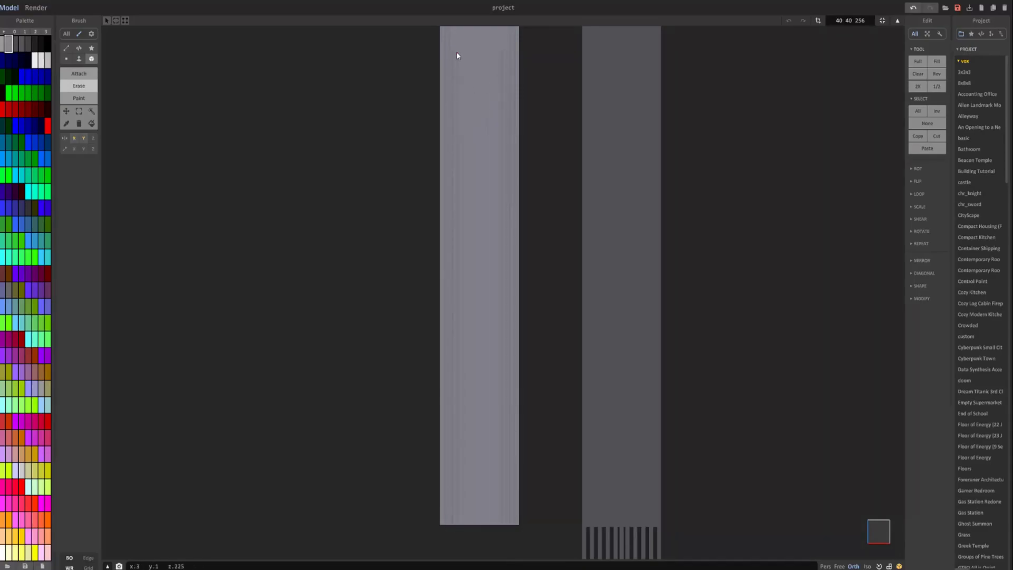
scroll(460, 62, "down", 2)
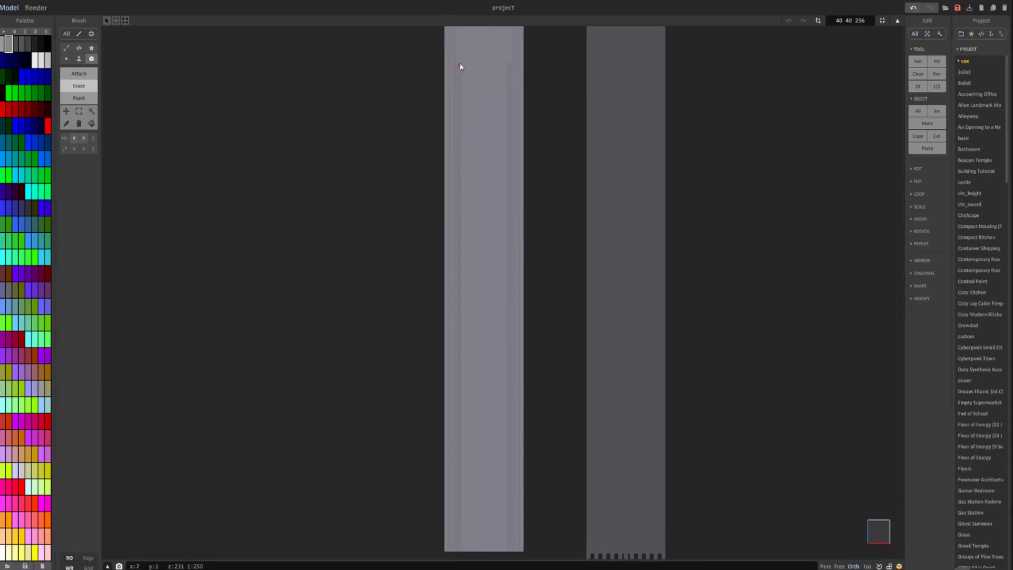
scroll(474, 105, "up", 2)
scroll(452, 97, "down", 1)
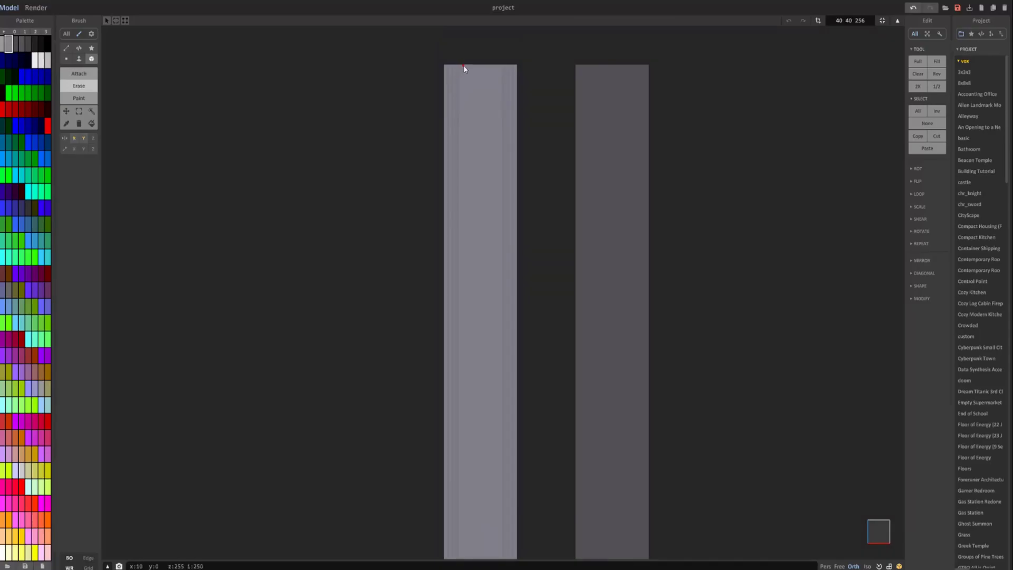
- Delete the partly grooved copy from the world, undo the deletion and reopen the copy for editing
right_click_drag(464, 80, 508, 121)
key("Tab")
key("Delete")
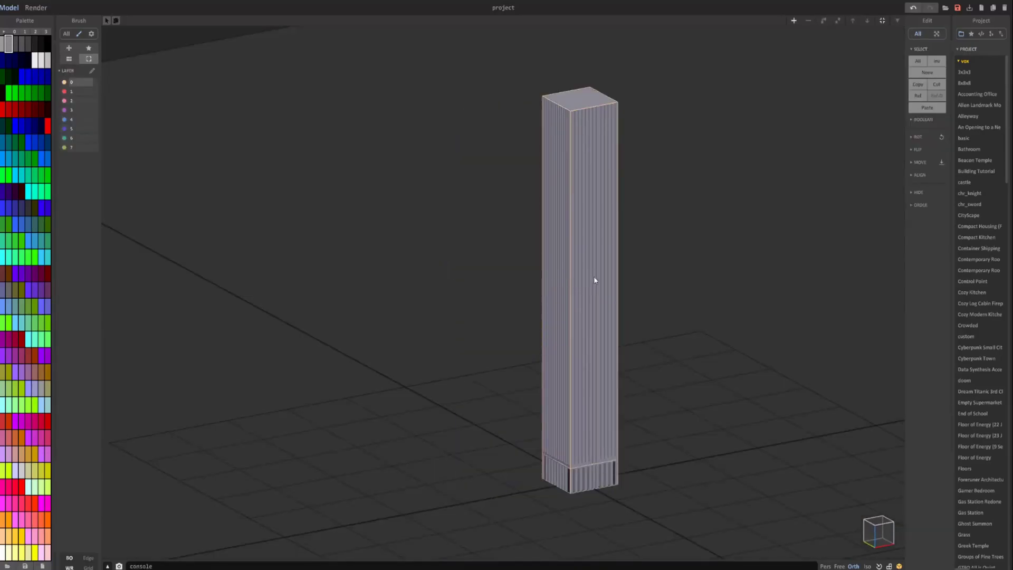
key("ctrl+z")
key("Tab")
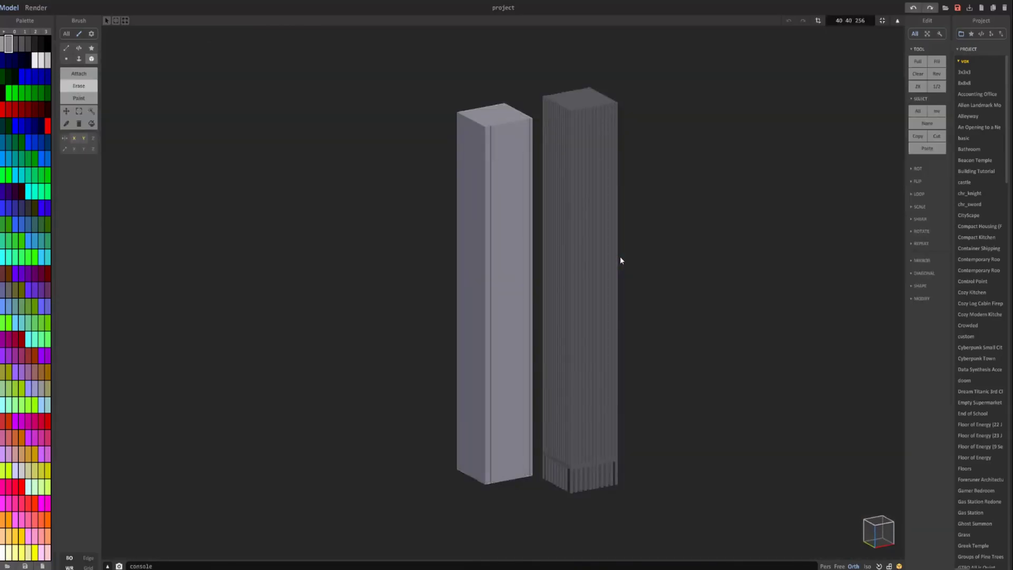
- Undo the copy's grooves and solid fill, its duplication and the extrusion of the original tower
key("Tab")
key("Tab")
key("ctrl+z")
key("ctrl+z")
key("ctrl+z")
key("ctrl+z")
key("ctrl+z")
key("ctrl+z")
key("ctrl+z")
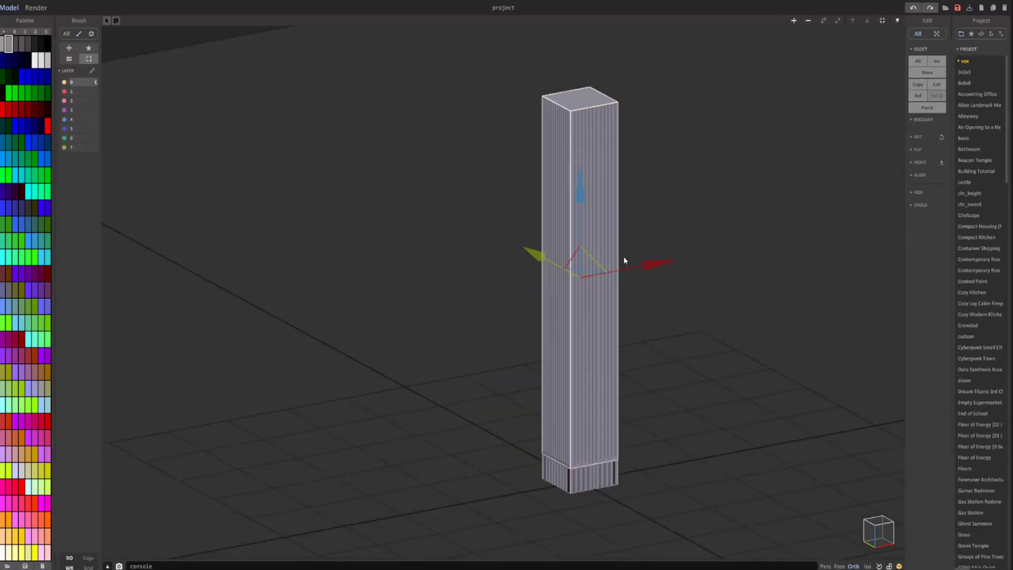
key("Tab")
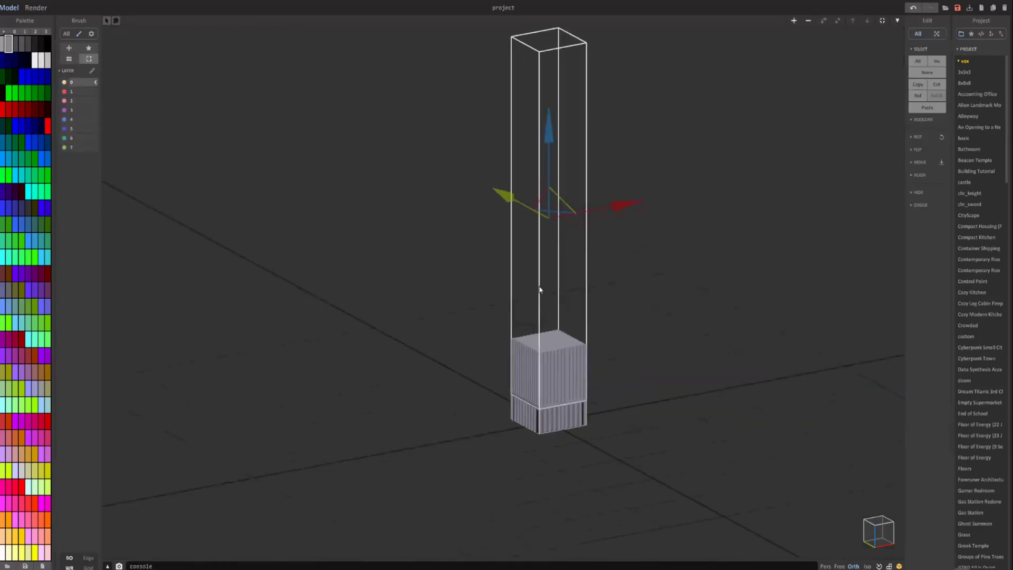
- Extrude the short grooved block's top face up to a height of about 209 voxels, leaving space above it in the volume
scroll(532, 266, "up", 5)
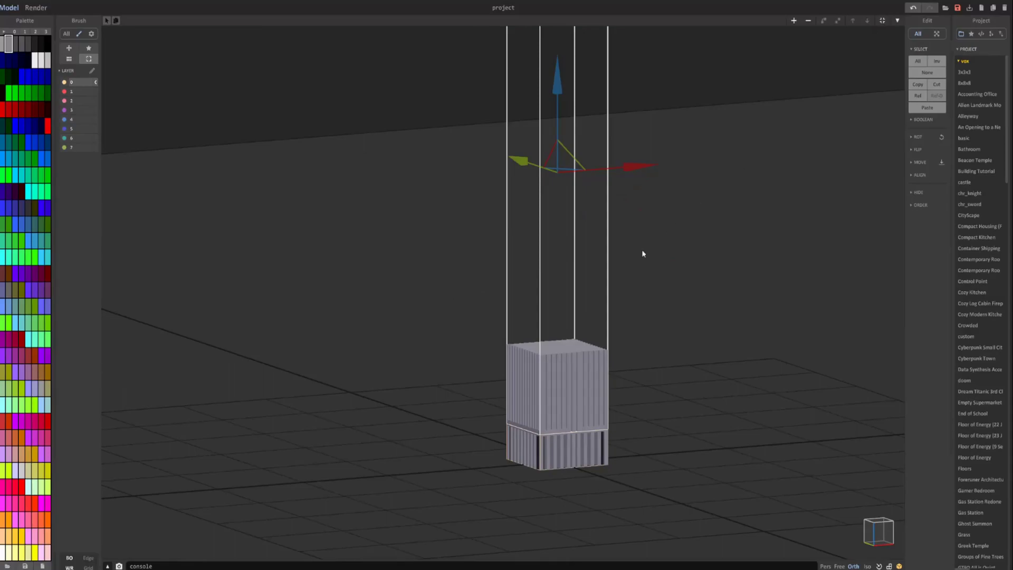
key("Tab")
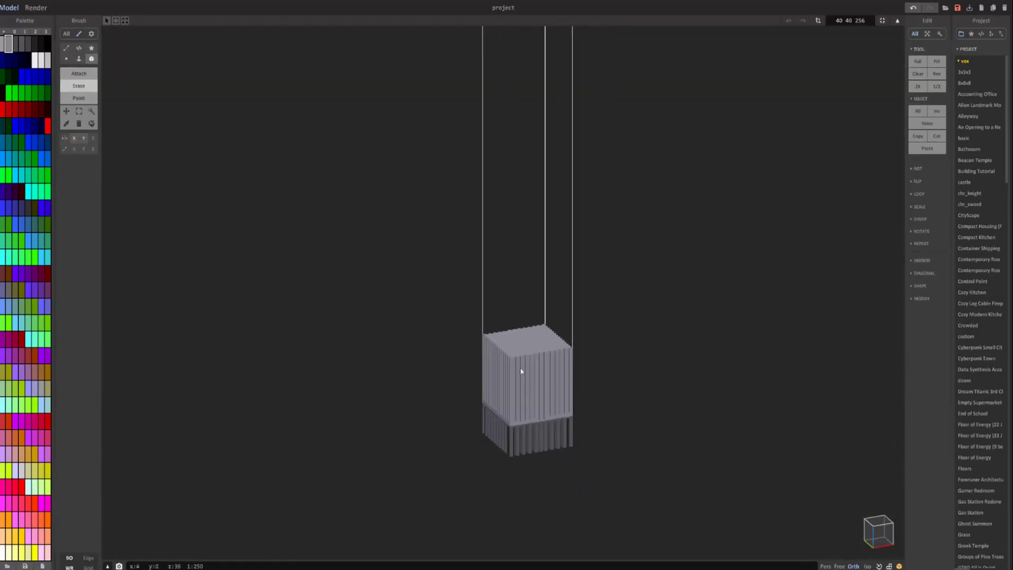
middle_click_drag(530, 360, 513, 365)
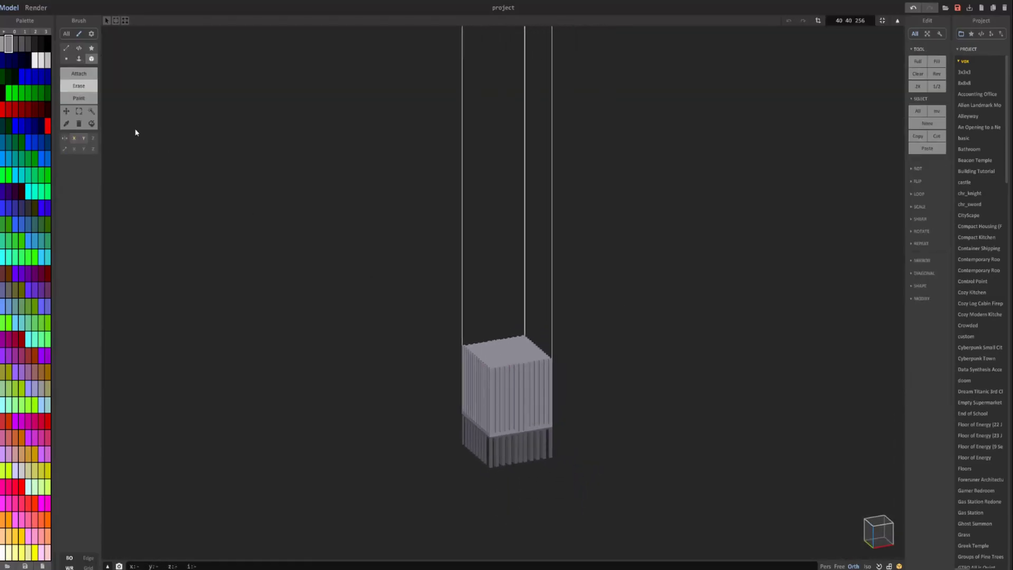
left_click(79, 59)
left_click_drag(519, 342, 514, 58)
middle_click_drag(514, 151, 508, 205)
scroll(508, 205, "down", 2)
right_click_drag(508, 204, 482, 164)
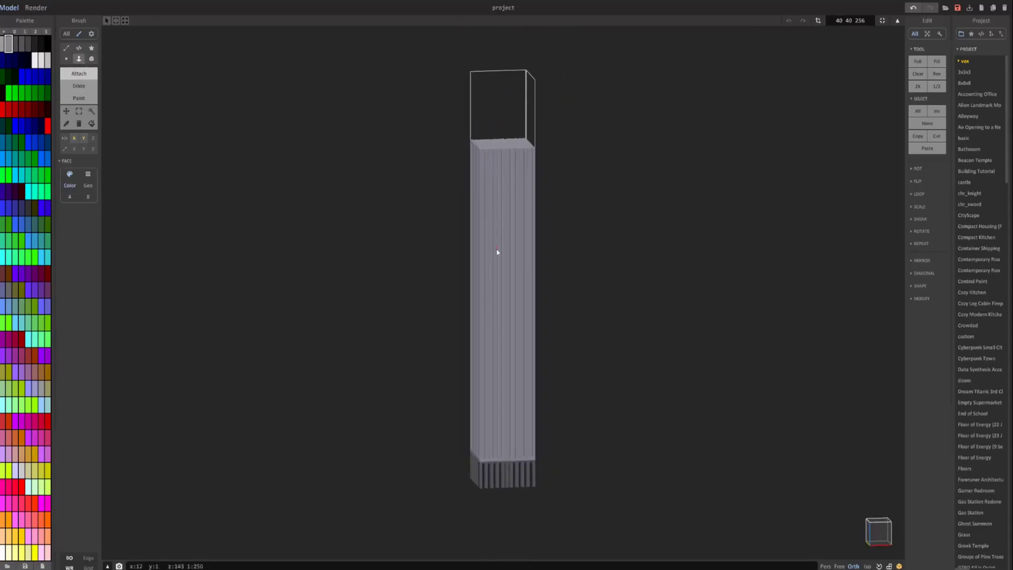
right_click_drag(502, 226, 491, 201)
right_click_drag(515, 142, 495, 163)
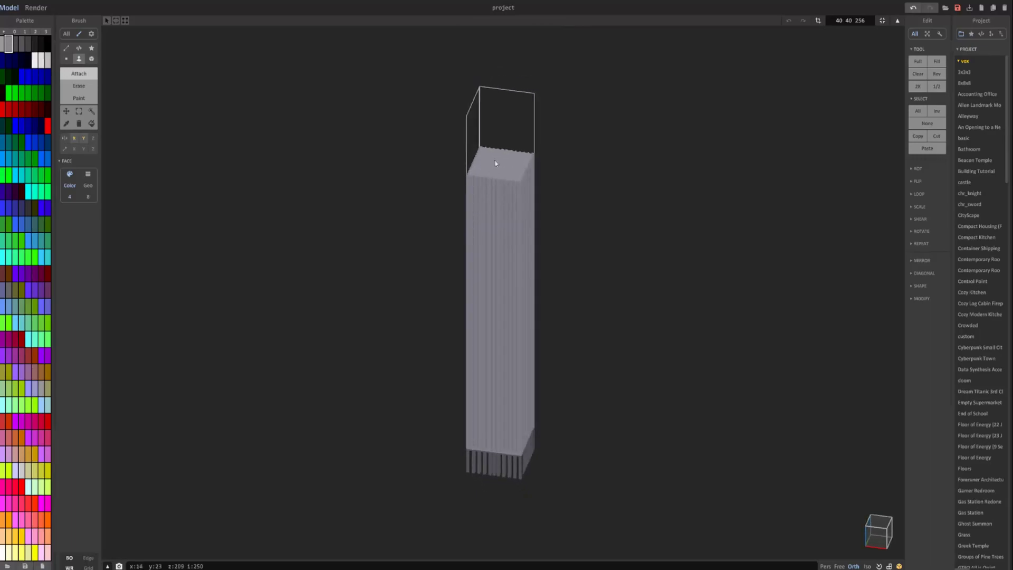
middle_click_drag(495, 163, 464, 227)
scroll(464, 228, "up", 3)
right_click_drag(464, 228, 495, 184)
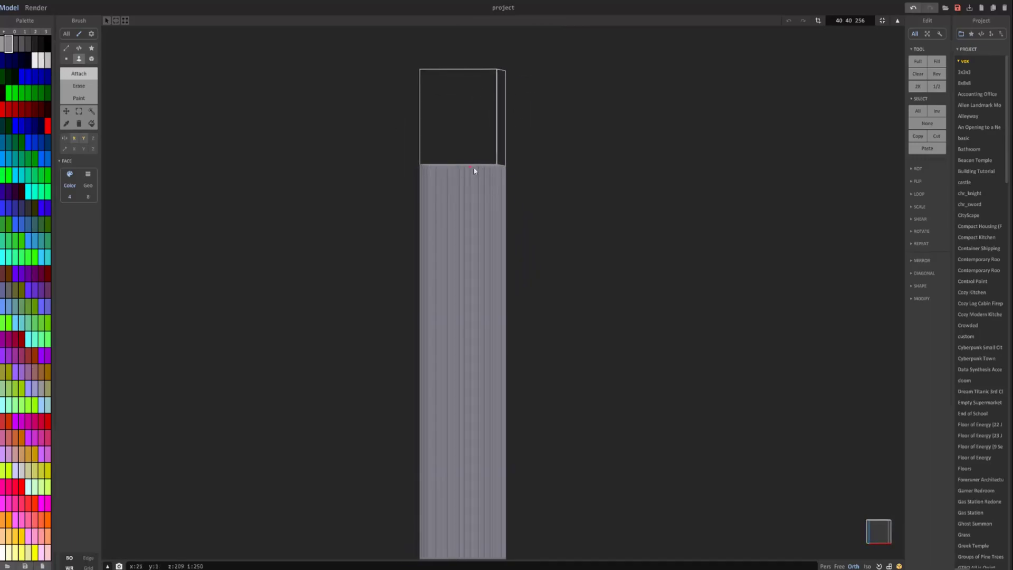
- Undo the tall extrusion, fit the volume to the short grooved block and return to the world view
scroll(485, 195, "down", 2)
right_click_drag(498, 225, 514, 231)
middle_click_drag(514, 230, 547, 132)
key("ctrl+z")
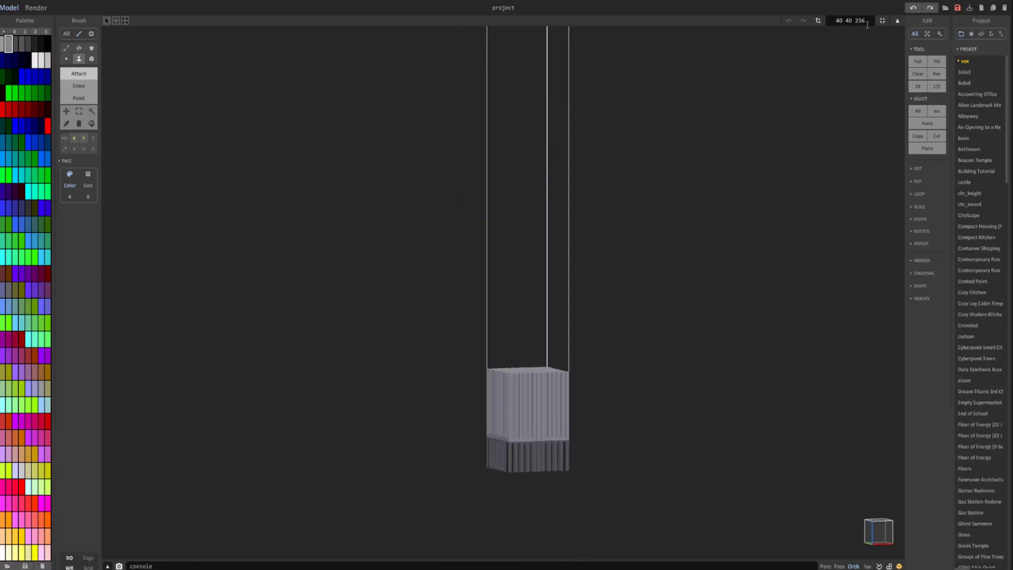
left_click(882, 21)
key("Tab")
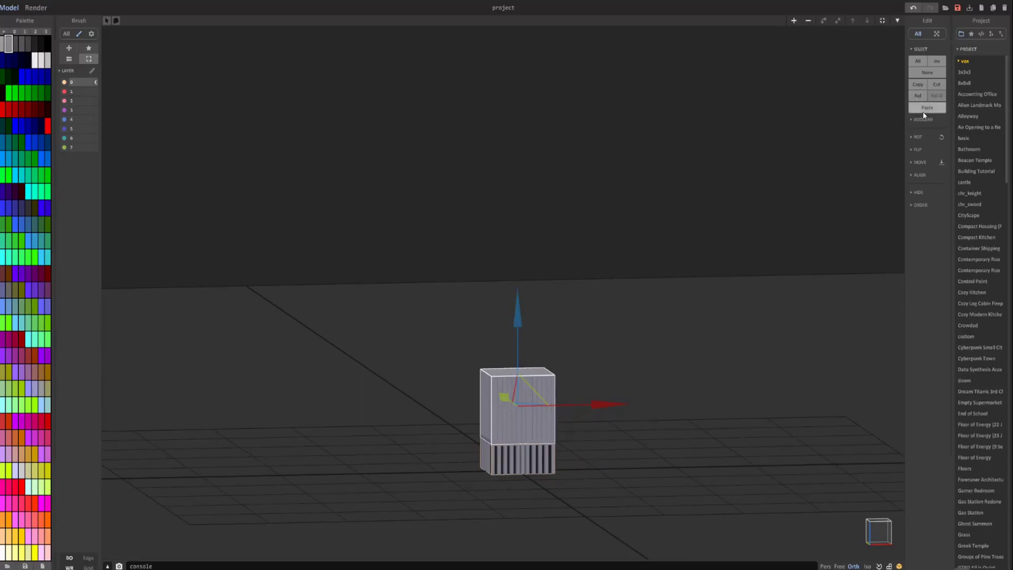
- Stack three copies of the short grooved block directly above it, forming a tower of four sections over the base
left_click_drag(517, 334, 539, 269)
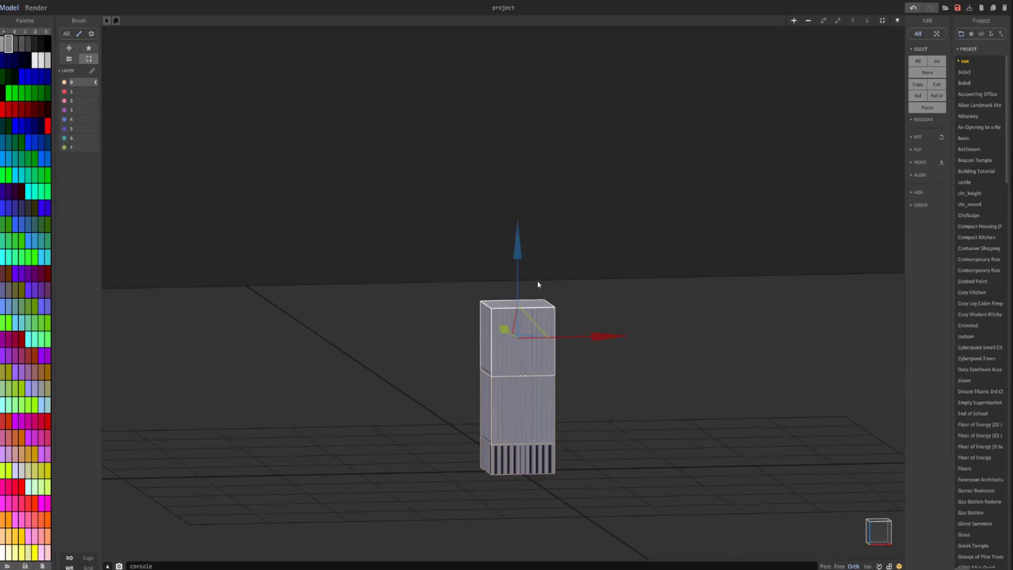
left_click(525, 394)
left_click(524, 345)
left_click(525, 397)
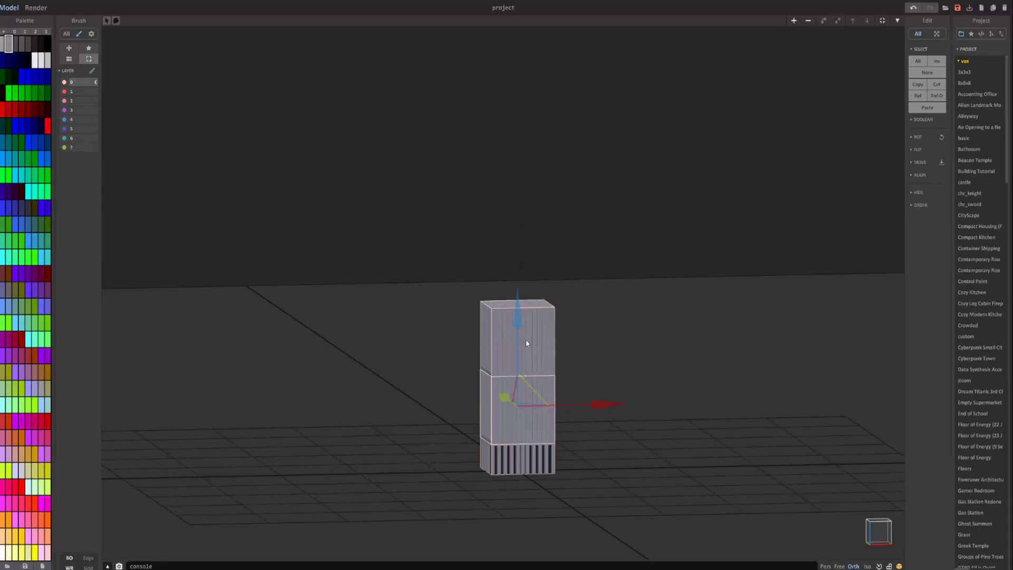
left_click_drag(516, 335, 548, 204)
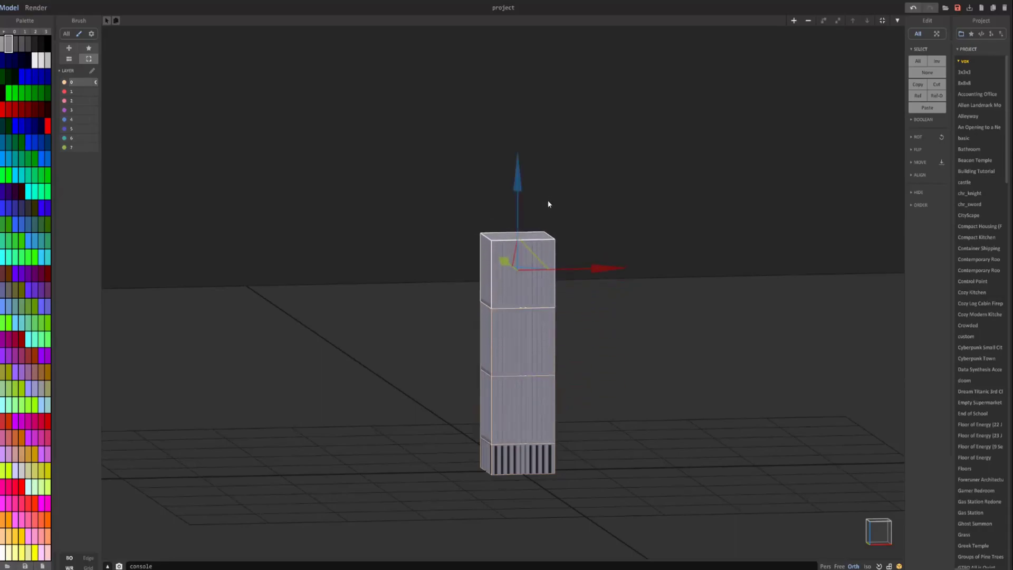
left_click(527, 393)
left_click_drag(516, 315, 534, 109)
- Paint three mirrored pairs of small pale yellow windows inside the grooves near the top of the section's front face
right_click_drag(511, 300, 496, 281)
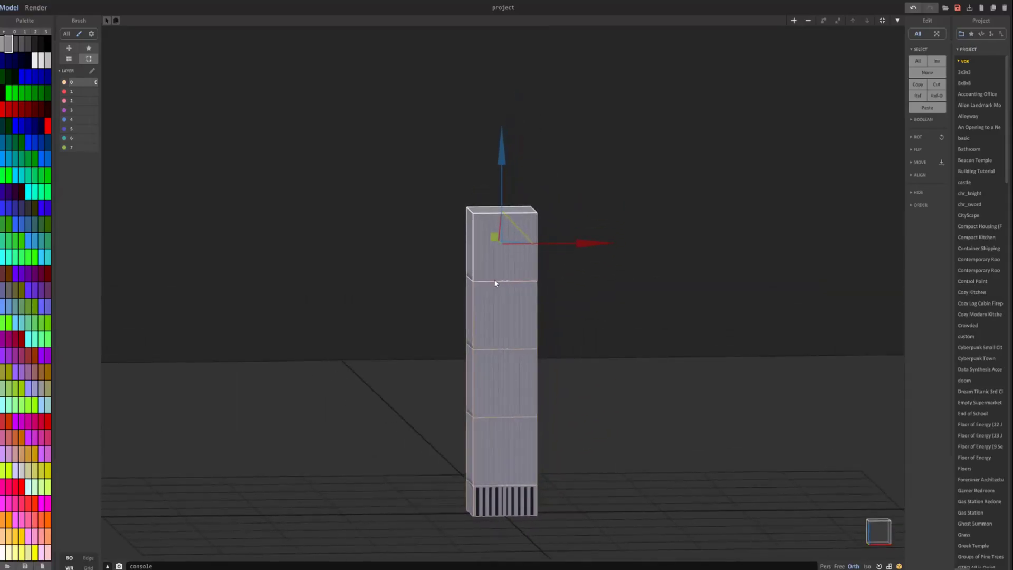
middle_click_drag(473, 278, 487, 227)
right_click_drag(523, 261, 553, 248)
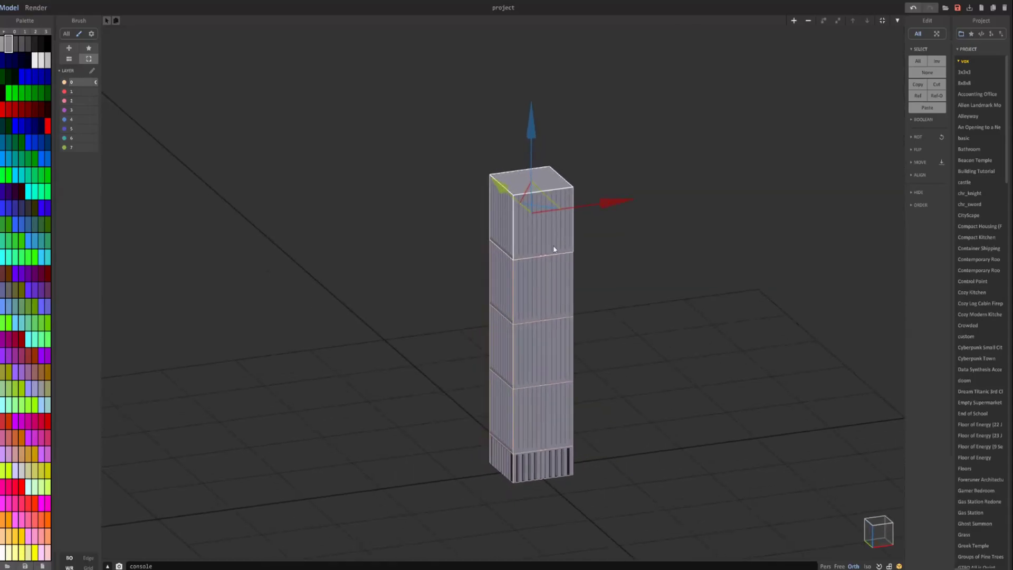
scroll(550, 262, "up", 2)
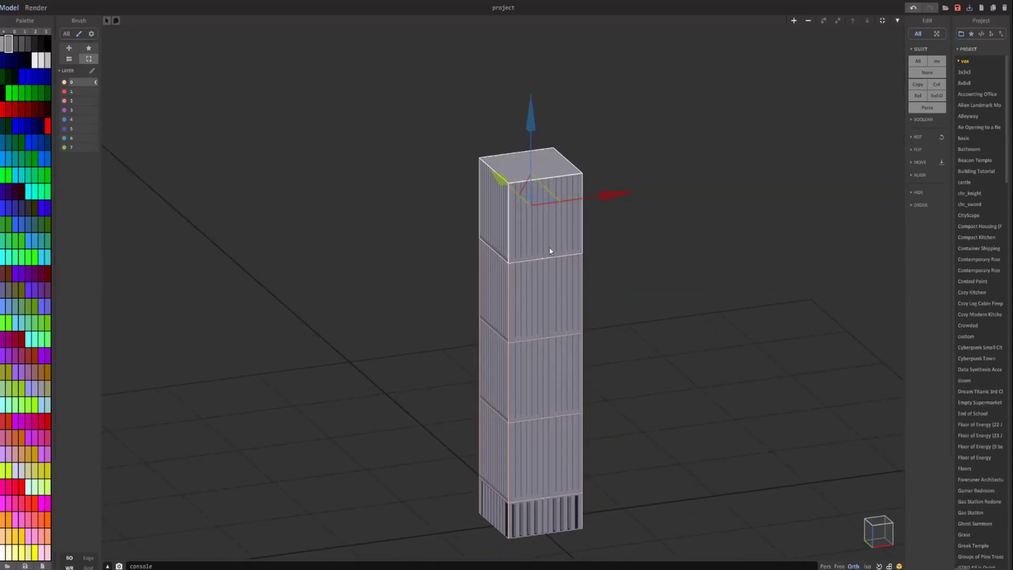
scroll(550, 251, "up", 1)
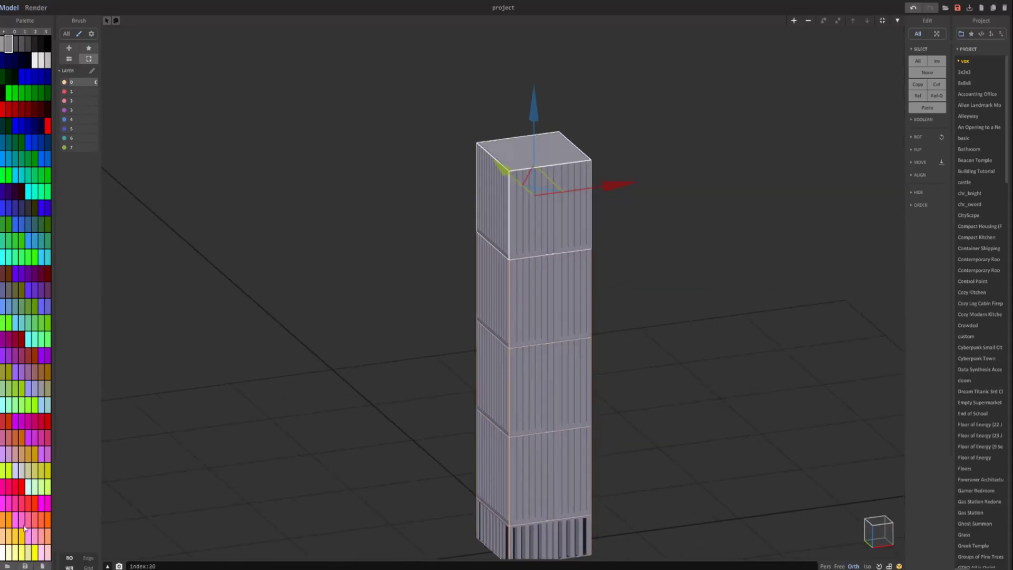
left_click(16, 552)
key("Tab")
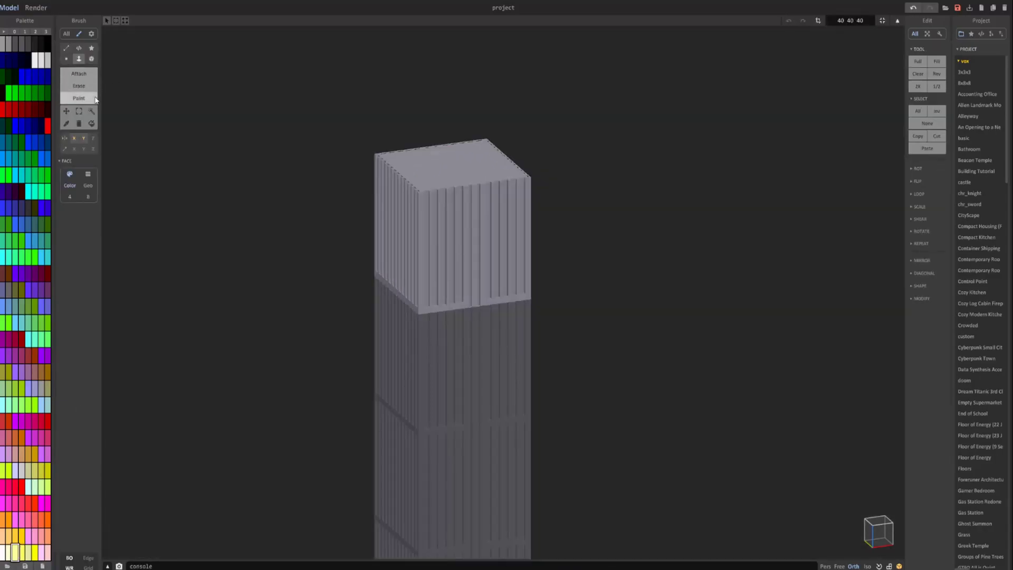
left_click(92, 60)
right_click_drag(470, 209, 434, 192)
middle_click_drag(434, 192, 520, 264)
scroll(429, 188, "up", 5)
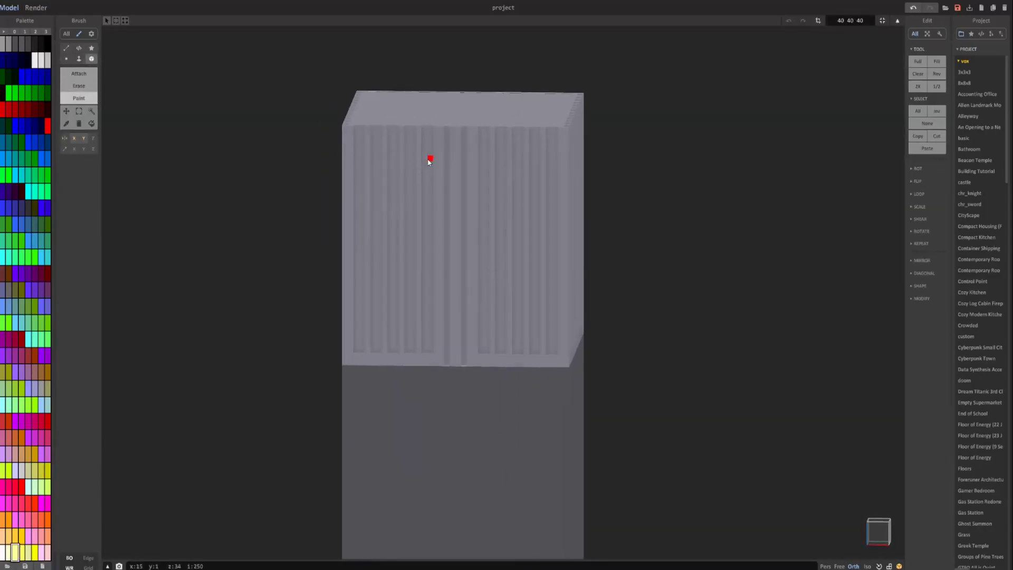
left_click(428, 161)
key("ctrl+z")
left_click_drag(425, 159, 430, 159)
left_click(409, 200)
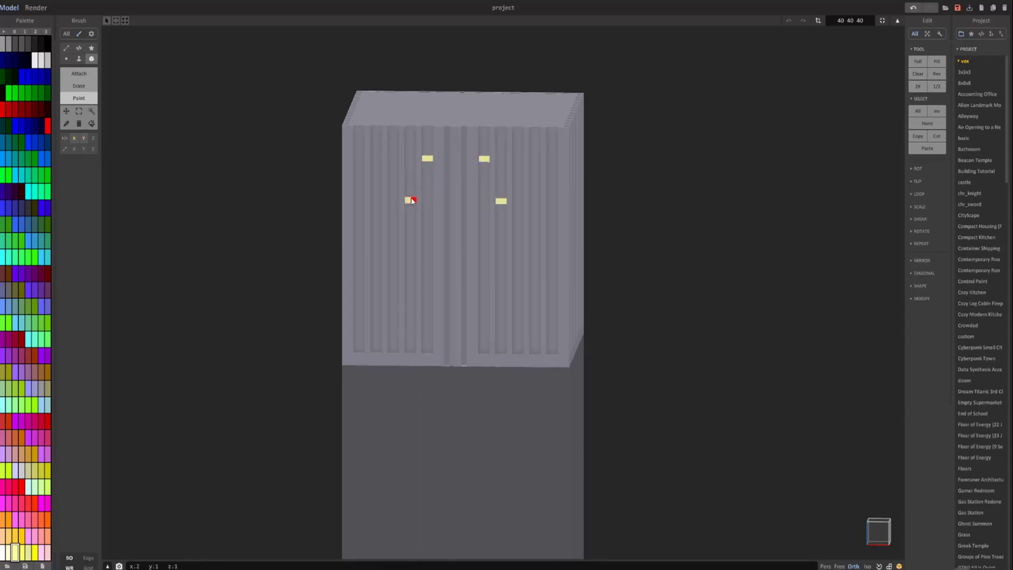
left_click(393, 176)
- Preview the tower in the renderer, return to modelling and examine how the windows repeat across the stacked sections
left_click(37, 8)
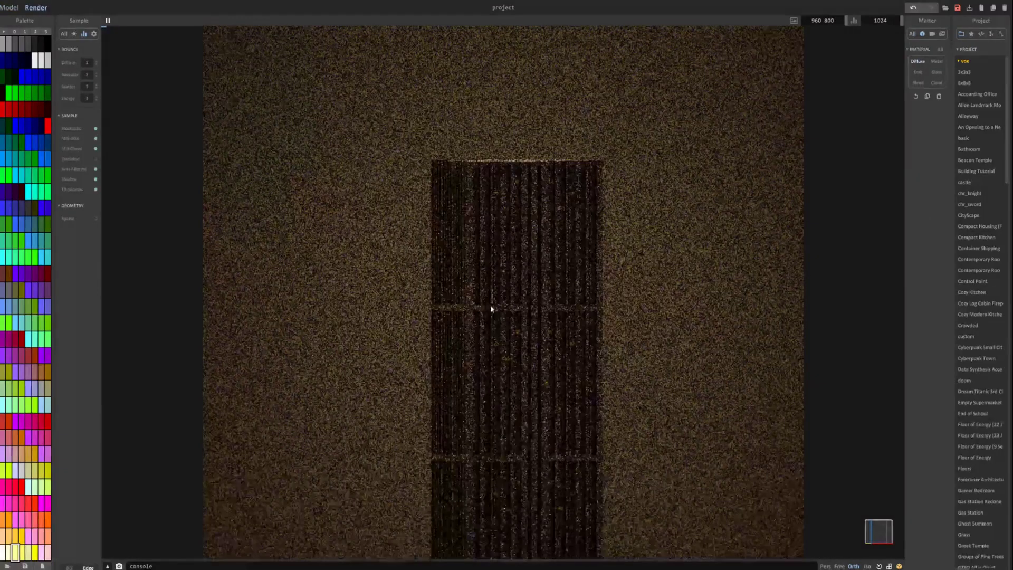
right_click_drag(513, 254, 525, 272)
left_click(15, 11)
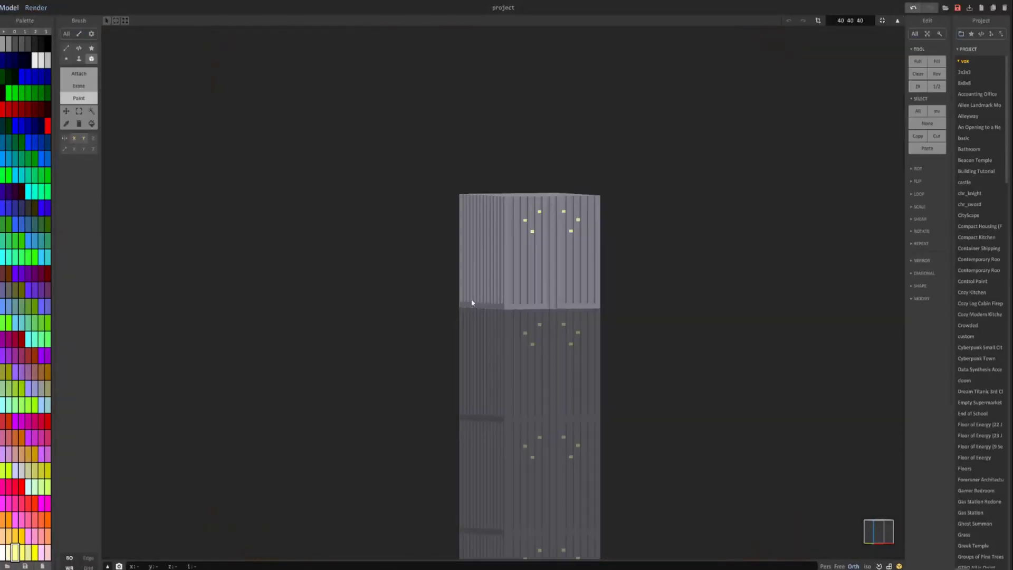
scroll(528, 298, "down", 3)
middle_click_drag(548, 294, 543, 238)
scroll(531, 322, "down", 1)
right_click_drag(531, 324, 524, 395)
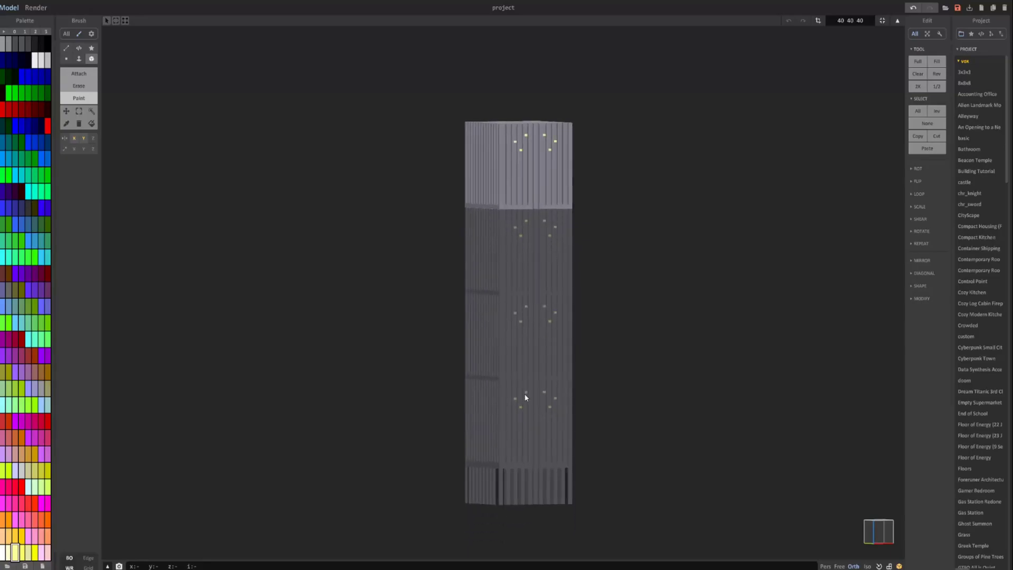
right_click_drag(539, 185, 544, 255)
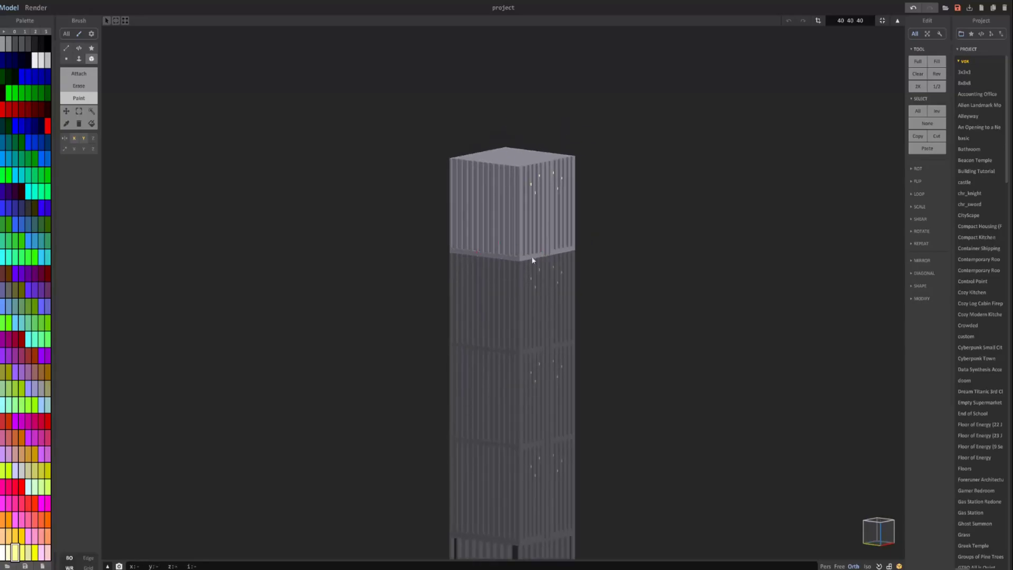
mouse_move(511, 436)
right_mouse_down()
mouse_move(529, 303)
mouse_move(445, 357)
mouse_move(373, 357)
mouse_move(498, 280)
mouse_move(536, 269)
right_mouse_up()
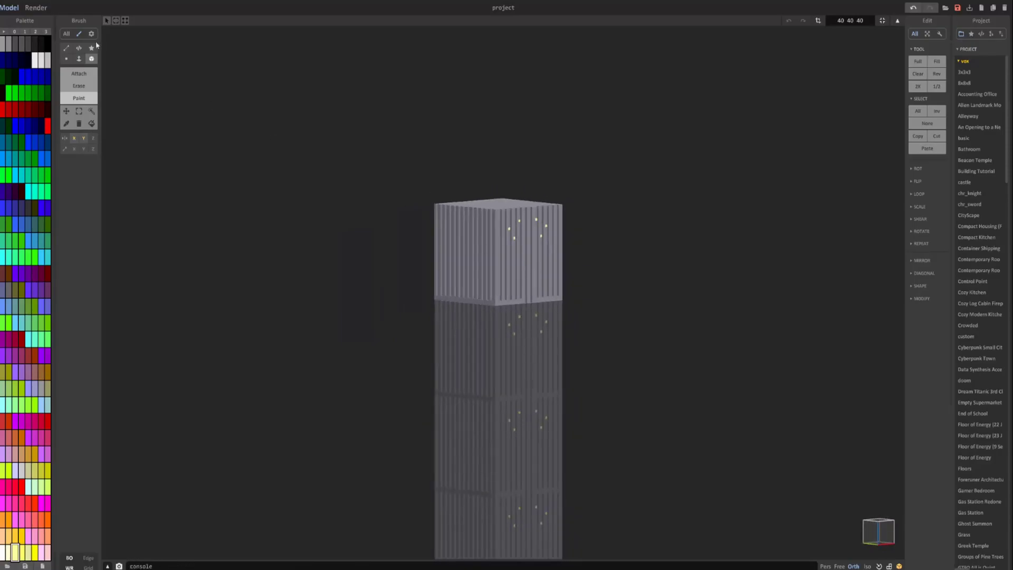
- Attach mirrored diagonal voxel lines in the wall grey on the top section's windowless side face to form a large diamond
mouse_move(469, 245)
right_mouse_down()
mouse_move(504, 249)
mouse_move(565, 290)
mouse_move(562, 258)
right_mouse_up()
scroll(565, 289, "up", 3)
scroll(563, 258, "up", 4)
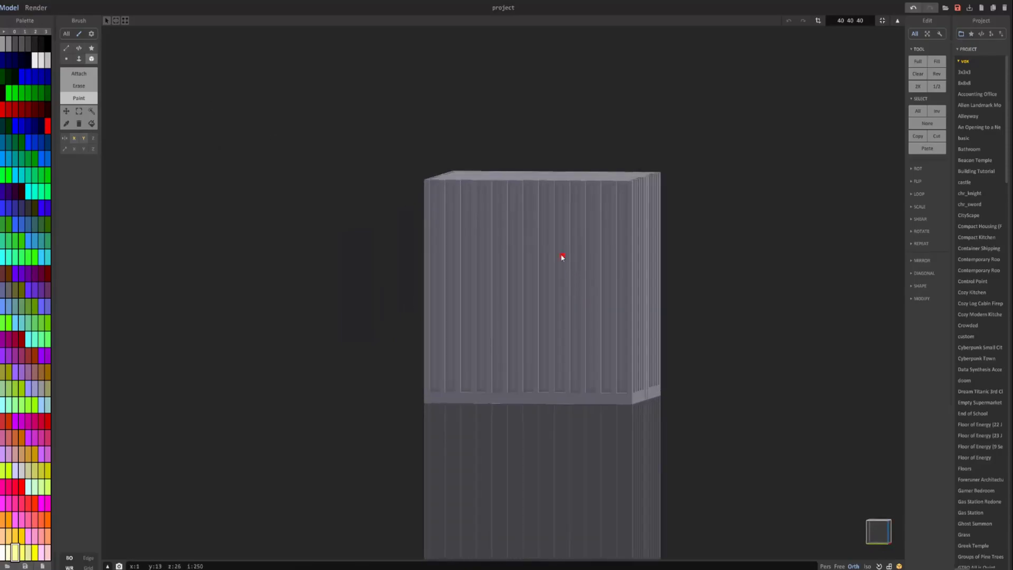
left_click(72, 77)
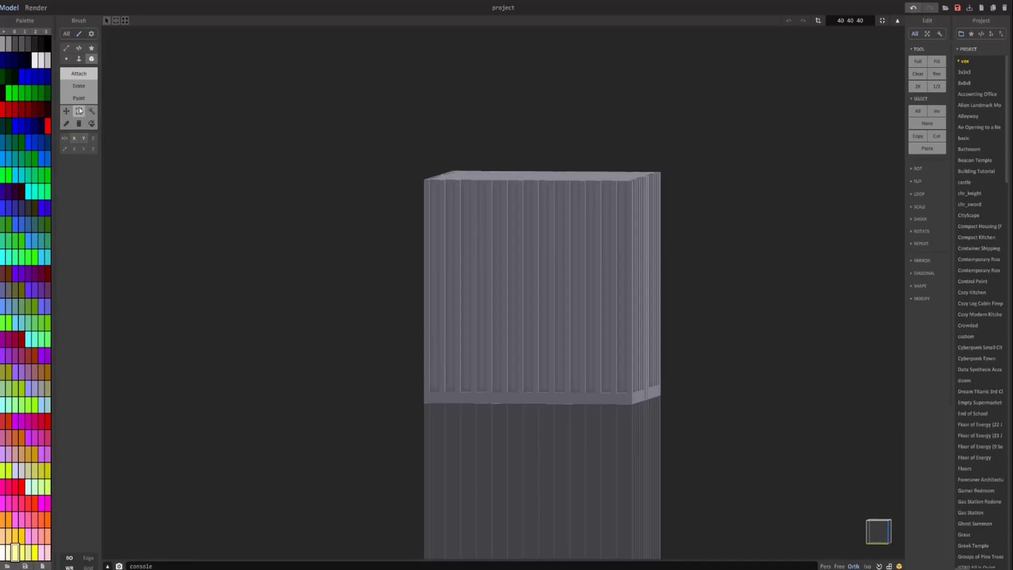
left_click(65, 47)
left_click_drag(433, 296, 527, 200)
key("ctrl+z")
left_click(430, 290, "alt")
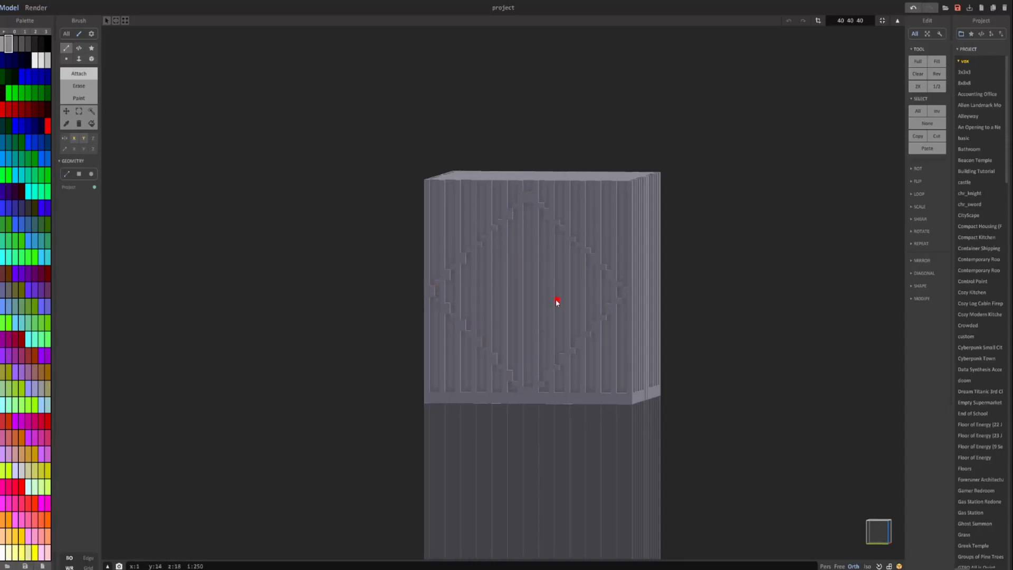
- Render the whole tower to examine the diamond pattern repeated down its side, then return to modelling
scroll(557, 302, "down", 3)
right_click_drag(557, 302, 505, 300)
left_click(36, 9)
middle_click_drag(422, 325, 472, 175)
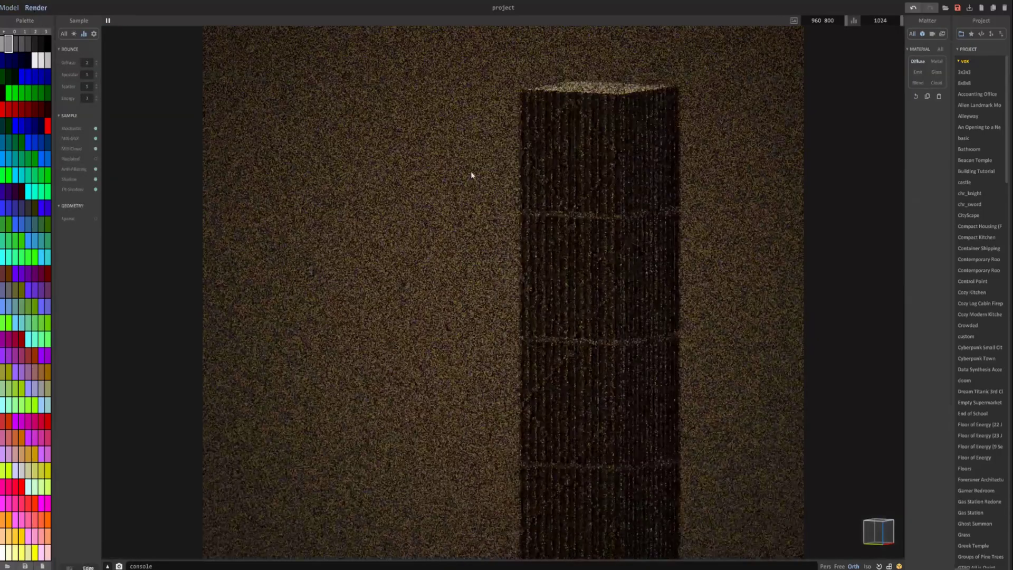
scroll(566, 270, "down", 3)
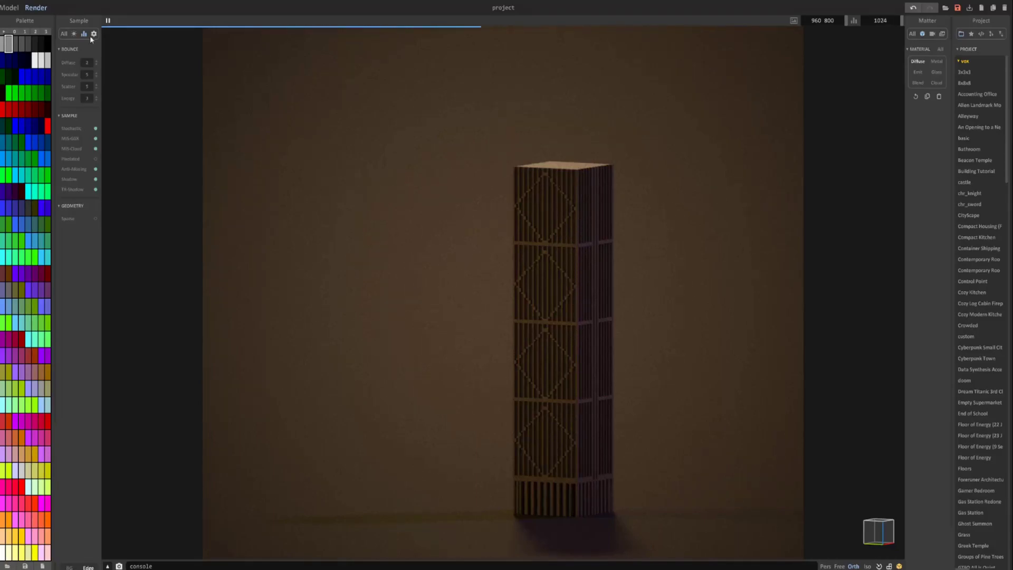
left_click(15, 9)
- Duplicate the four stacked grooved sections and place the copies beside the original tower
scroll(482, 277, "down", 3)
right_click_drag(481, 277, 524, 268)
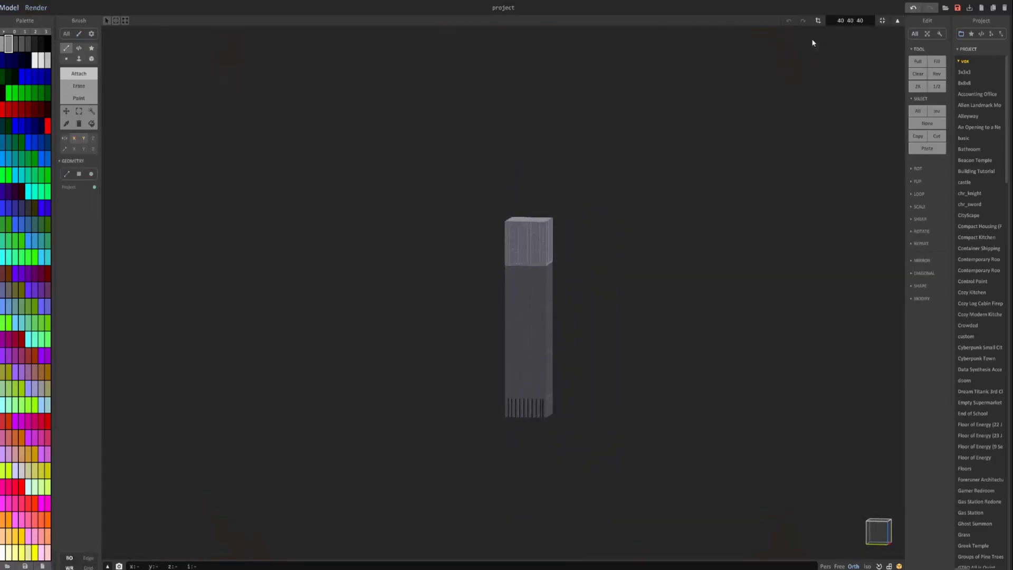
key("Tab")
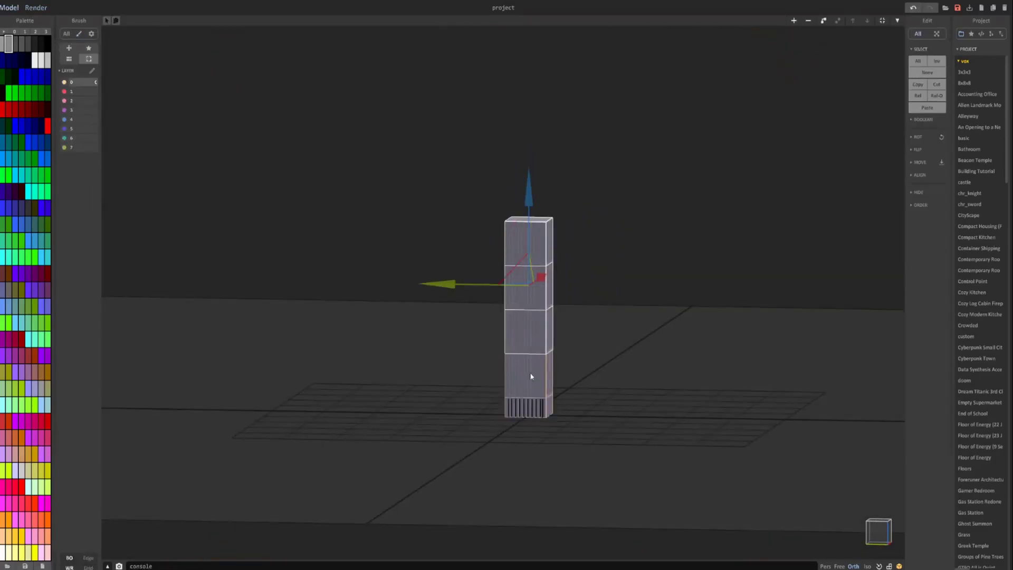
left_click_drag(463, 307, 355, 303, "ctrl")
key("Tab")
key("Tab")
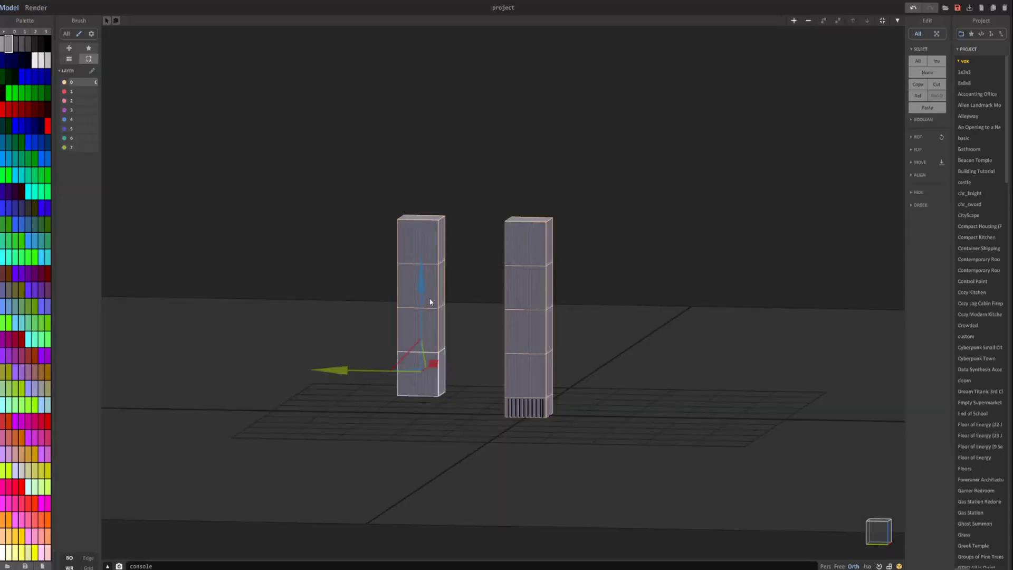
- Open the group of copied sections and merge its four blocks into one object
scroll(543, 323, "up", 4)
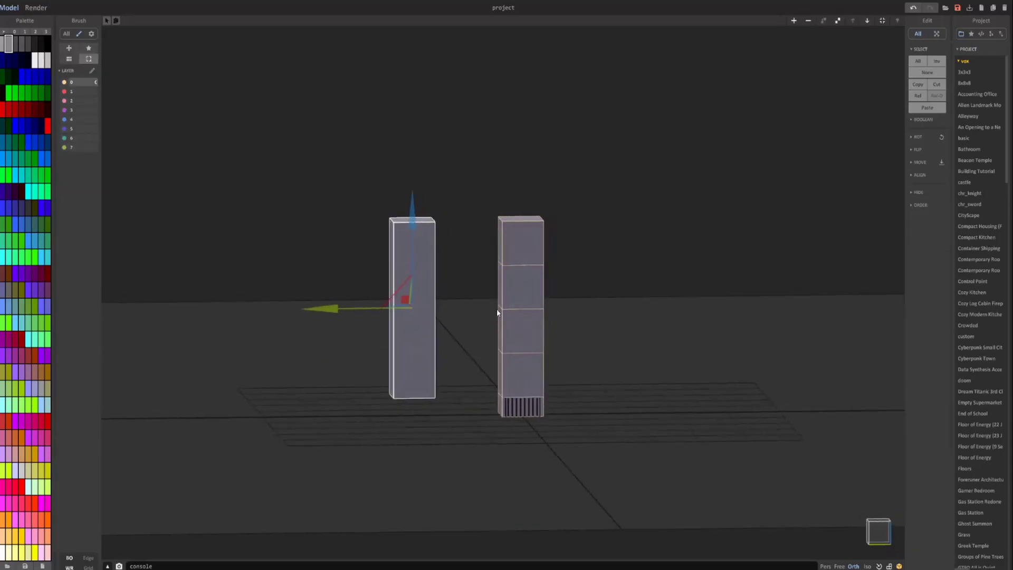
double_click(433, 259)
key("Tab")
right_click_drag(434, 259, 389, 261)
scroll(389, 261, "up", 2)
key("Tab")
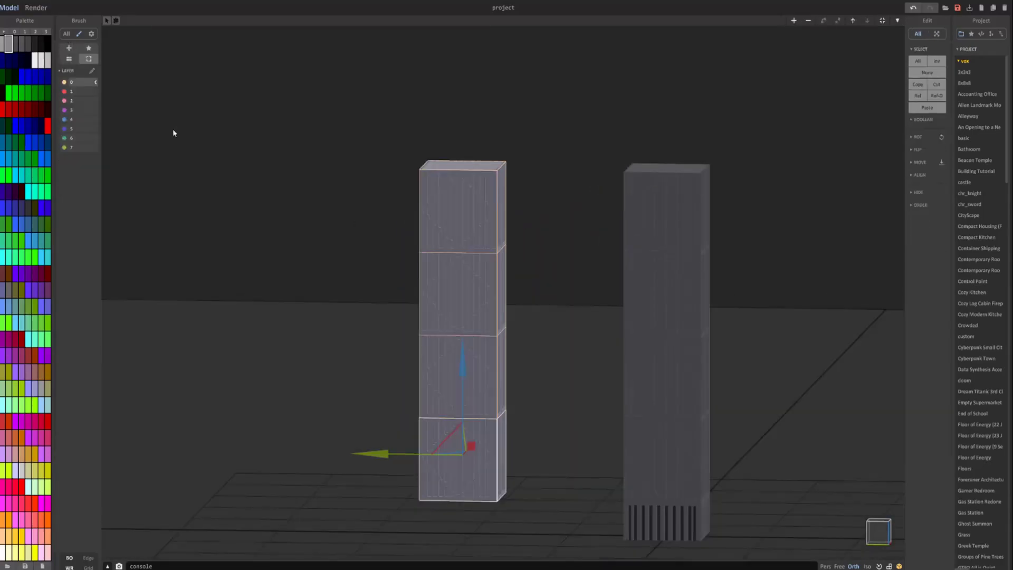
key("Tab")
key("Tab")
left_click_drag(380, 153, 483, 491)
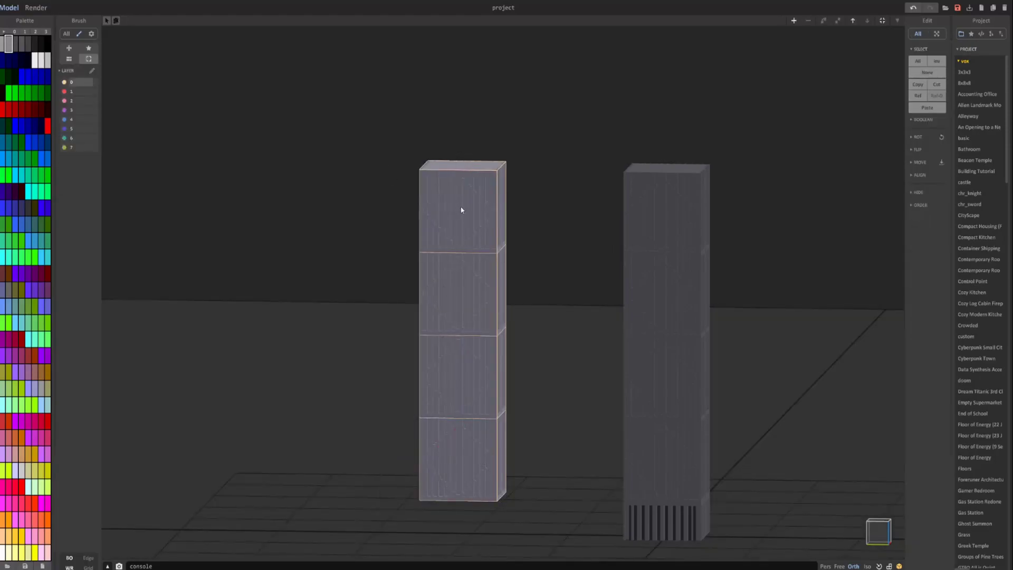
left_click_drag(462, 210, 482, 443)
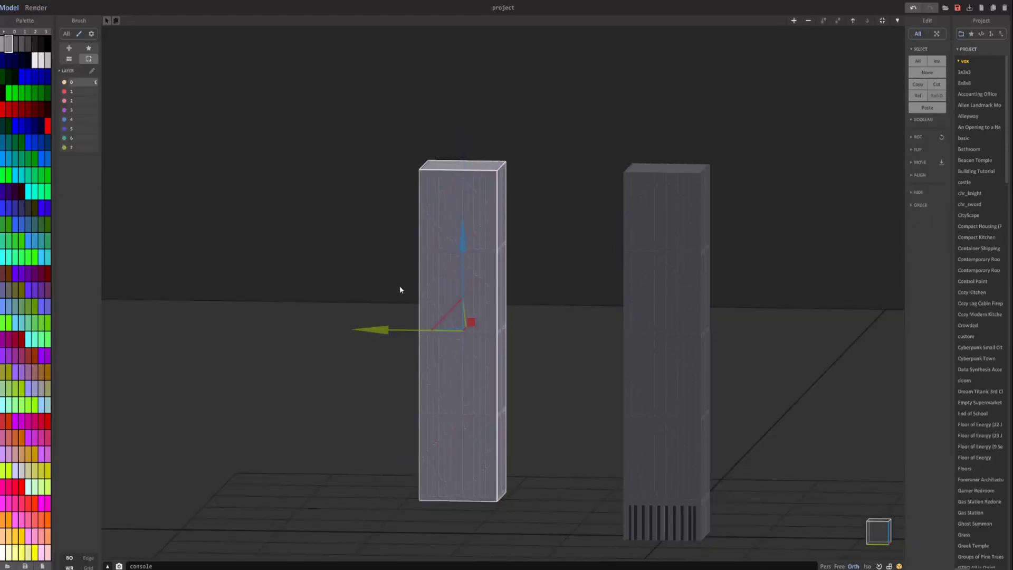
- Clear all voxels from the merged copy and extrude a solid grey block through its full 40 × 40 × 160 volume
key("Tab")
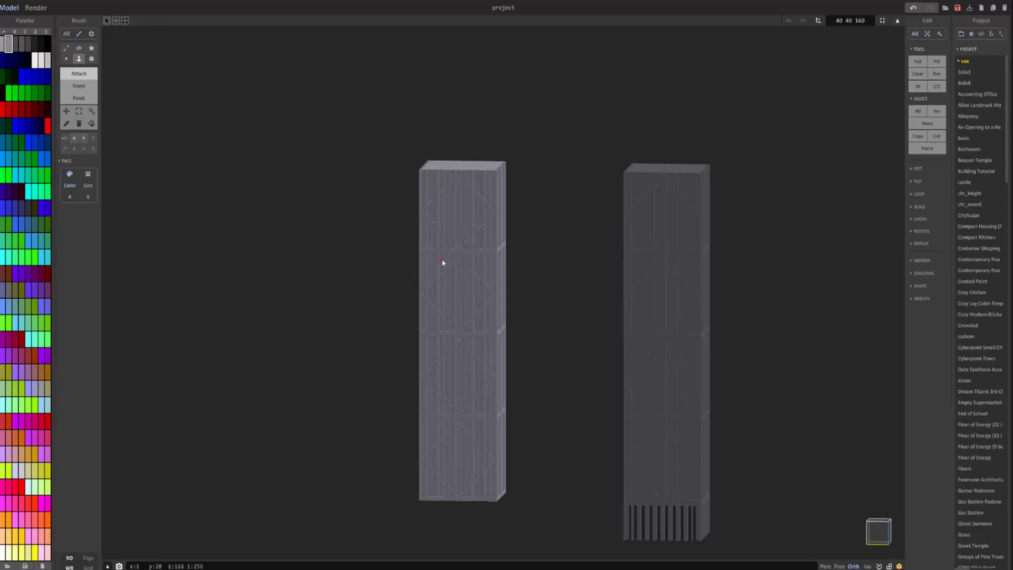
key("Delete")
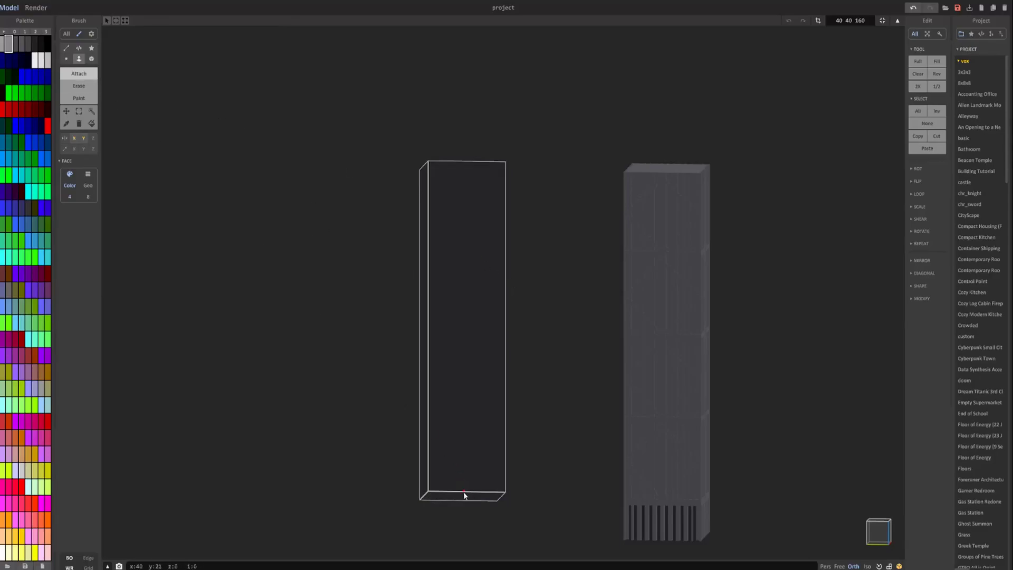
left_click_drag(464, 495, 455, 146)
scroll(305, 186, "up", 3)
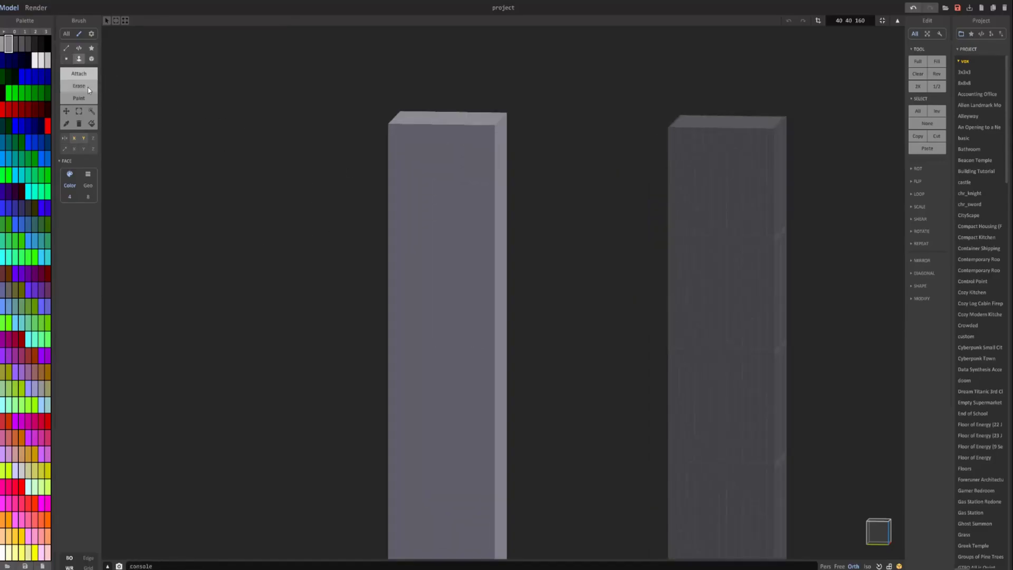
- Erase several voxel layers from the solid block's front and draw dark diagonal lines forming stacked diamonds down the full height of that face
left_click(86, 86)
left_click_drag(439, 237, 444, 232)
right_click_drag(554, 220, 560, 213)
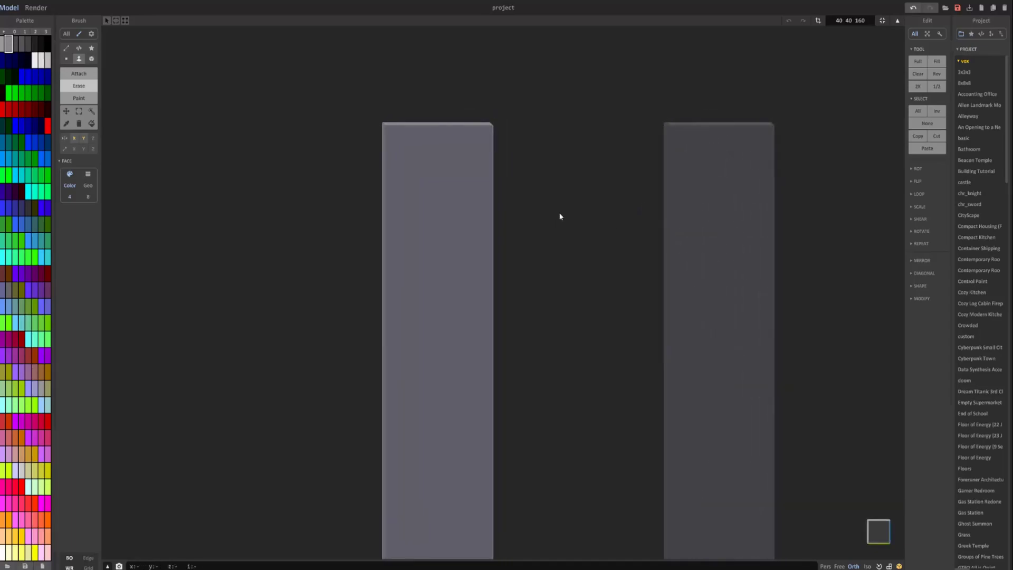
left_click(34, 44)
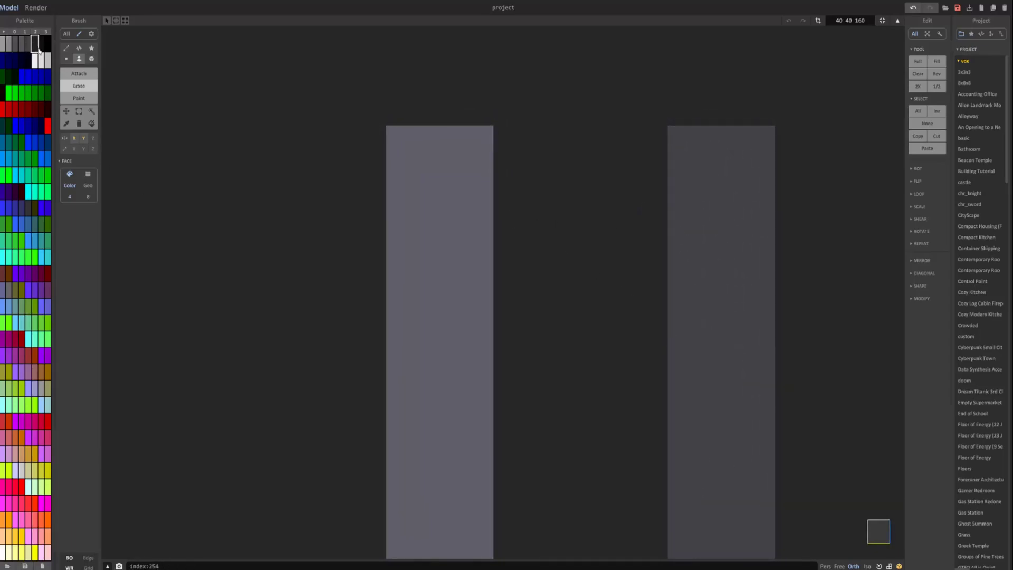
left_click(79, 73)
left_click(67, 49)
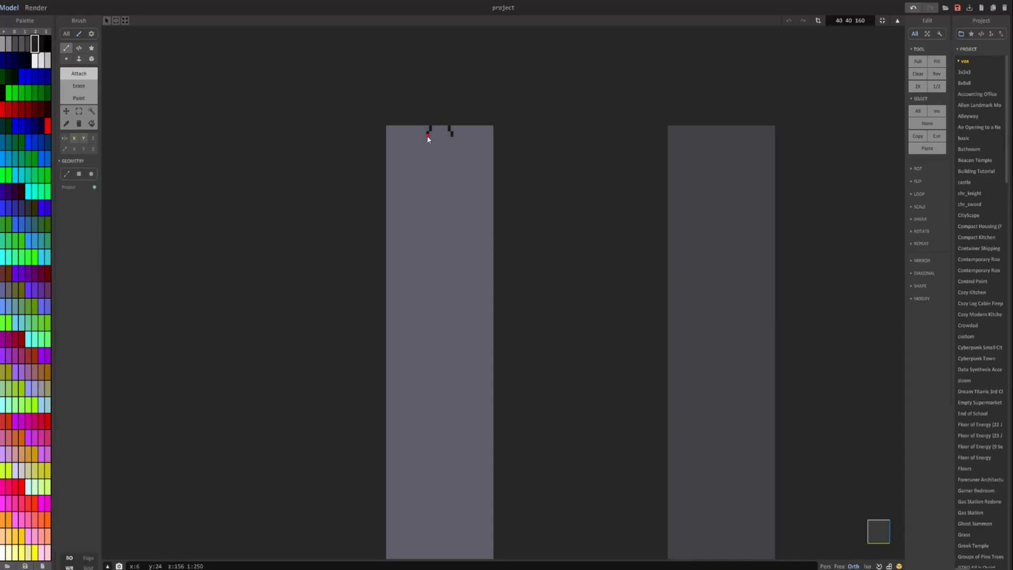
mouse_move(428, 139)
left_mouse_down()
mouse_move(386, 204)
mouse_move(430, 238)
mouse_move(444, 278)
mouse_move(387, 399)
mouse_move(439, 487)
left_mouse_up()
middle_click_drag(459, 479, 474, 363)
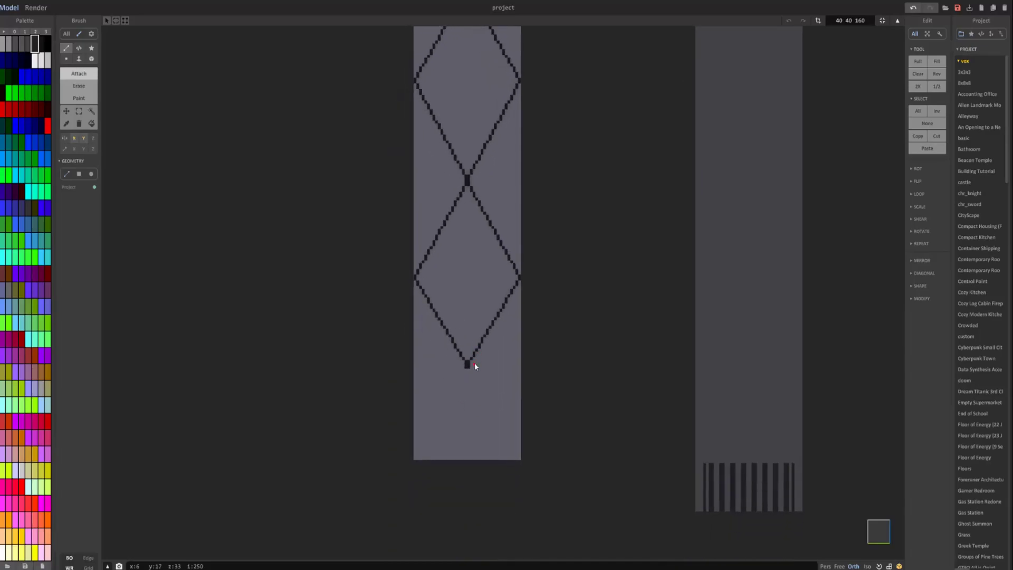
left_click_drag(466, 372, 414, 460)
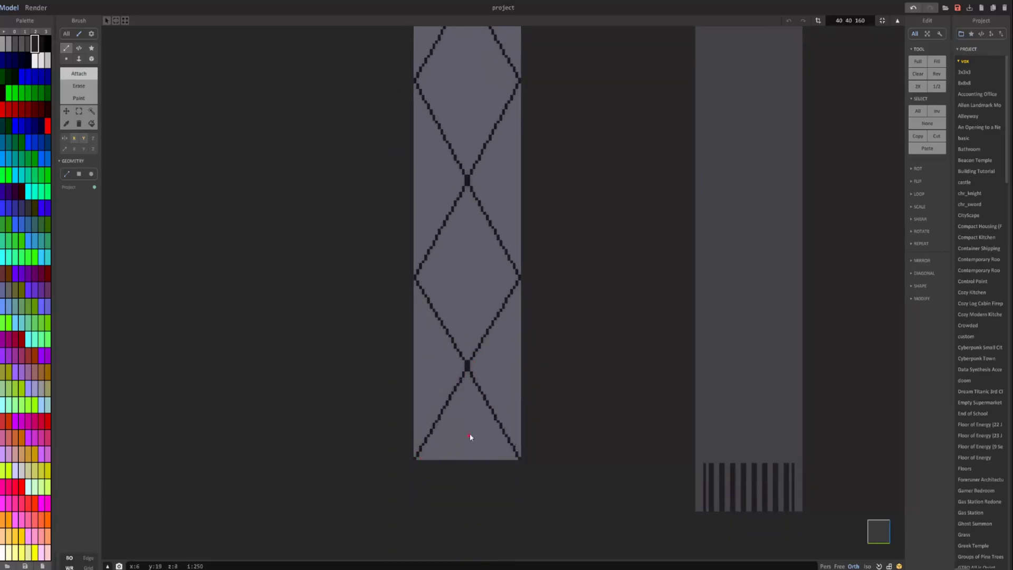
- Compare the diamond-patterned block with the original tower from several angles, render both, and return to modelling
right_click_drag(470, 436, 414, 452)
middle_click_drag(482, 283, 450, 305)
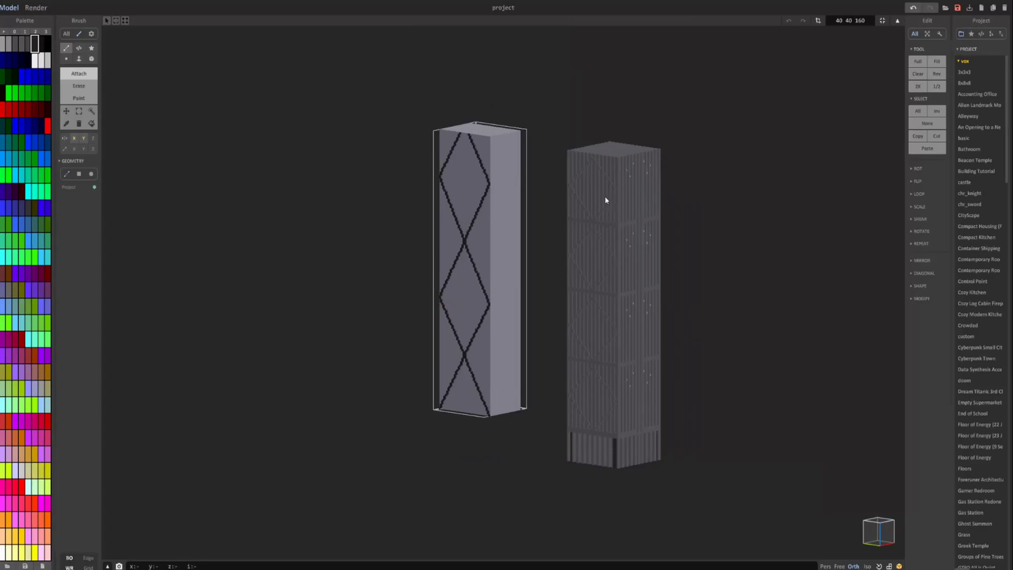
scroll(575, 235, "up", 3)
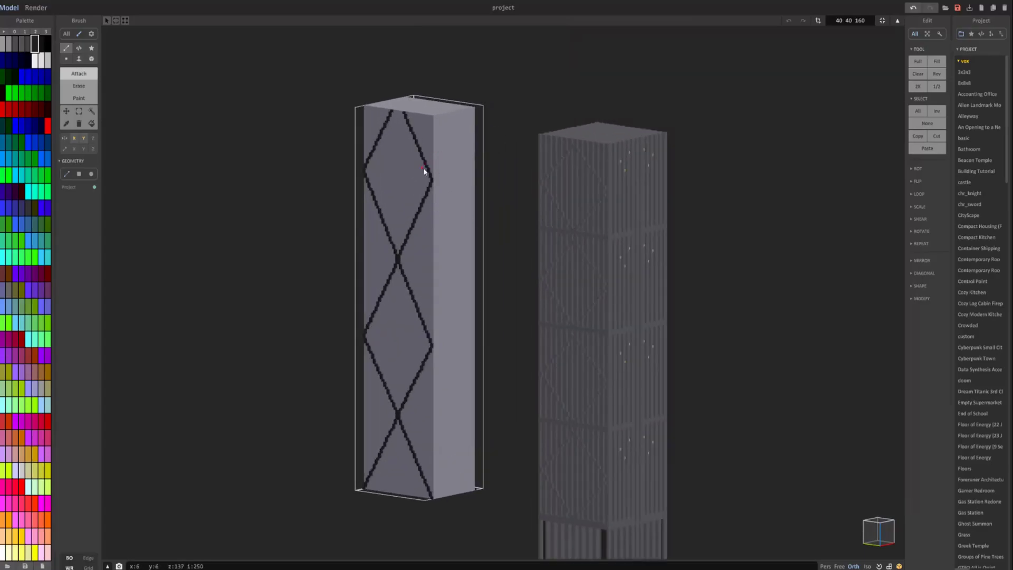
right_click_drag(423, 172, 483, 160)
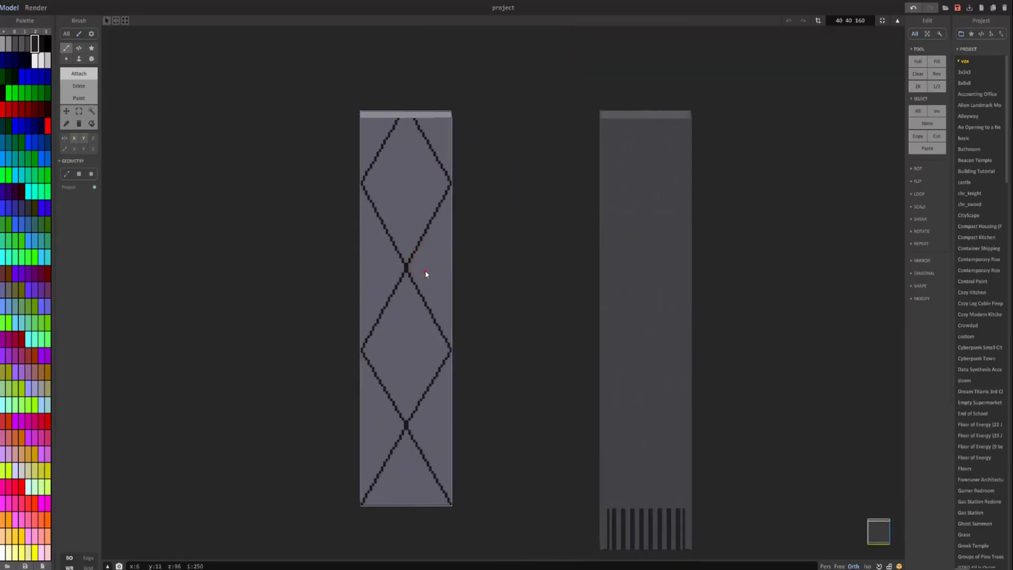
right_click_drag(407, 347, 366, 317)
scroll(366, 316, "down", 3)
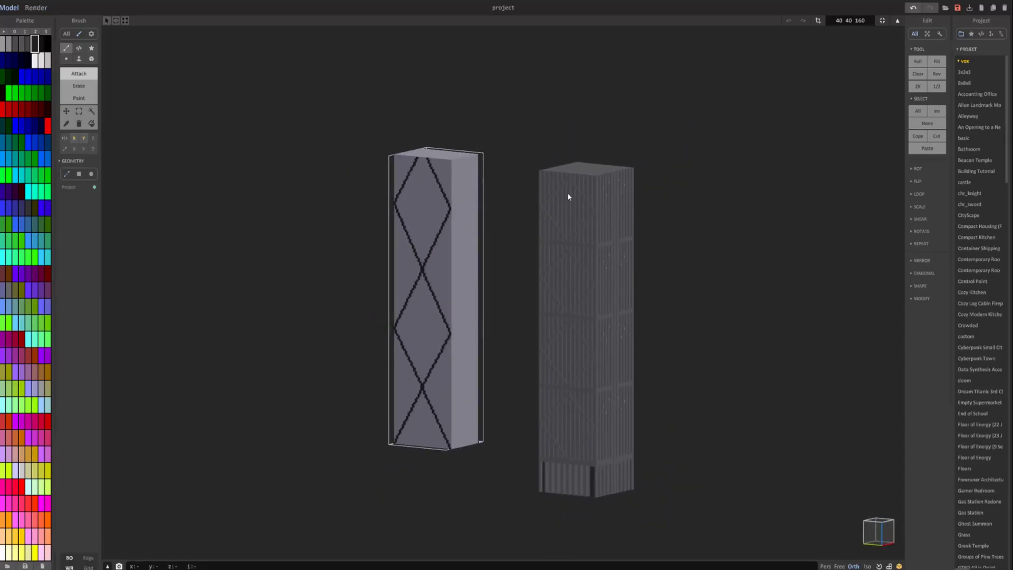
scroll(568, 197, "up", 4)
middle_click_drag(563, 211, 546, 133)
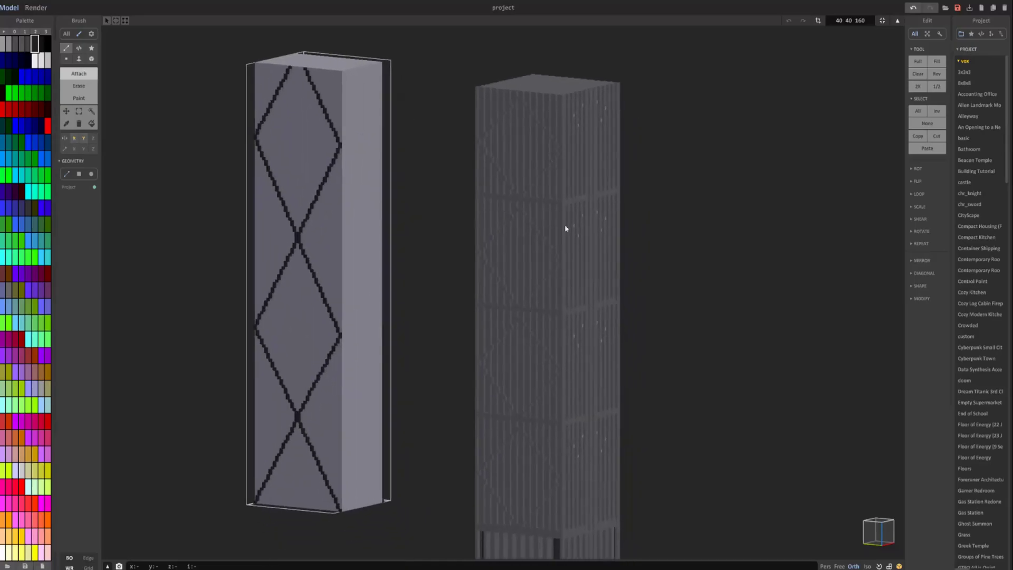
mouse_move(520, 390)
right_mouse_down()
mouse_move(582, 386)
mouse_move(522, 388)
right_mouse_up()
scroll(582, 386, "down", 2)
left_click(34, 8)
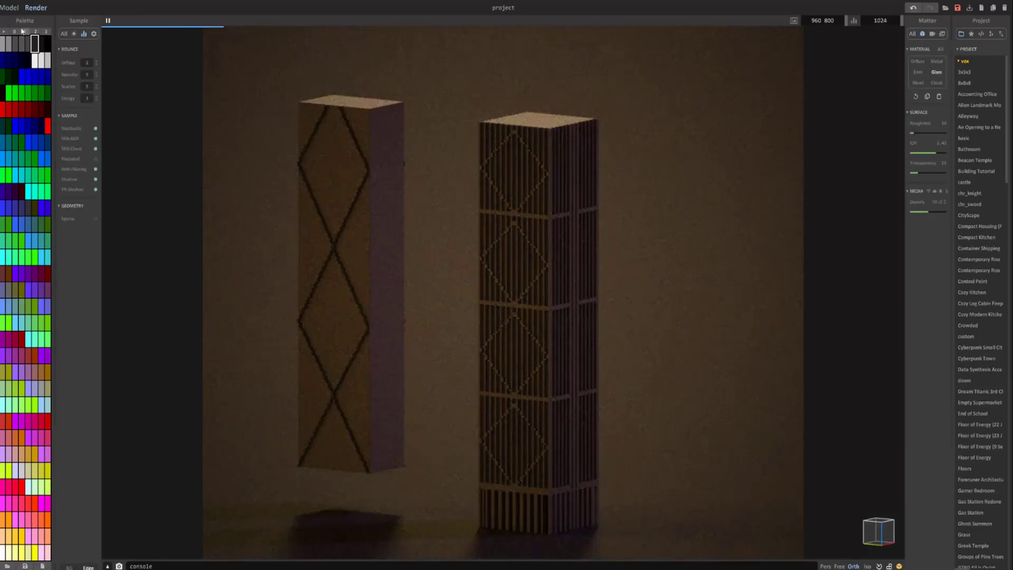
left_click(10, 7)
- Delete the patterned block and open the original tower's uppermost section for voxel editing, facing the side with lit windows
double_click(519, 205)
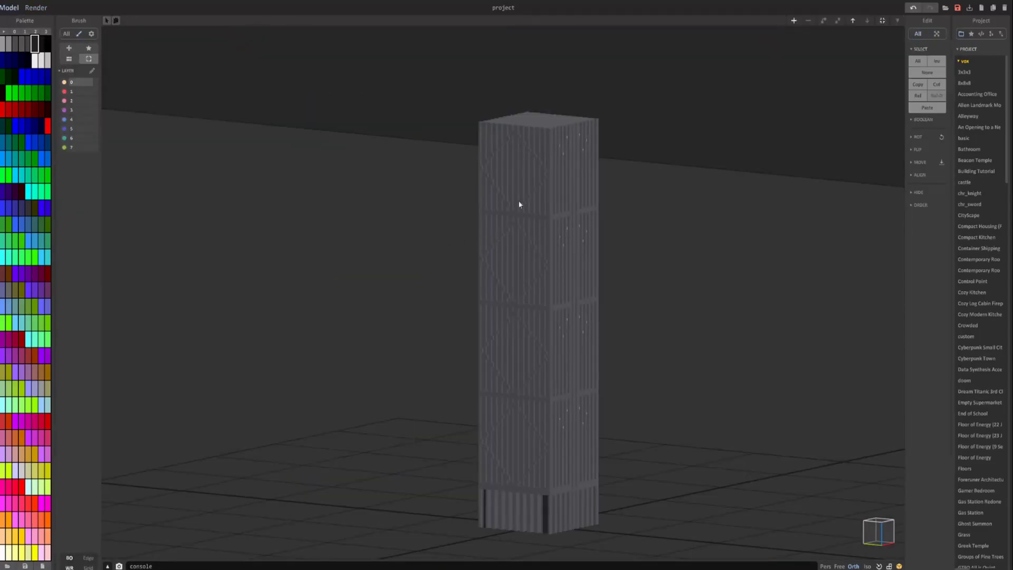
double_click(526, 187)
left_click(380, 202)
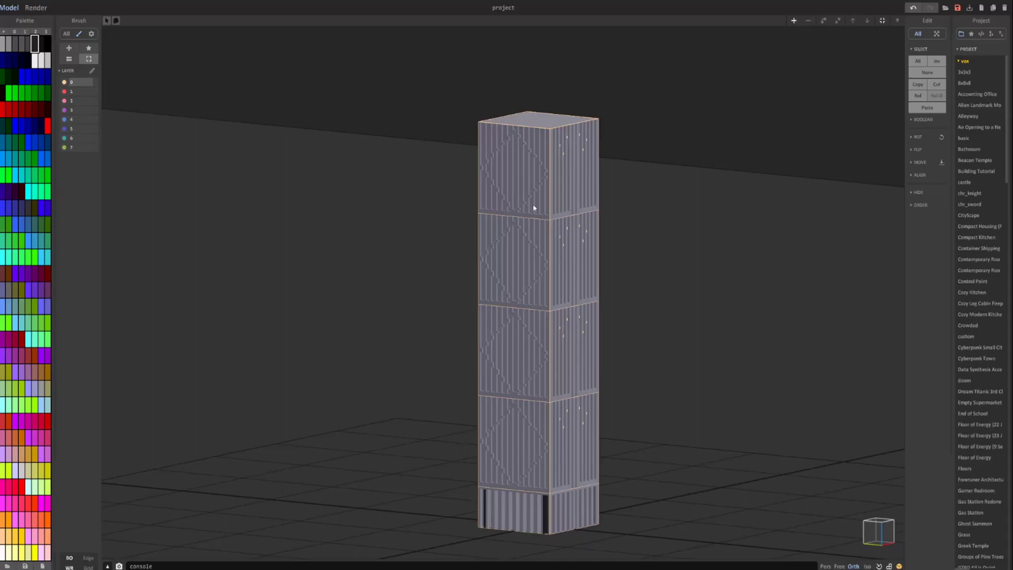
double_click(545, 193)
right_click_drag(546, 193, 501, 224)
middle_click_drag(500, 225, 463, 265)
scroll(463, 265, "up", 3)
mouse_move(463, 264)
right_mouse_down()
mouse_move(526, 248)
mouse_move(414, 271)
mouse_move(397, 218)
mouse_move(338, 197)
right_mouse_up()
scroll(527, 249, "up", 2)
scroll(414, 271, "up", 3)
scroll(338, 197, "up", 3)
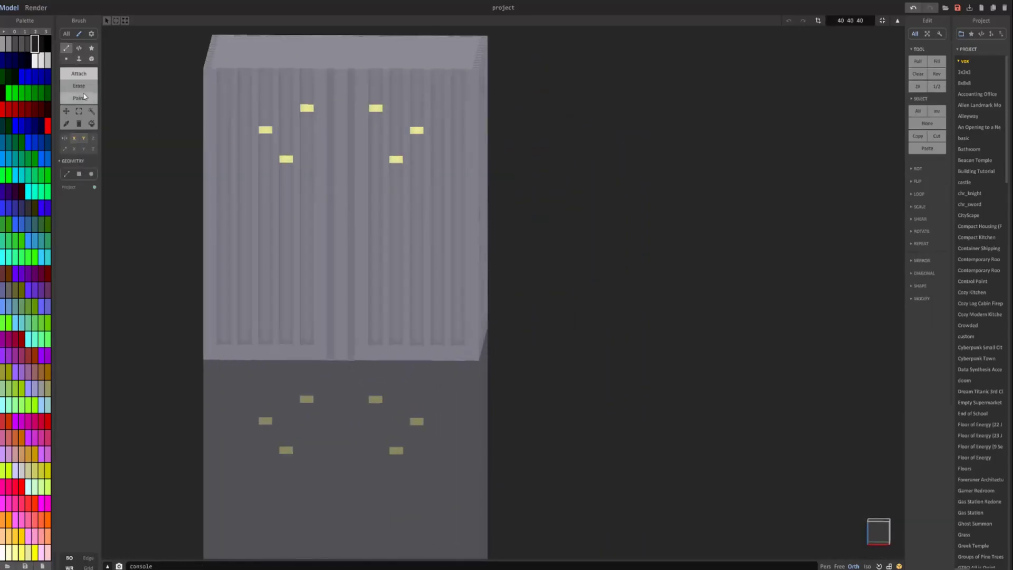
- Sample the facade's grey and fill the yellow lit windows of the uppermost section with it
left_click(83, 97)
left_click(264, 187, "alt")
left_click(92, 124)
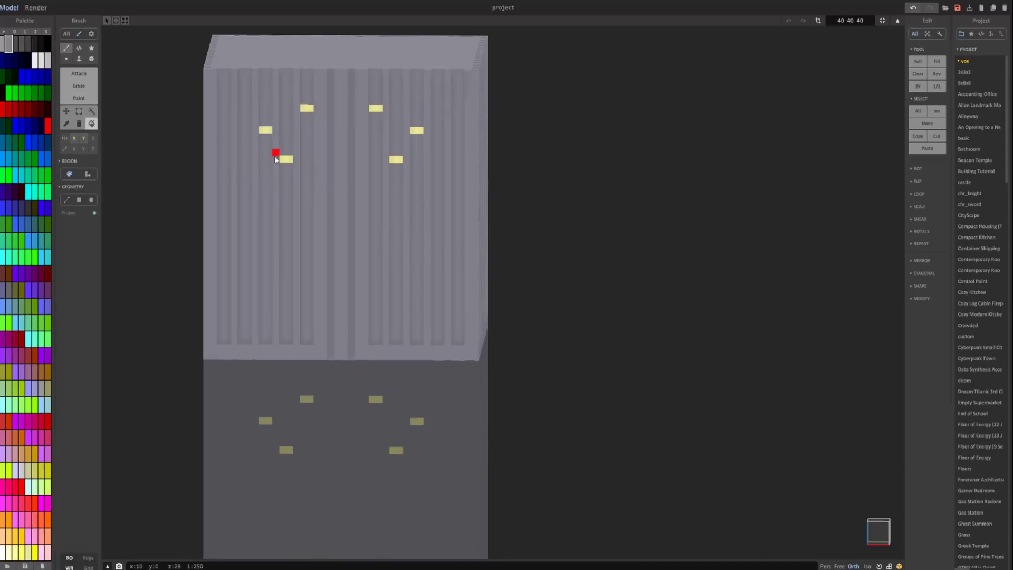
left_click(283, 159)
- Examine the recoloured section from several sides, both on its own and together with the sections below
scroll(239, 179, "down", 2)
right_click_drag(240, 179, 658, 180)
right_click_drag(694, 87, 732, 151)
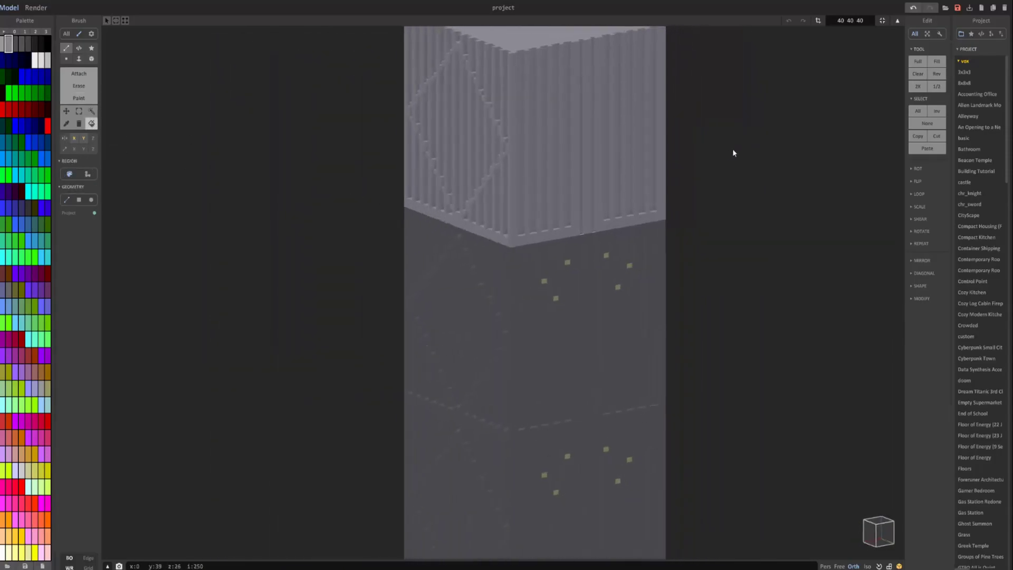
right_click_drag(484, 93, 587, 165)
middle_click_drag(587, 165, 540, 250)
scroll(540, 250, "up", 4)
key("Tab")
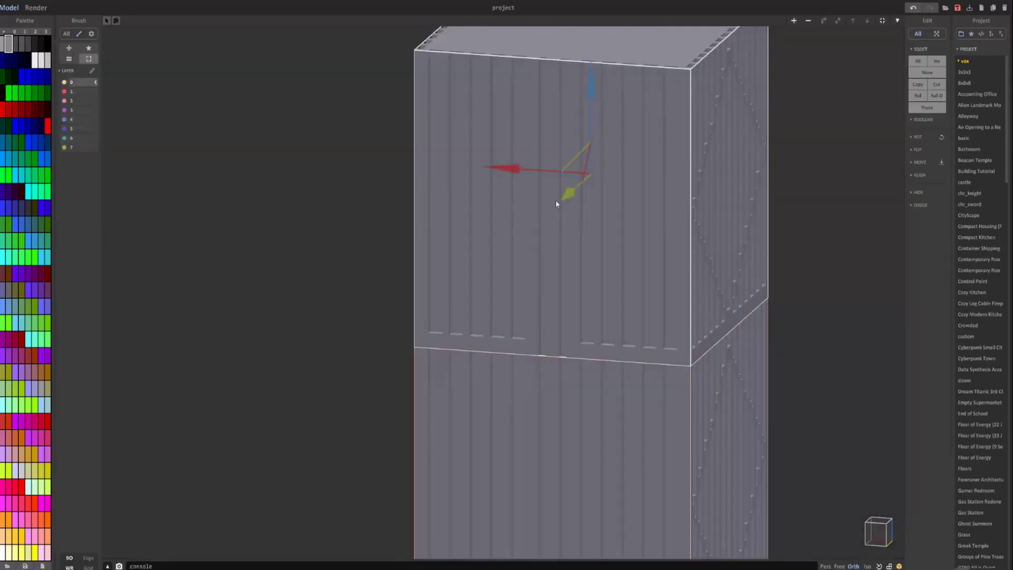
right_click_drag(556, 202, 507, 201)
key("Tab")
- Test attaching voxels in the section's grooves with different axis modes, and set up the Box brush to attach along the X axis
left_click(91, 75)
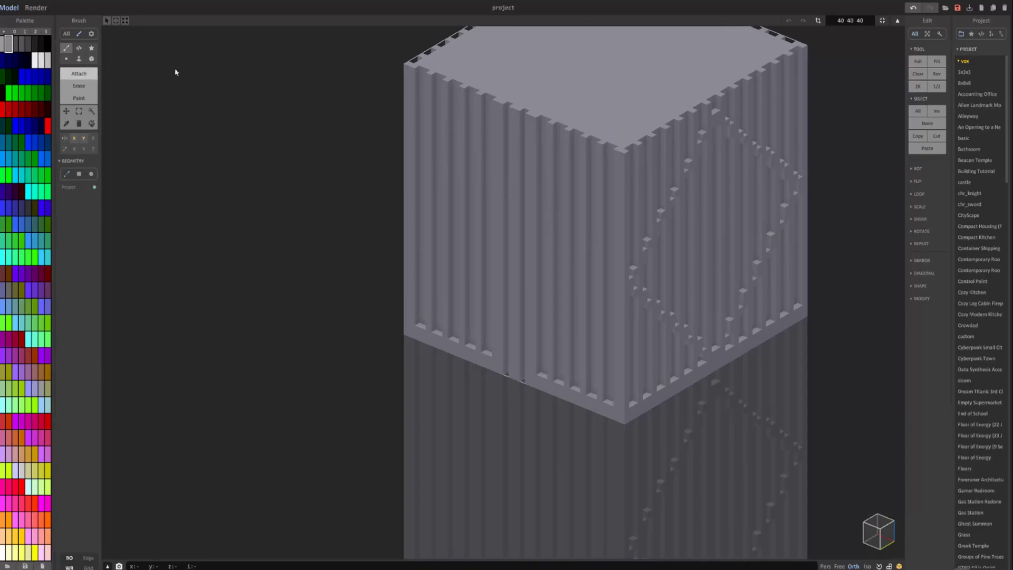
right_click_drag(177, 73, 306, 67)
right_click_drag(501, 158, 464, 155)
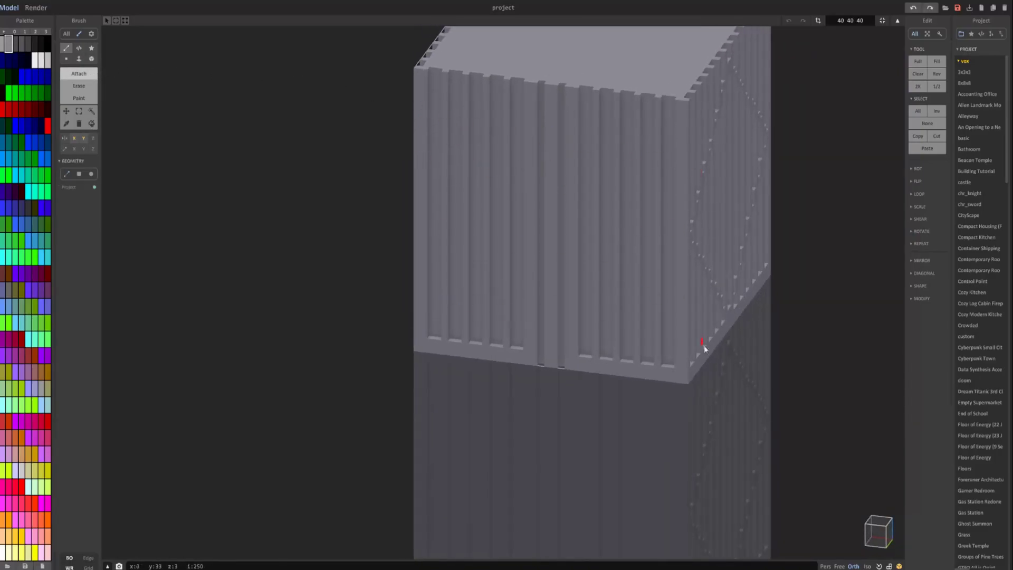
left_click(77, 149)
right_click_drag(399, 159, 313, 157)
mouse_move(418, 115)
right_mouse_down()
mouse_move(457, 151)
mouse_move(624, 151)
mouse_move(454, 155)
right_mouse_up()
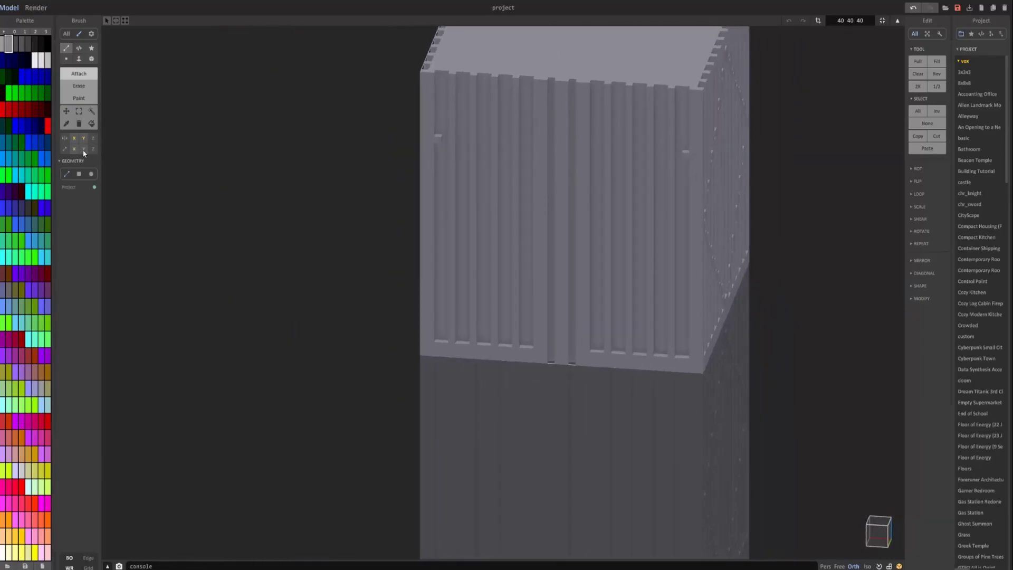
right_click_drag(172, 171, 432, 184)
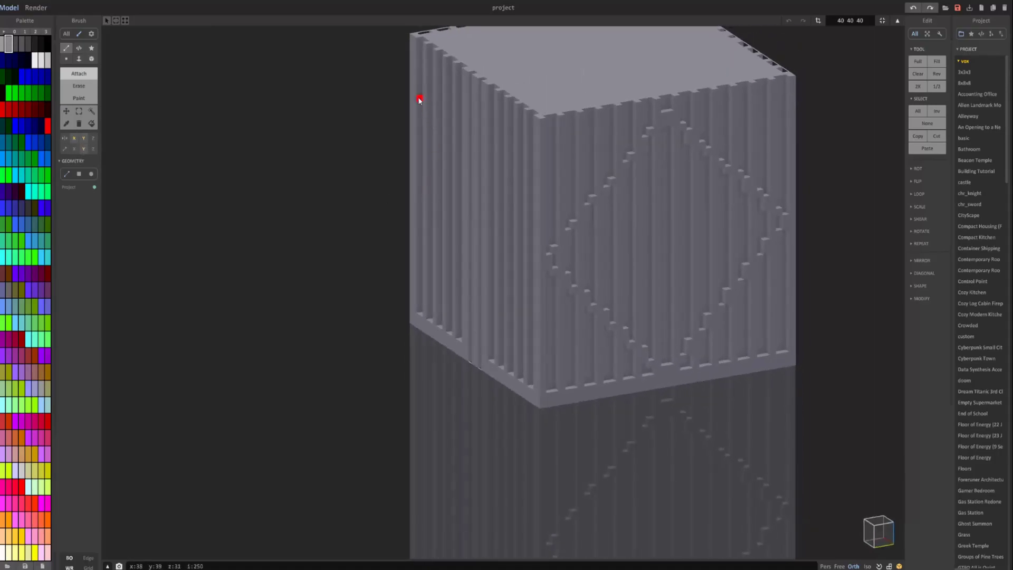
right_click_drag(419, 86, 120, 147)
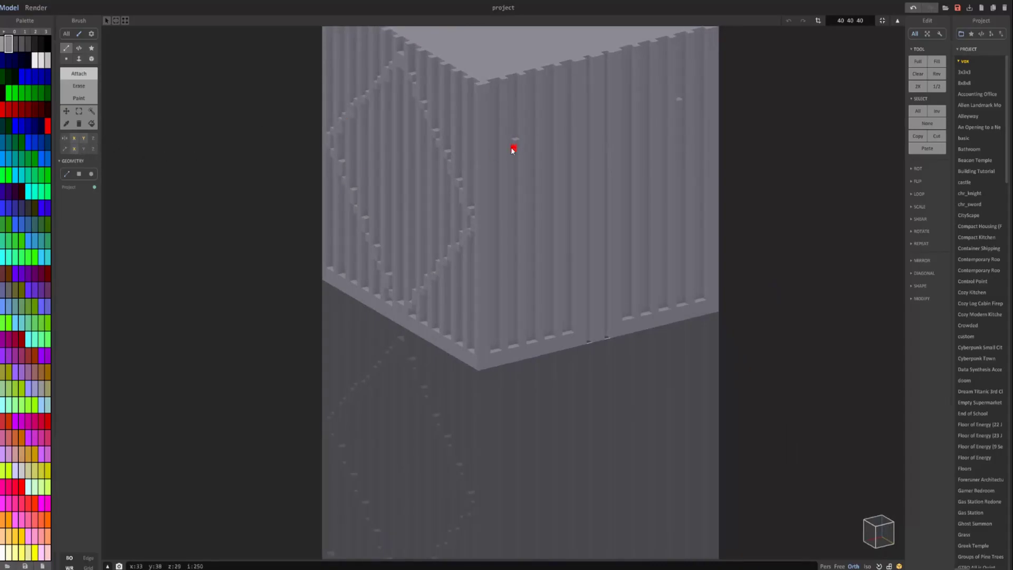
left_click(92, 59)
middle_click_drag(361, 149, 350, 208)
scroll(350, 210, "up", 2)
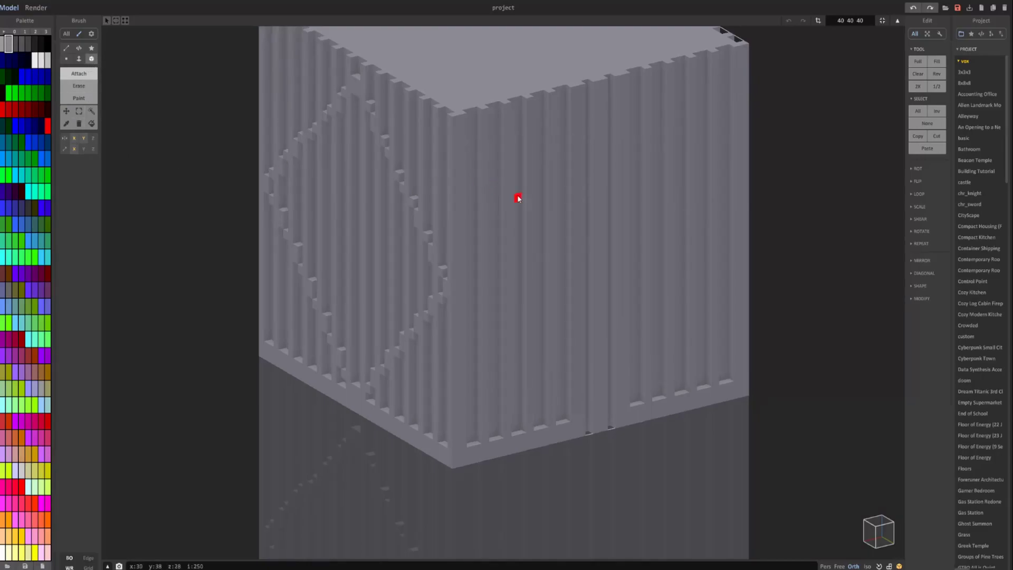
- Try attaching horizontal bars at uneven heights across the grooved facade, and undo them
left_click(499, 204)
right_click_drag(498, 205, 455, 206)
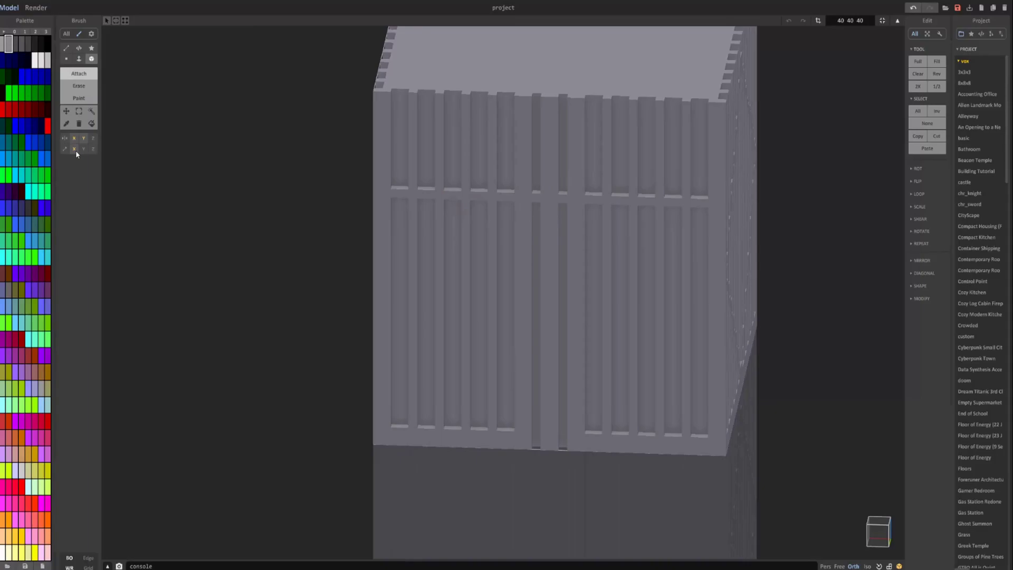
left_click(397, 153)
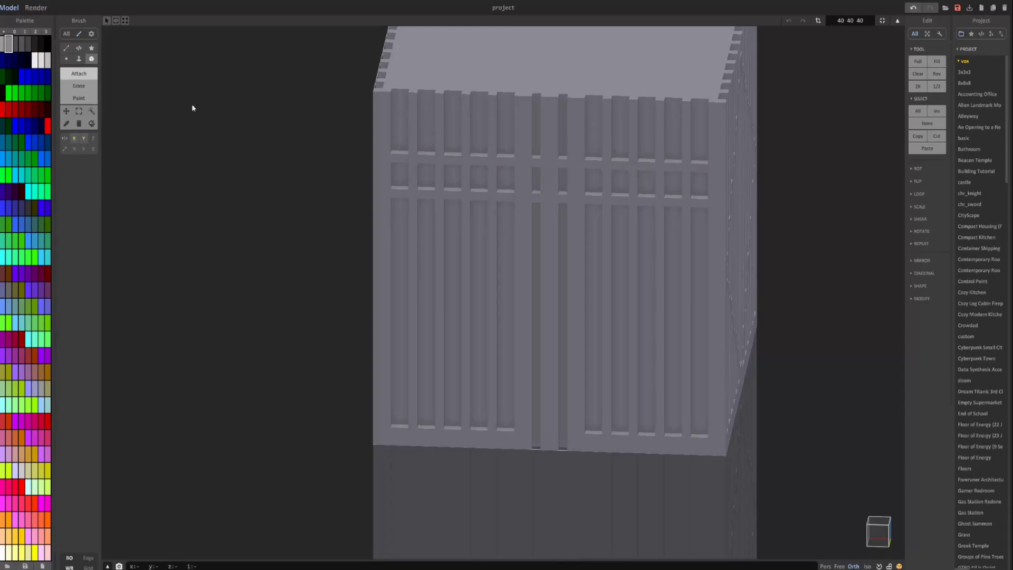
left_click_drag(397, 279, 590, 287)
left_click_drag(399, 343, 563, 354)
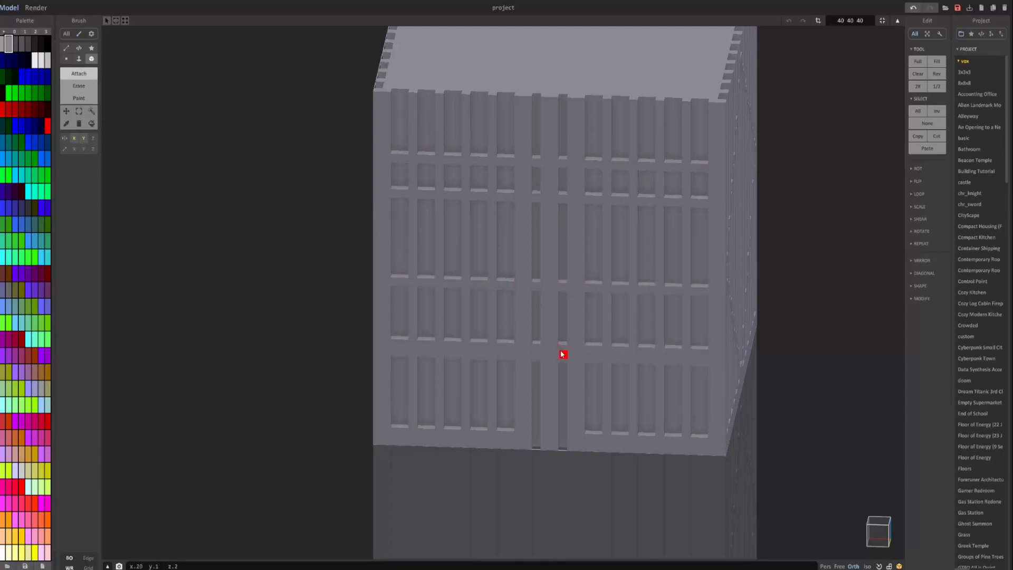
key("ctrl+z")
mouse_move(391, 344)
left_mouse_down()
mouse_move(562, 348)
mouse_move(556, 358)
left_mouse_up()
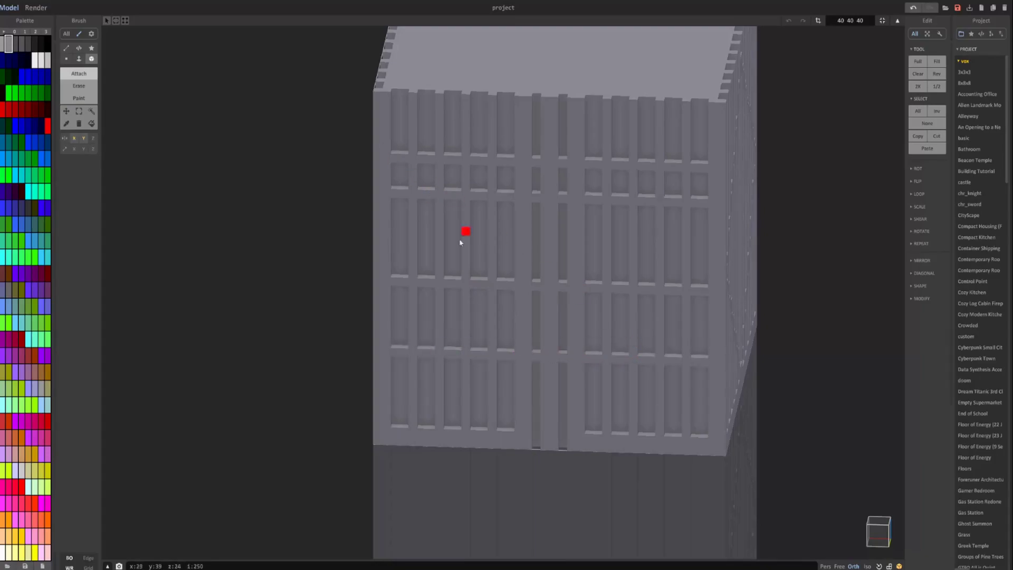
key("ctrl+z")
key("ctrl+z")
key("ctrl+z")
key("ctrl+z")
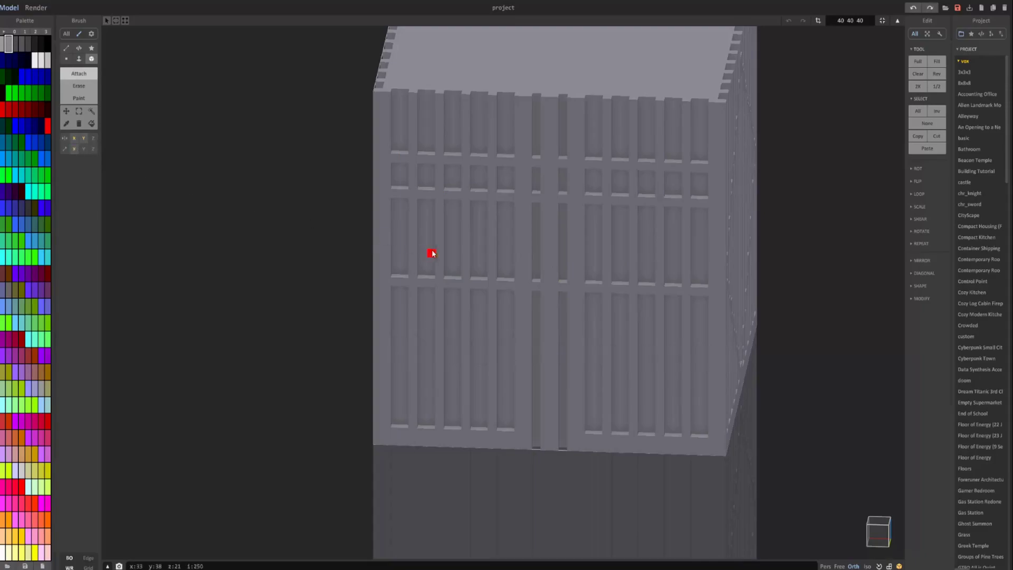
- Attach evenly spaced horizontal bars across the grooved facade from its upper edge to its base, dividing the grooves into rows of small windows
left_click(397, 106)
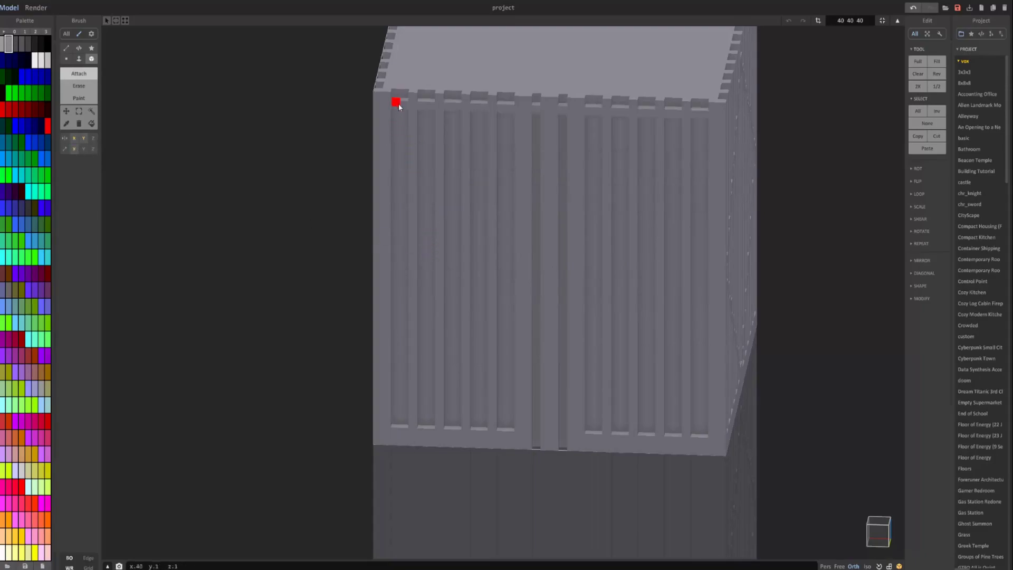
left_click(394, 134)
right_click_drag(395, 134, 393, 137)
left_click(396, 104)
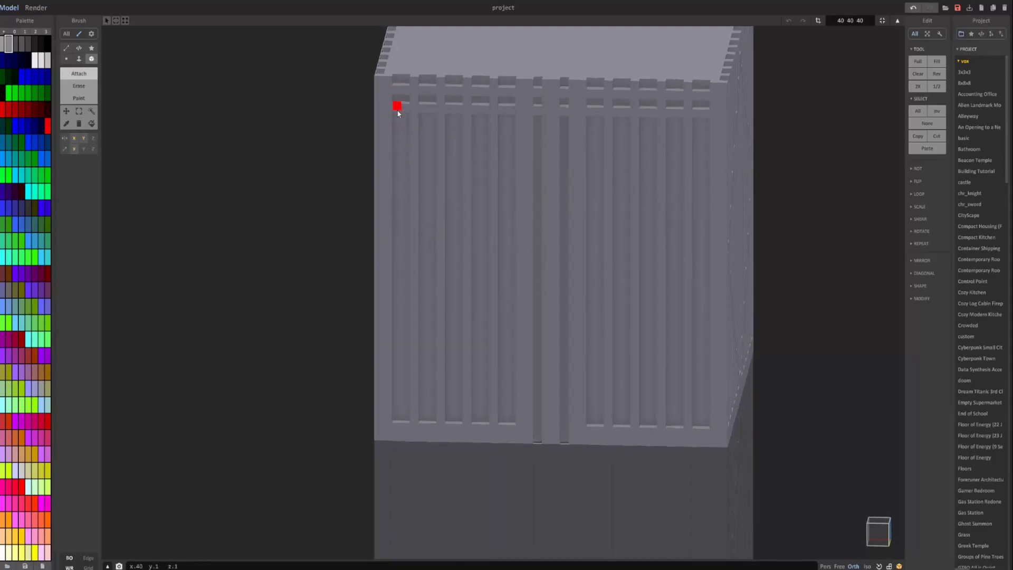
left_click(397, 123)
left_click(396, 141)
left_click(398, 158)
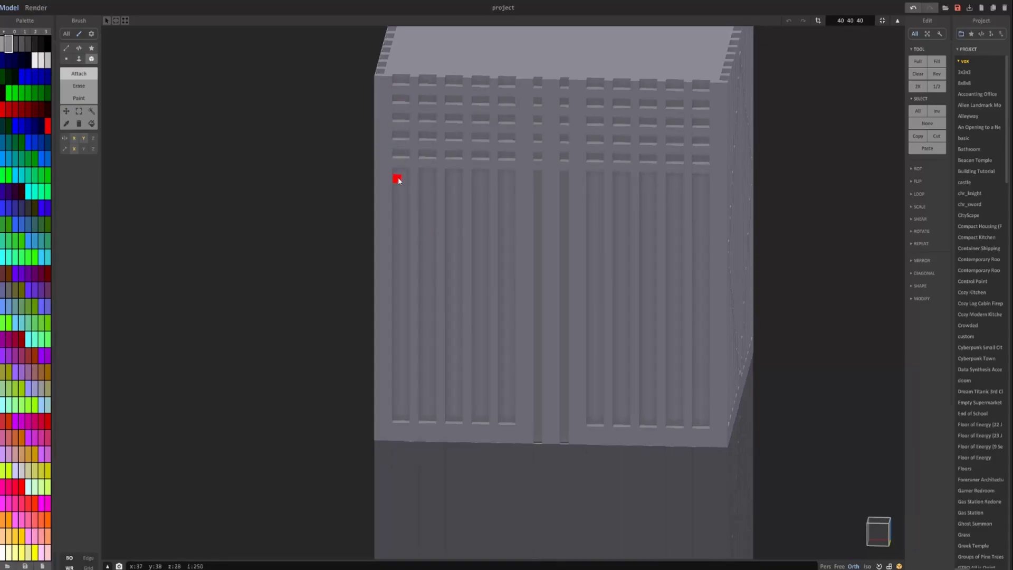
left_click(398, 175)
left_click(398, 193)
left_click(398, 212)
left_click(398, 231)
left_click(397, 257)
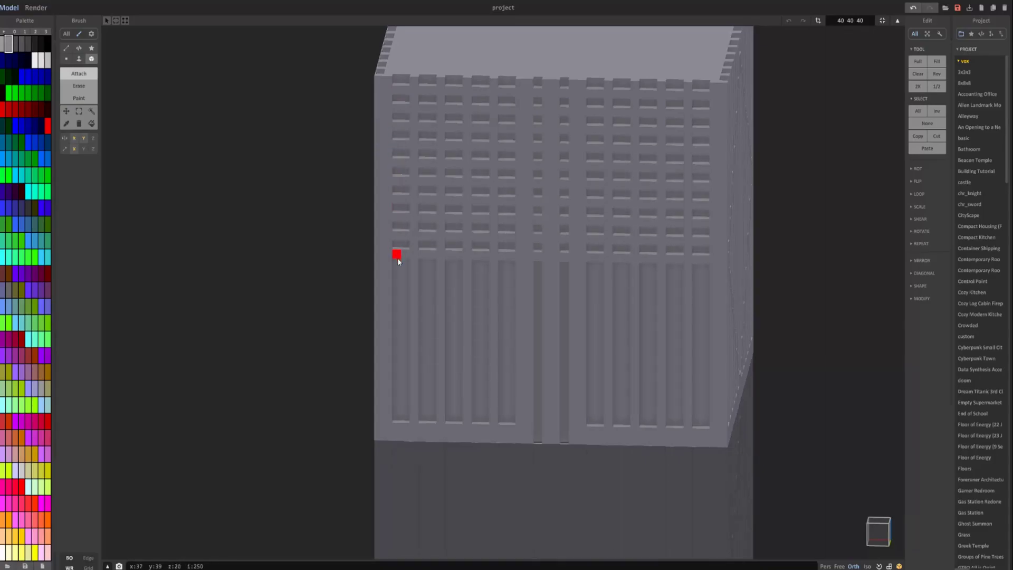
left_click(397, 281)
key("ctrl+z")
left_click(397, 275)
left_click(396, 294)
left_click(397, 301)
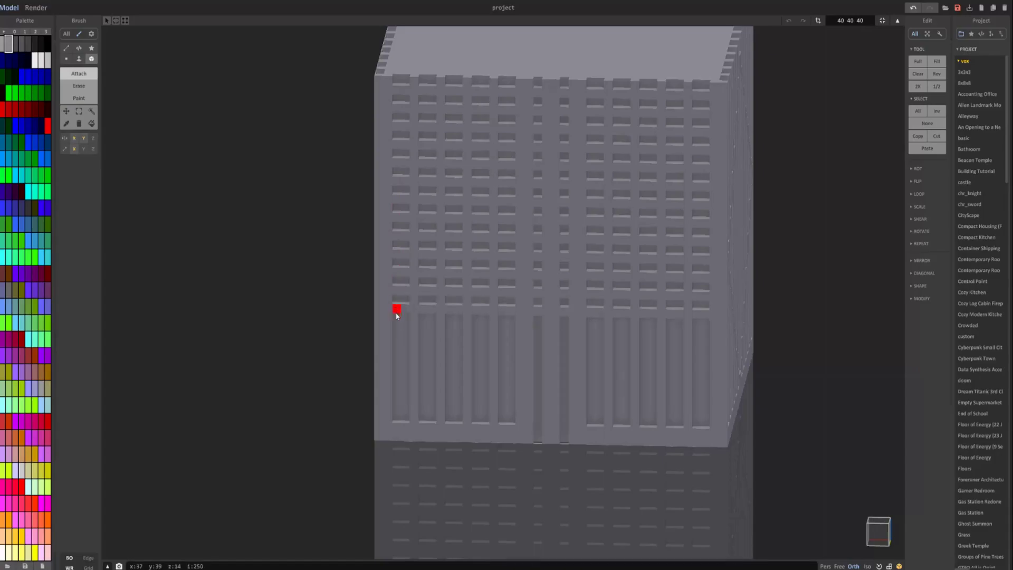
left_click(396, 319)
left_click(397, 338)
left_click(396, 356)
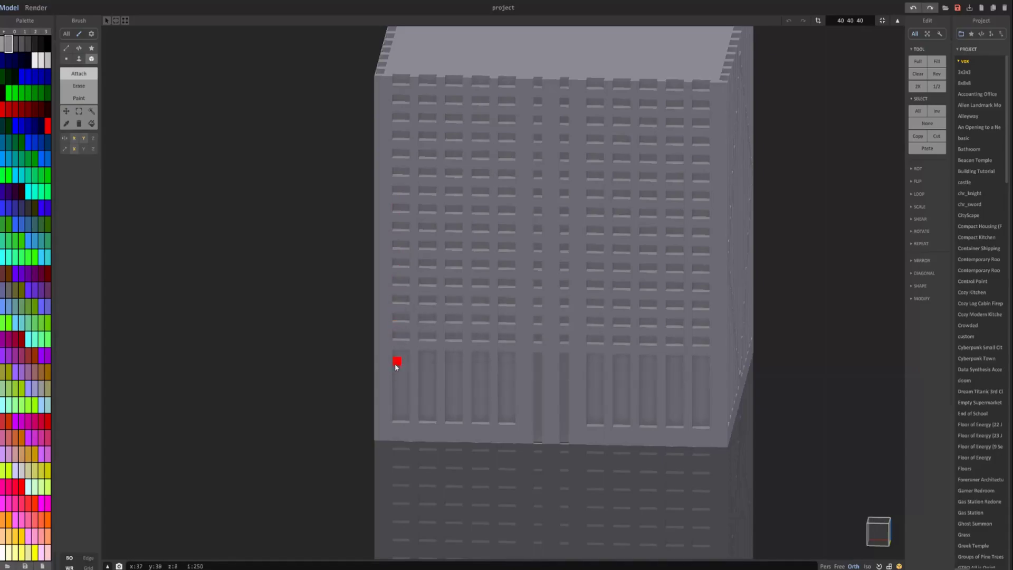
left_click(396, 375)
left_click(396, 394)
left_click(394, 416)
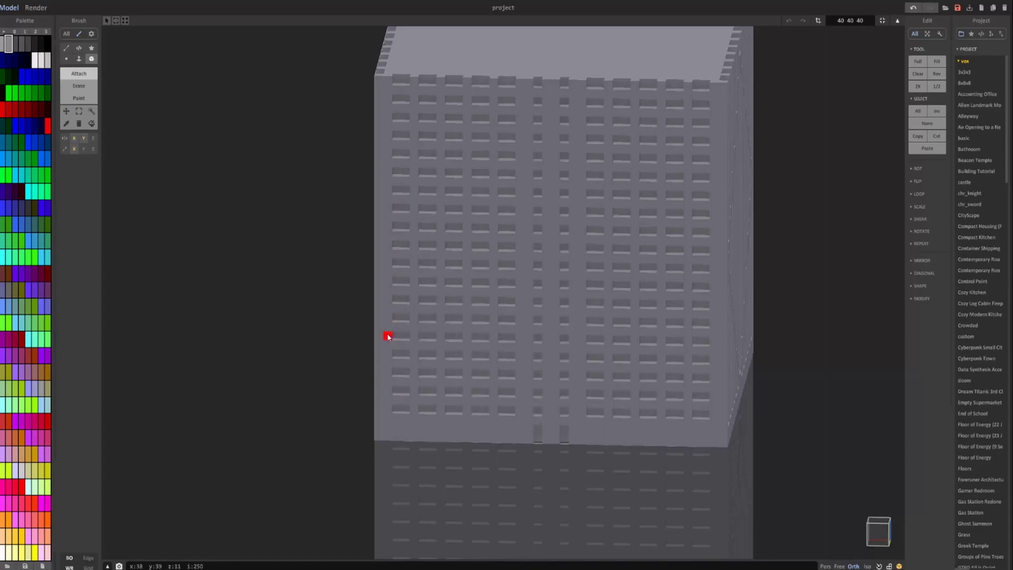
- Examine the stacked tower in the render preview from several sides, then return to modelling
scroll(387, 326, "down", 6)
right_click_drag(387, 324, 337, 296)
left_click(37, 8)
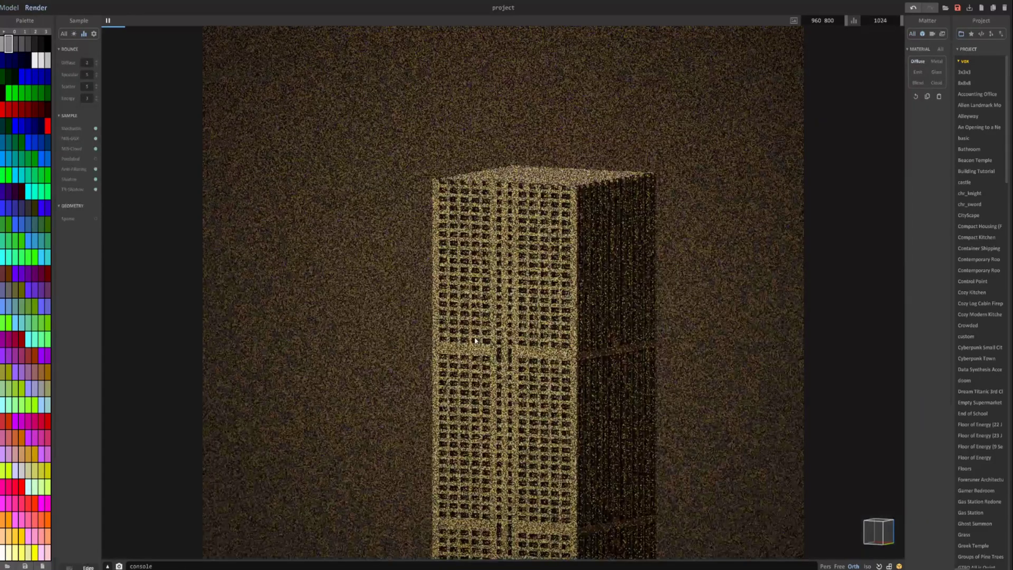
mouse_move(479, 339)
right_mouse_down()
mouse_move(452, 385)
mouse_move(436, 278)
mouse_move(469, 331)
right_mouse_up()
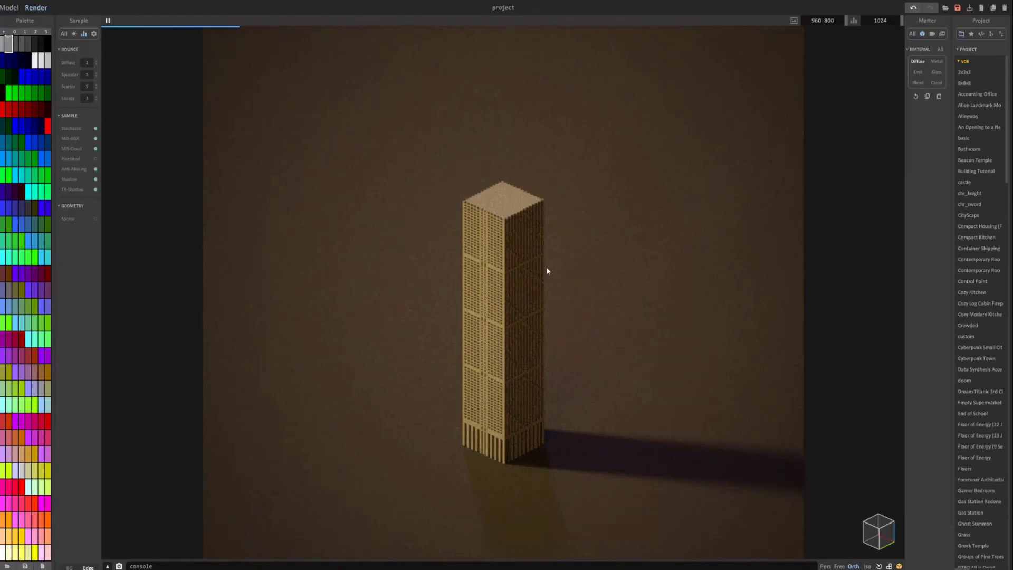
right_click_drag(545, 271, 393, 265)
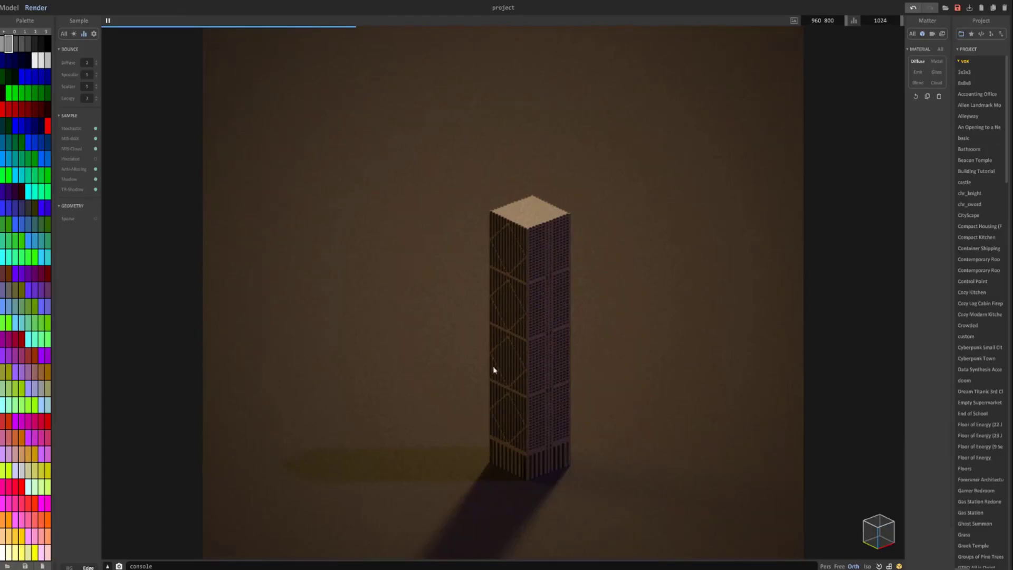
right_click_drag(508, 422, 407, 328)
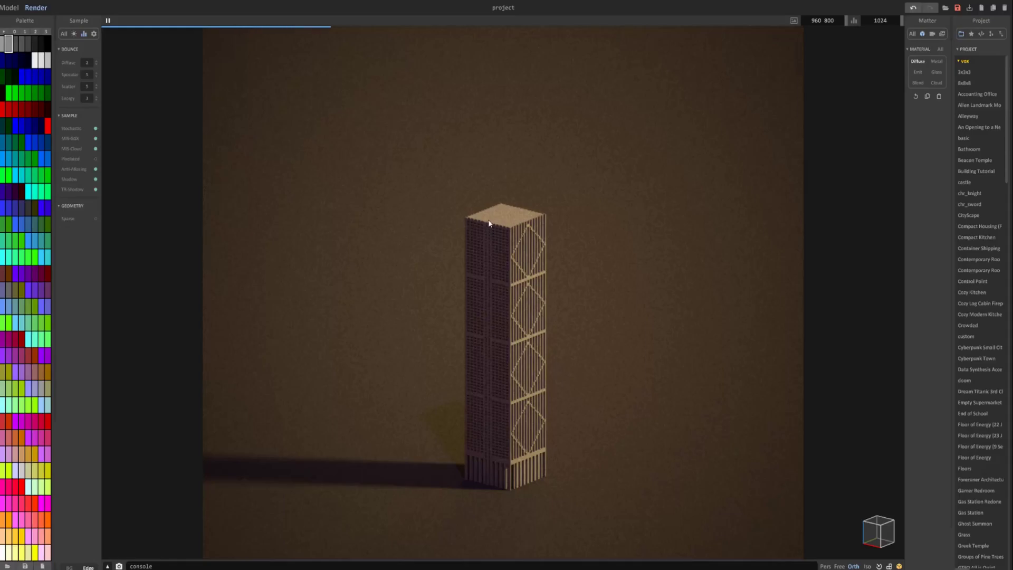
right_click_drag(489, 224, 484, 142)
left_click(6, 10)
- Add a new empty object and move it up onto the top of the tower
scroll(485, 232, "up", 3)
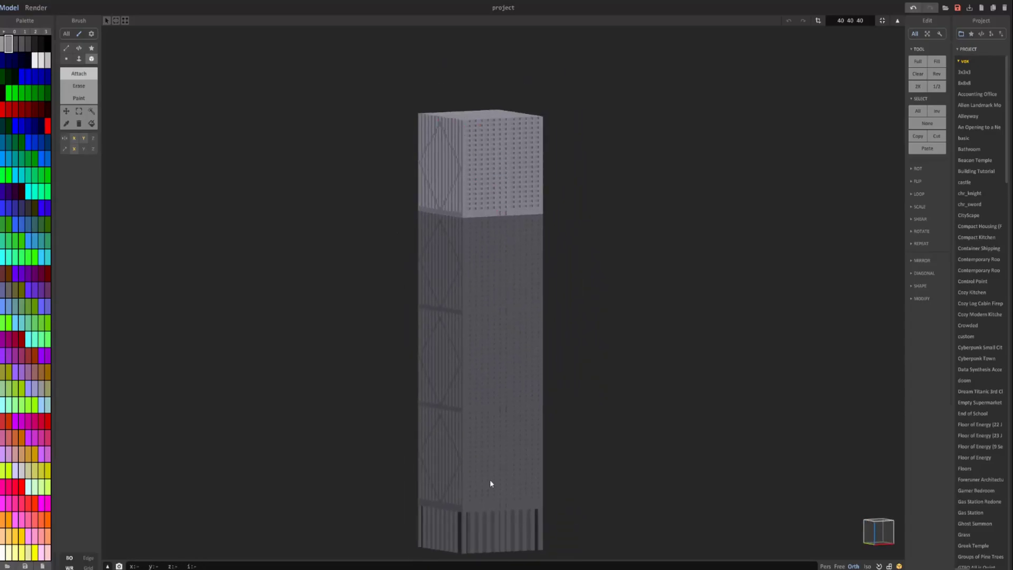
right_click_drag(490, 479, 473, 407)
key("Tab")
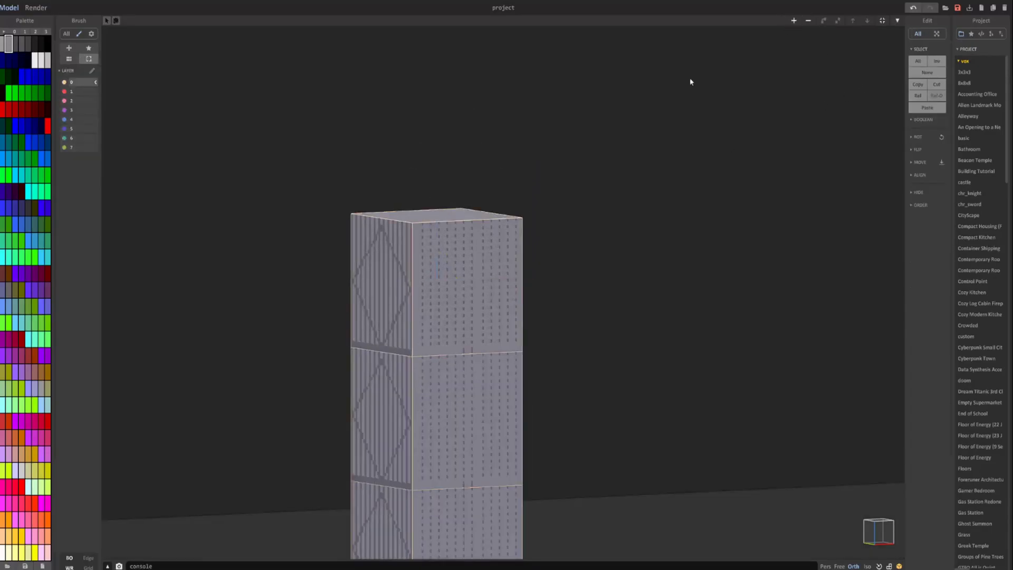
scroll(690, 80, "down", 5)
left_click_drag(467, 448, 508, 115)
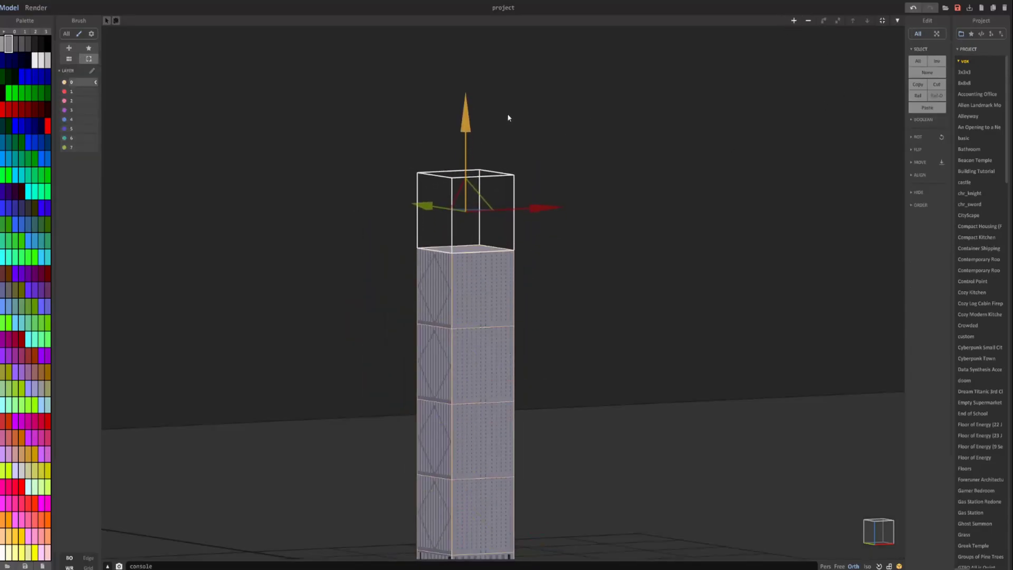
- Extrude a solid grey roof slab 10 layers high across the whole top of the tower
right_click_drag(551, 218, 530, 286)
scroll(530, 286, "up", 4)
key("Tab")
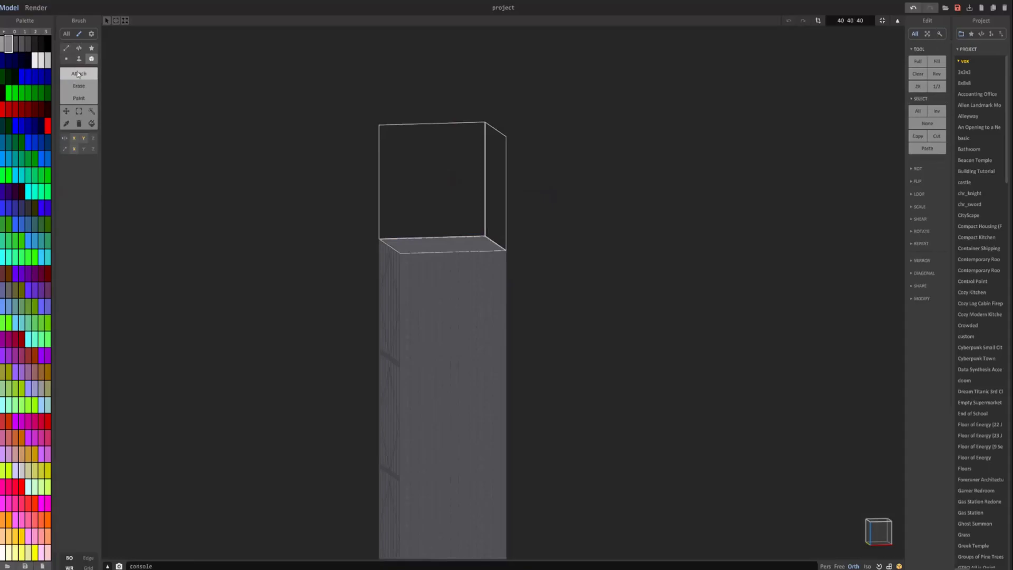
key("f")
left_click_drag(420, 254, 426, 233)
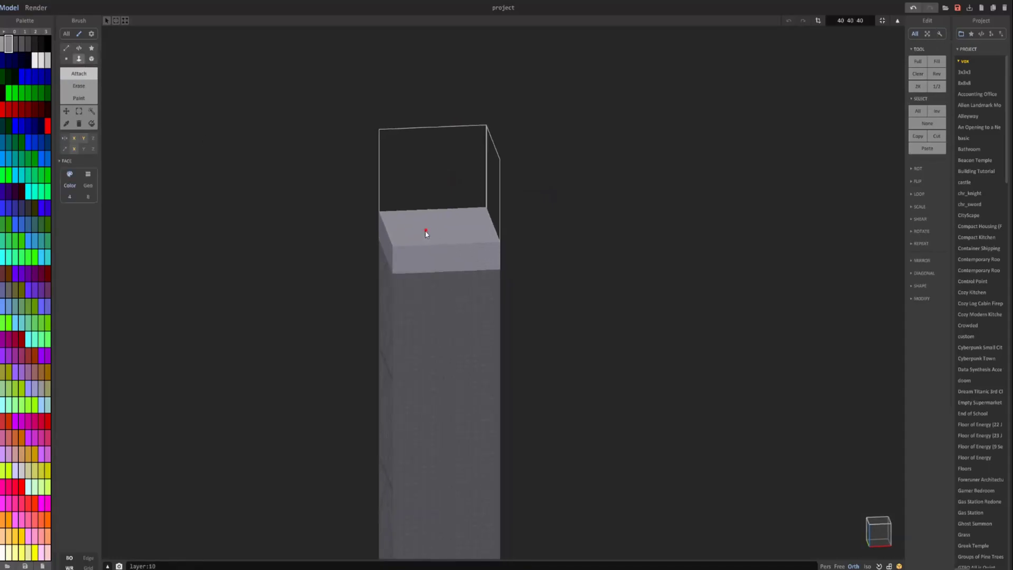
- Erase a recessed square in the roof slab with the Box and Face brushes, leaving a narrow border around it
left_click(92, 87)
left_click(91, 59)
scroll(338, 246, "up", 4)
right_click_drag(351, 187, 318, 292)
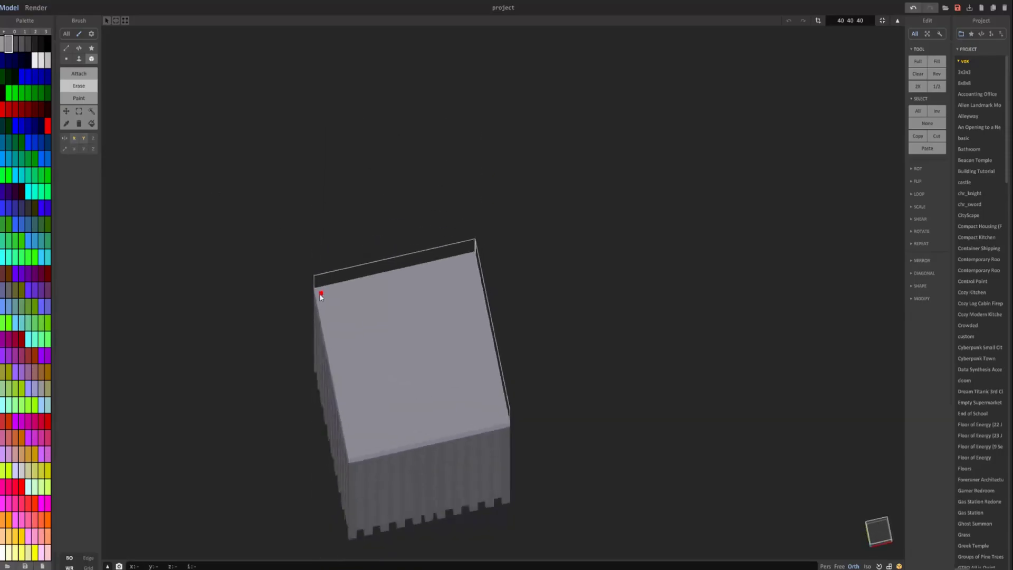
scroll(326, 295, "up", 3)
scroll(262, 264, "up", 1)
middle_click_drag(263, 264, 260, 228)
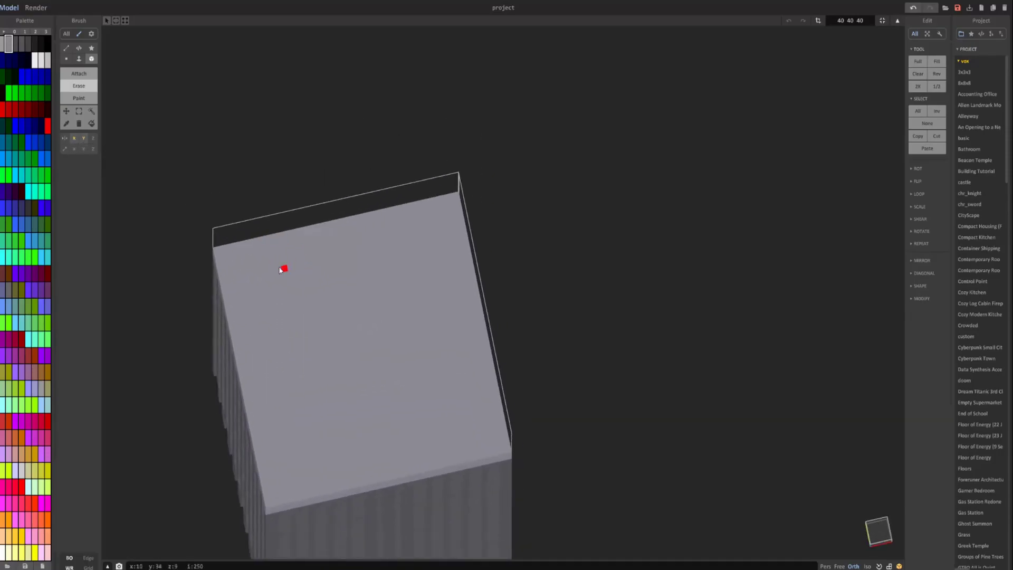
left_click(232, 260)
left_click(78, 58)
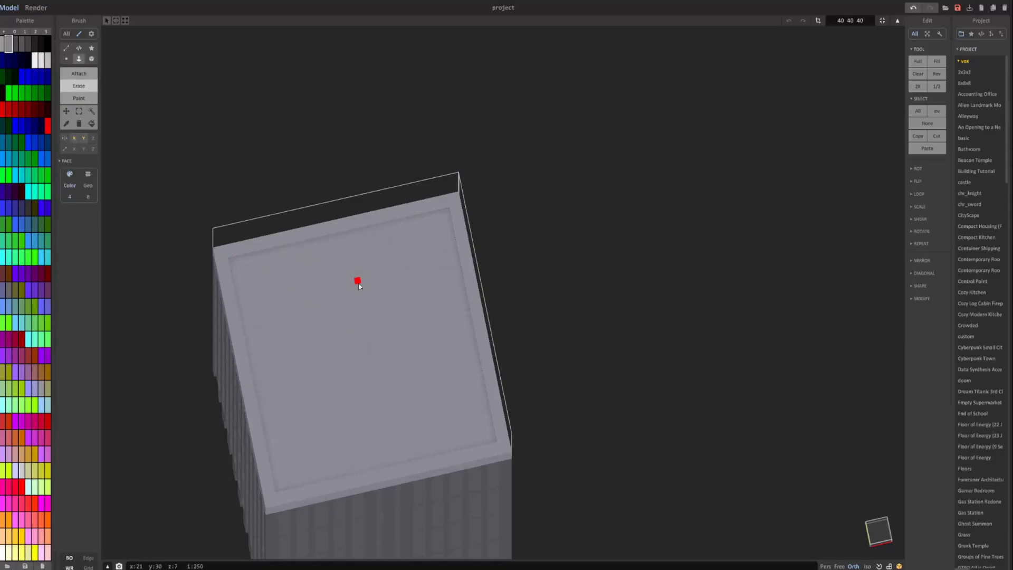
- Attach a narrow stepped ledge around the inside edge of the roof recess
left_click(91, 59)
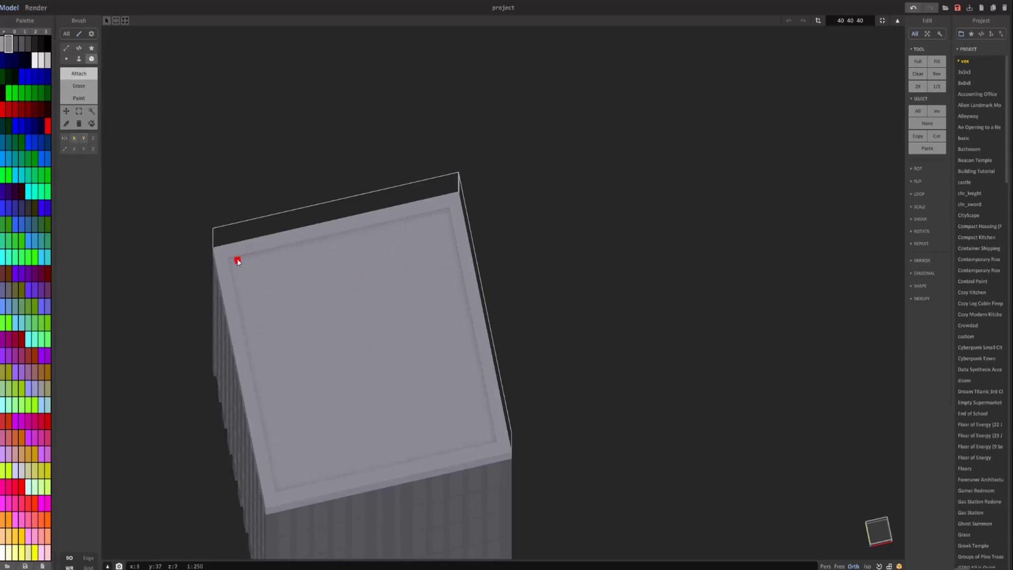
right_click_drag(267, 442, 226, 293)
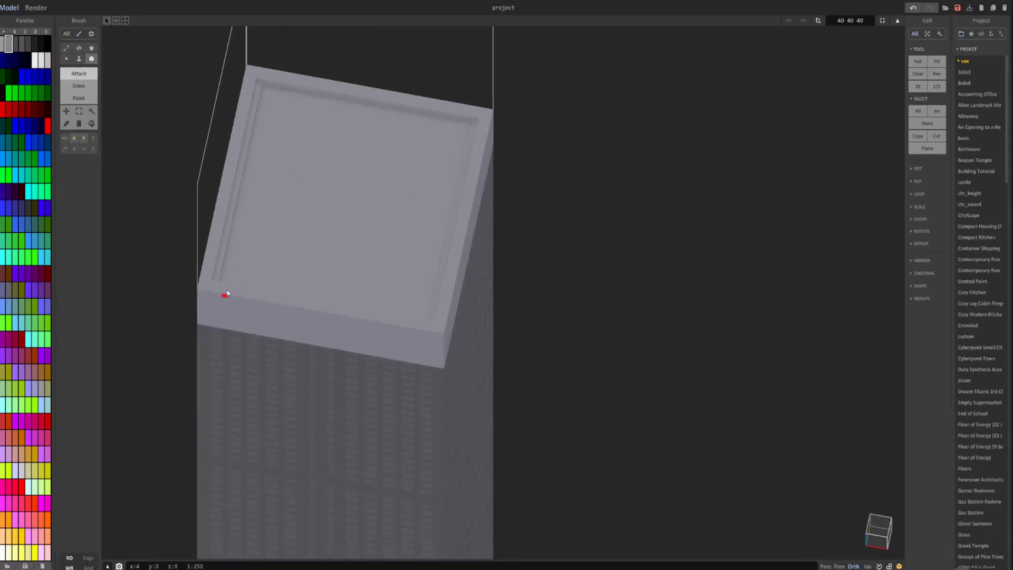
scroll(254, 210, "up", 2)
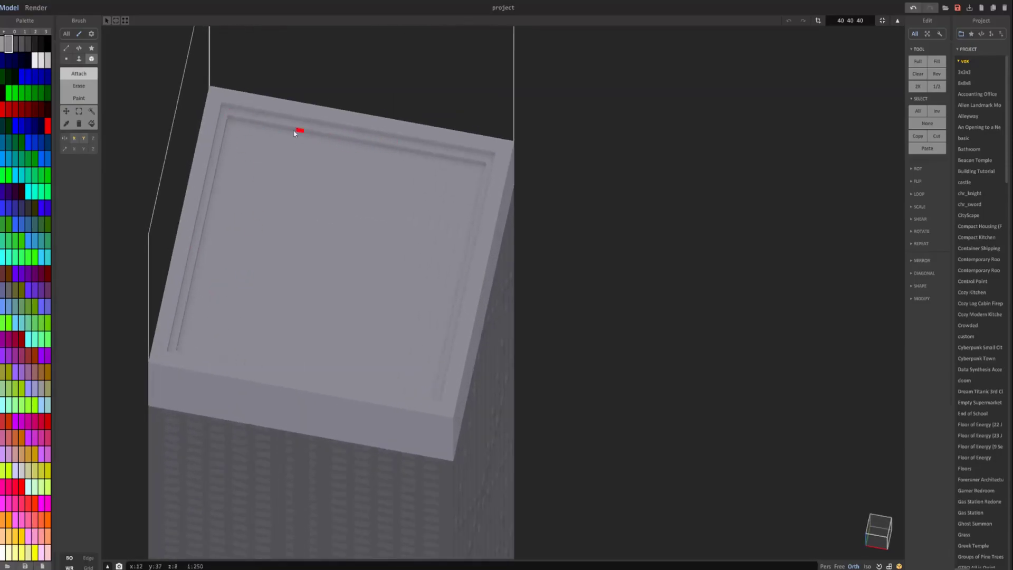
- Attach mirrored raised square pads on the recessed roof floor, forming two rows of three
scroll(291, 172, "down", 2)
right_click_drag(347, 172, 463, 221)
left_click_drag(469, 232, 458, 242)
right_click_drag(459, 242, 430, 285)
scroll(431, 286, "up", 2)
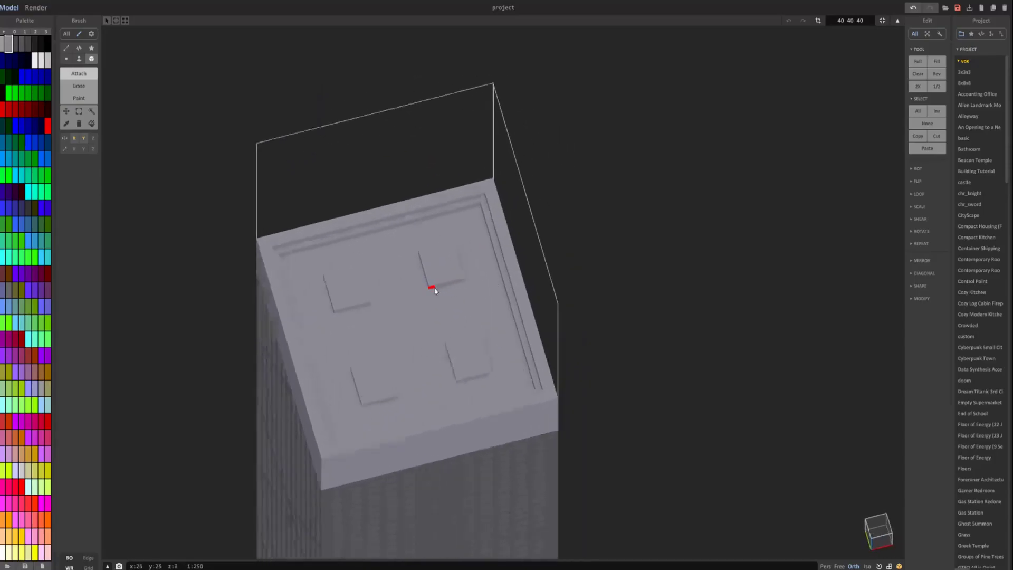
left_click_drag(350, 256, 391, 292)
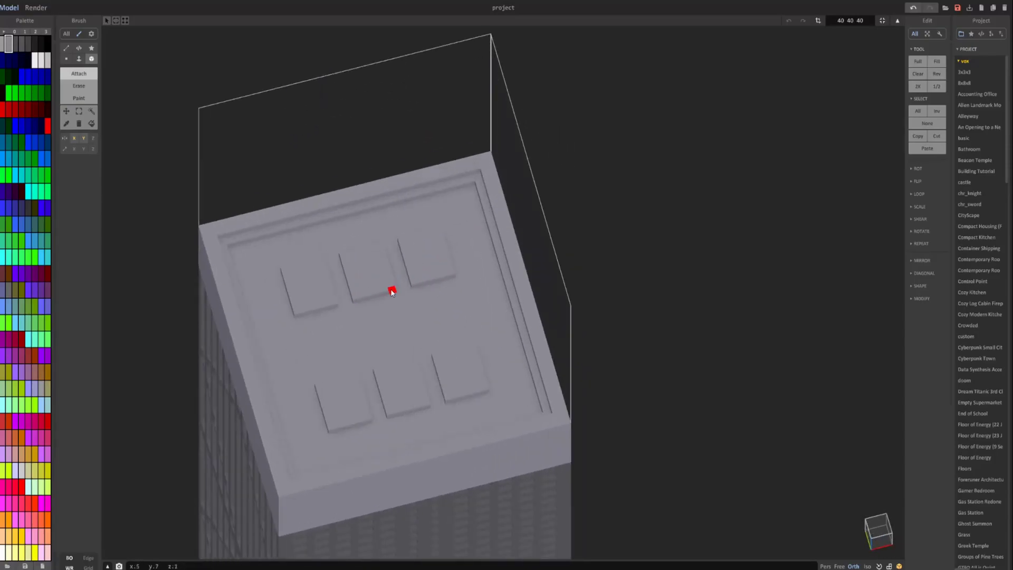
- Attach three long narrow blocks on the roof, each spanning a pair of opposite pads, undoing the misplaced attempt
left_click_drag(362, 324, 397, 341)
key("ctrl+z")
left_click(421, 255)
left_click_drag(422, 256, 457, 323)
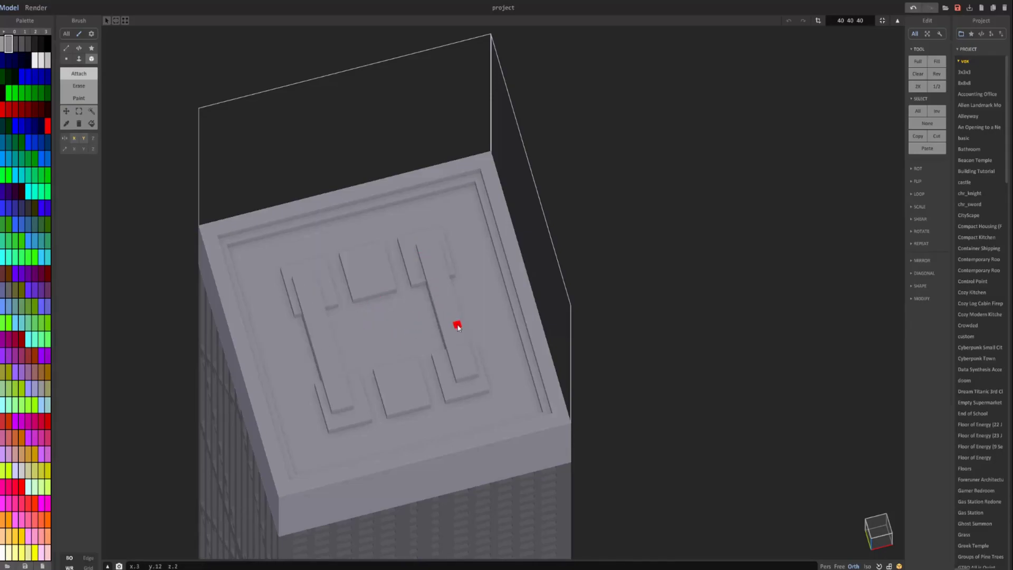
left_click_drag(360, 269, 402, 350)
right_click_drag(402, 350, 325, 388)
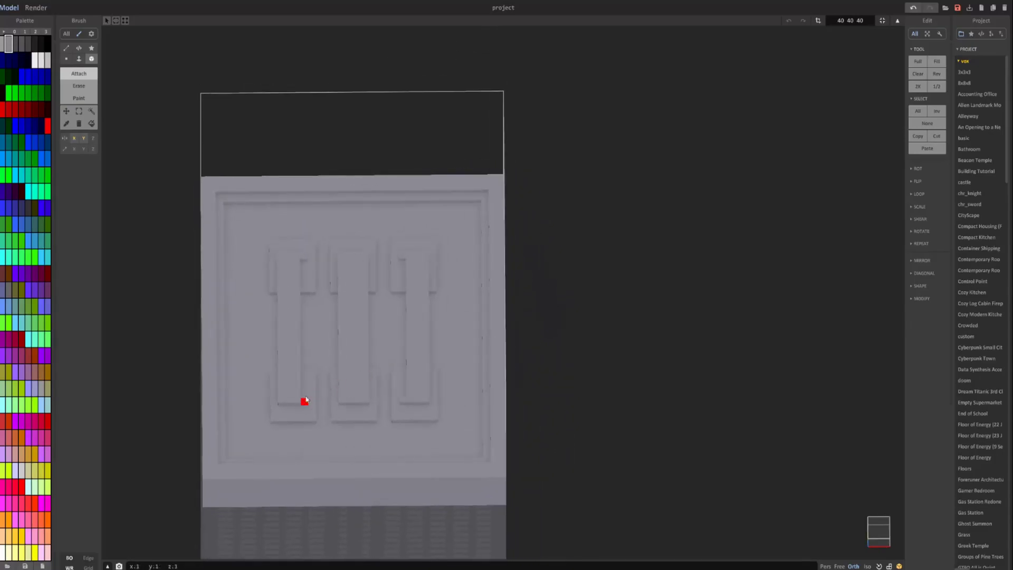
- Raise the three long roof blocks with the Face brush and fit the roof object's volume to 40 x 40 x 11
mouse_move(310, 289)
right_mouse_down()
mouse_move(339, 244)
mouse_move(406, 248)
mouse_move(444, 206)
mouse_move(434, 252)
mouse_move(352, 268)
right_mouse_up()
left_click(79, 59)
left_click(458, 257)
left_click(394, 255)
scroll(444, 208, "down", 1)
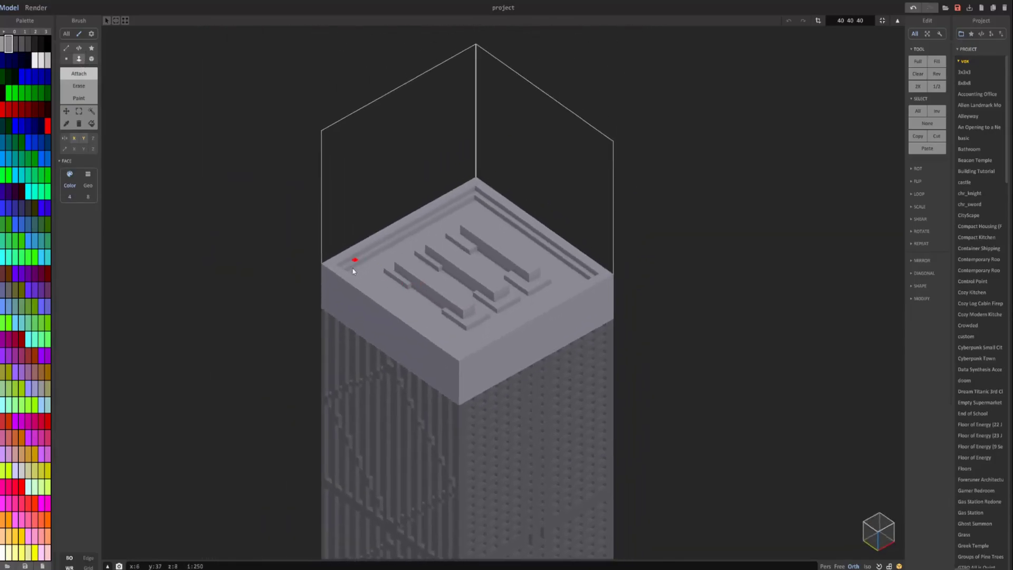
scroll(554, 121, "up", 2)
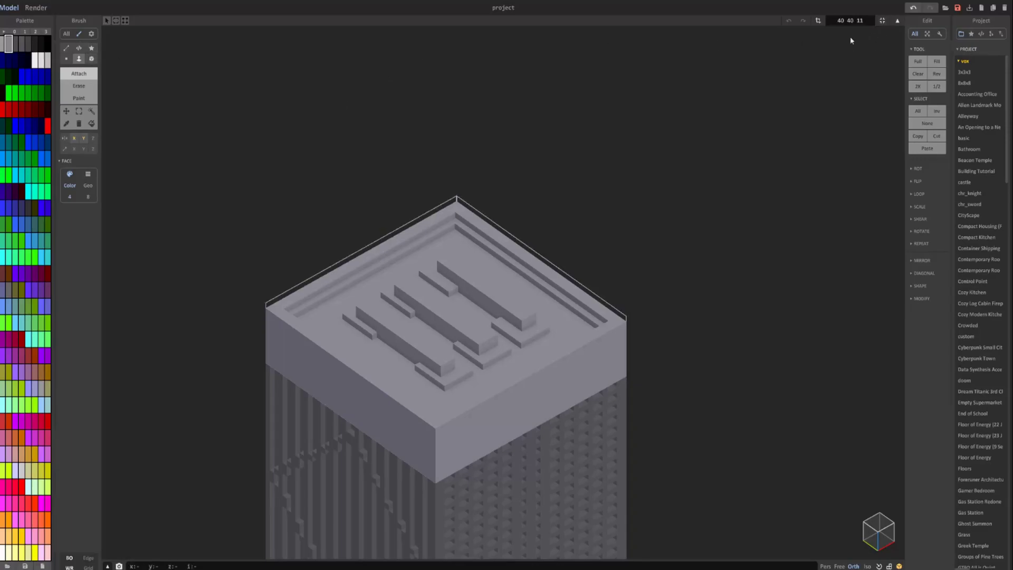
left_click(817, 20)
- Add another empty object and move it up onto the finished roof
scroll(455, 243, "down", 3)
right_click_drag(456, 240, 455, 211)
scroll(459, 238, "down", 4)
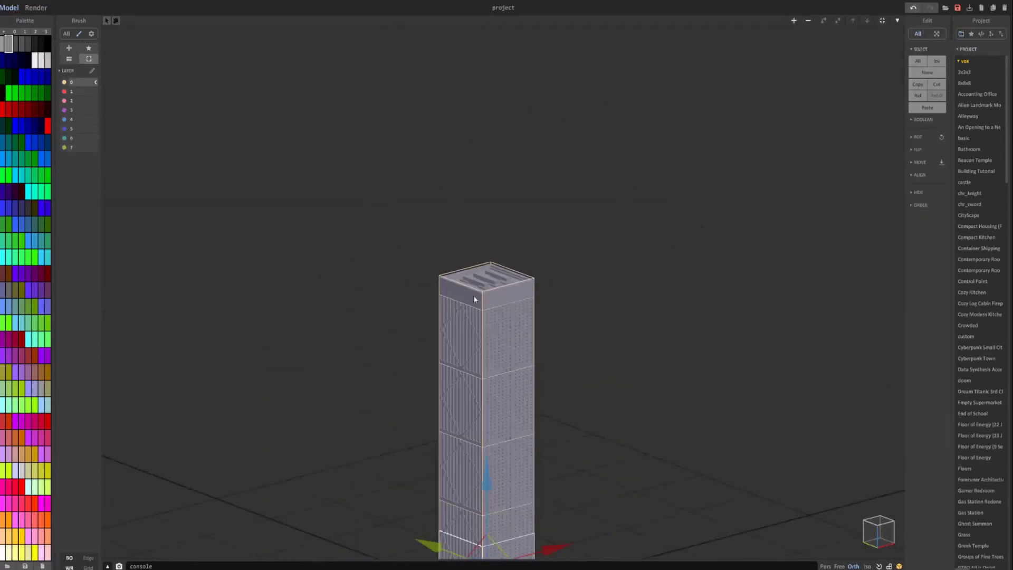
left_click_drag(488, 460, 514, 177)
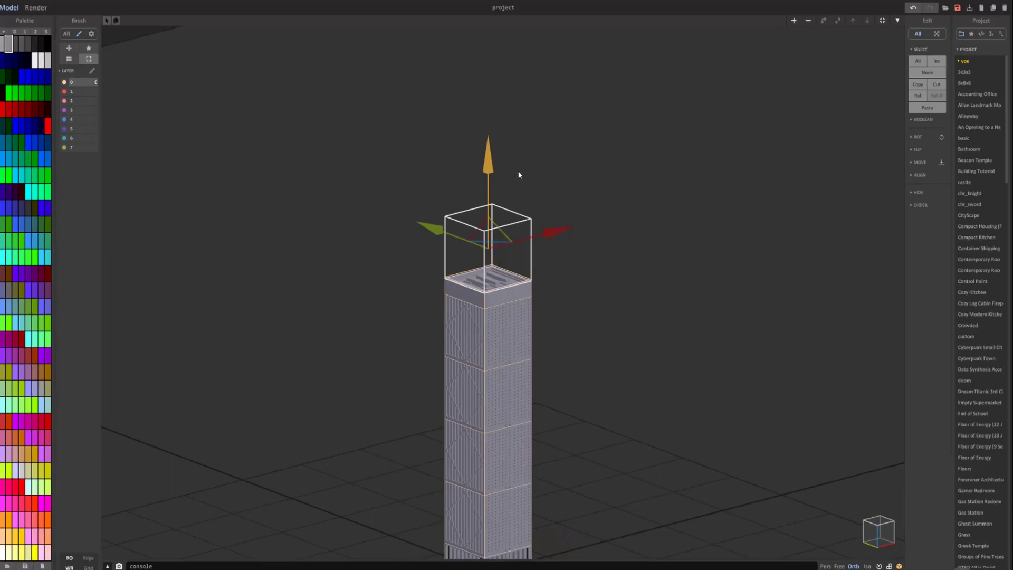
- Attach four mirrored base voxels above the roof and extrude them into thin antennas 33 voxels tall
key("Tab")
left_click(91, 58)
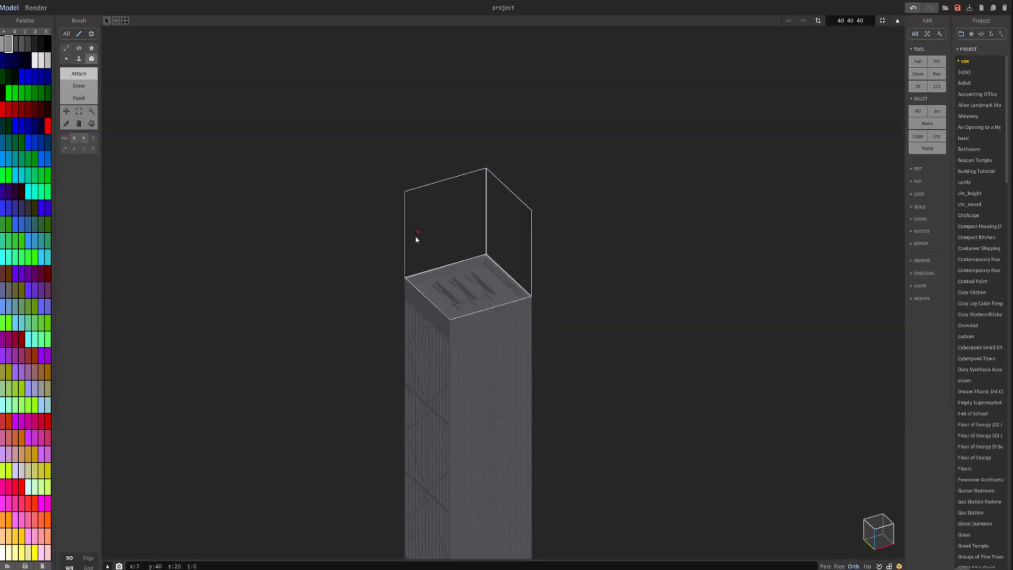
scroll(443, 284, "up", 3)
right_click_drag(457, 306, 430, 363)
scroll(430, 363, "up", 2)
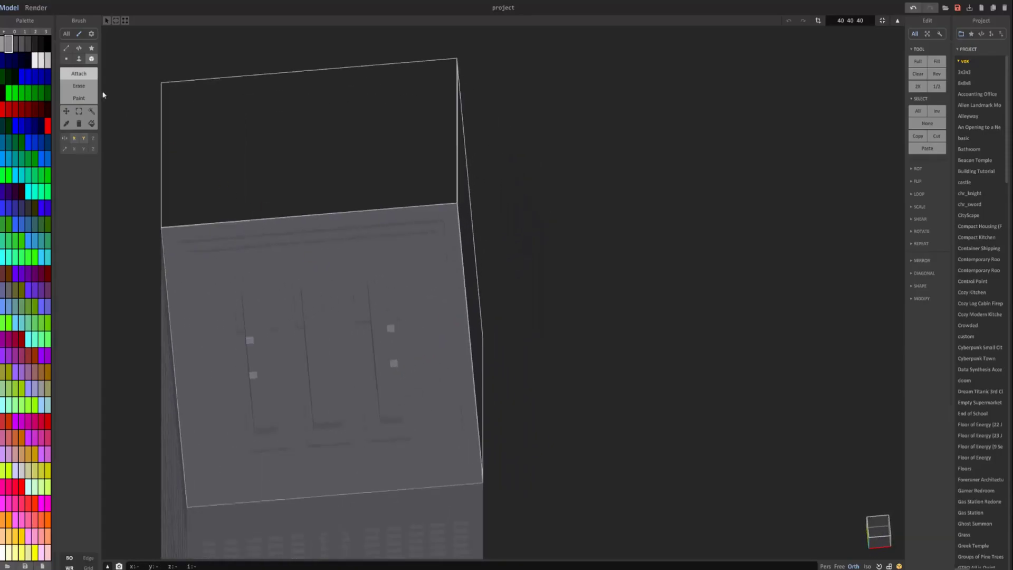
left_click(79, 58)
right_click_drag(432, 295, 468, 278)
left_click_drag(469, 278, 452, 72)
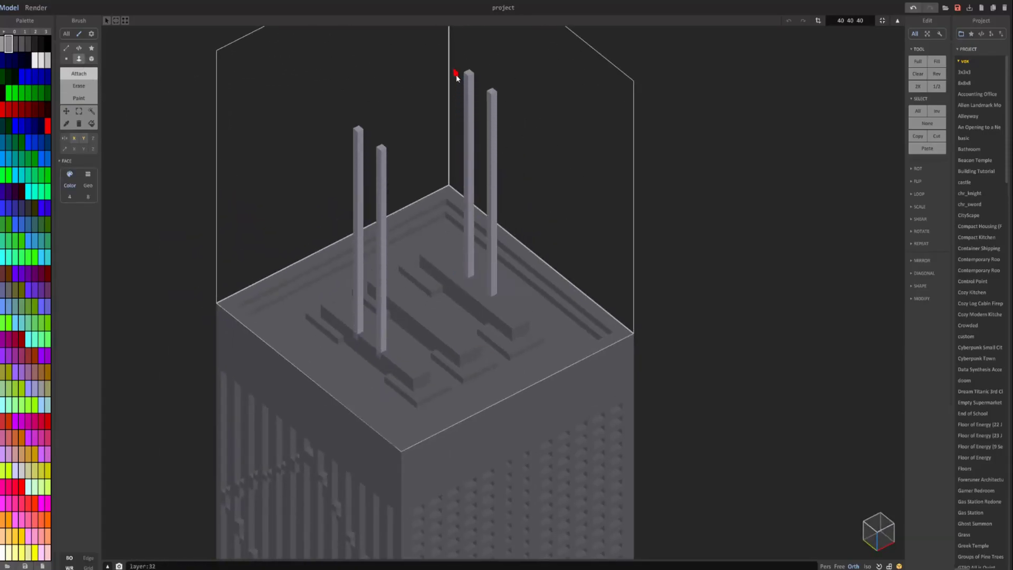
- Paint the tips of the four antennas red and fit the antenna object's volume to its voxels
left_click(5, 110)
left_click(79, 98)
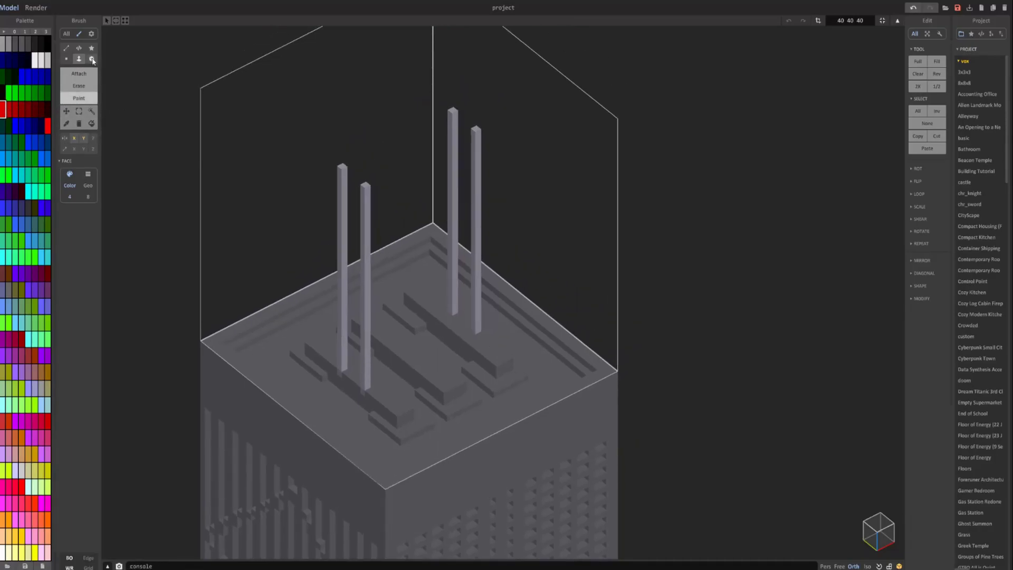
left_click(91, 59)
left_click(367, 188)
scroll(464, 208, "down", 6)
right_click_drag(469, 220, 486, 201)
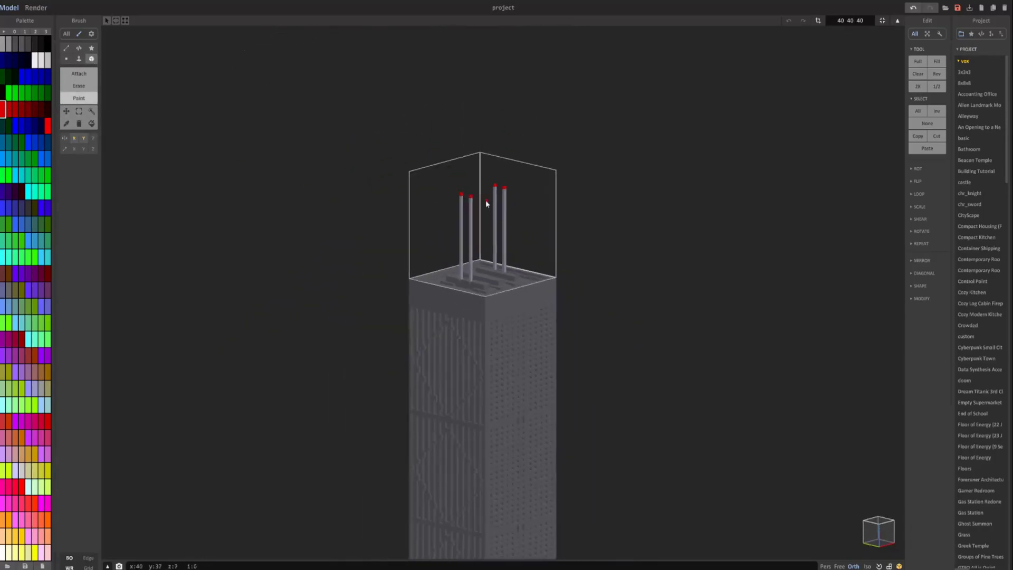
left_click(881, 20)
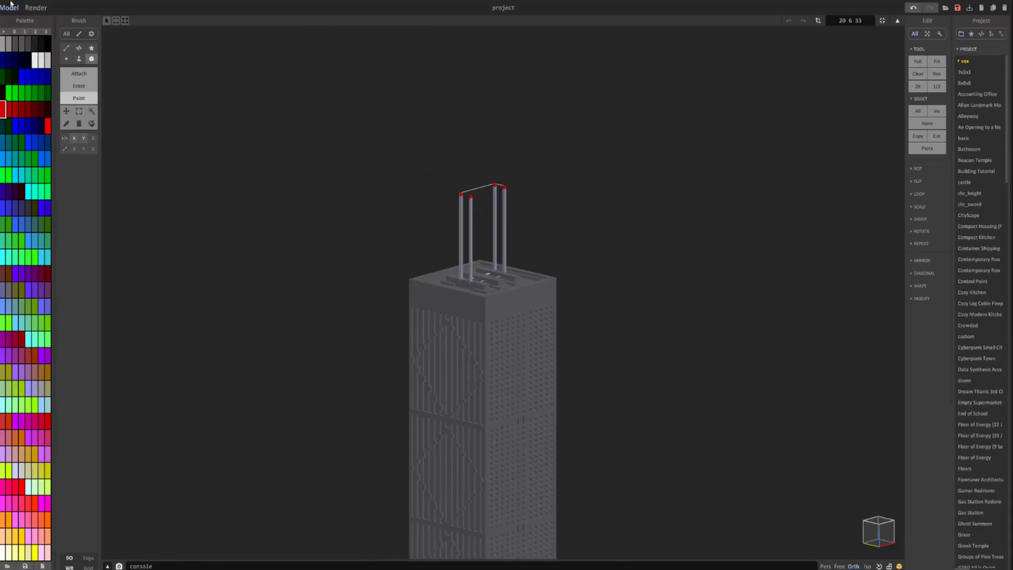
- Examine the tower with its roof and antennas in the render preview
left_click(36, 7)
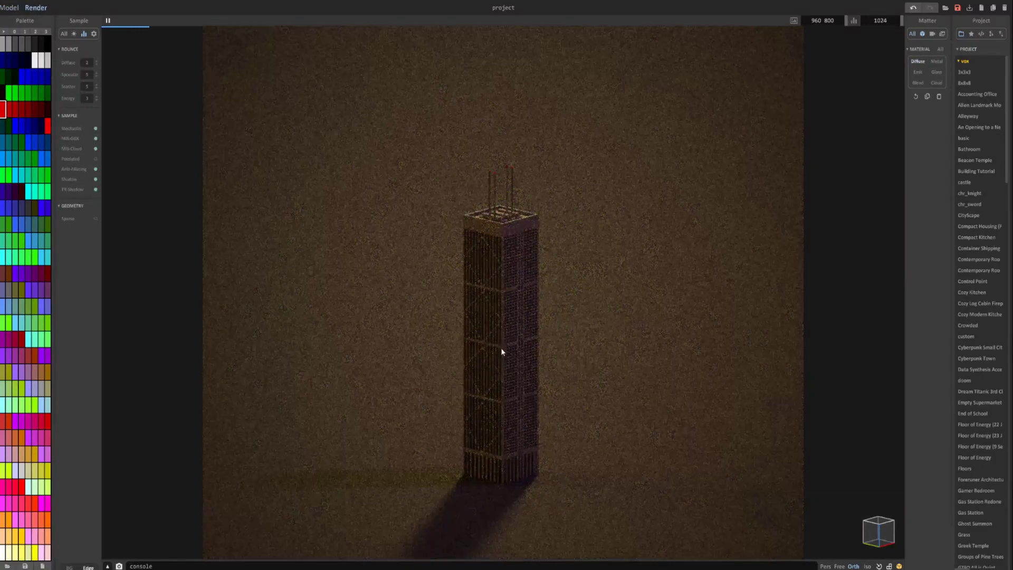
right_click_drag(513, 328, 510, 361)
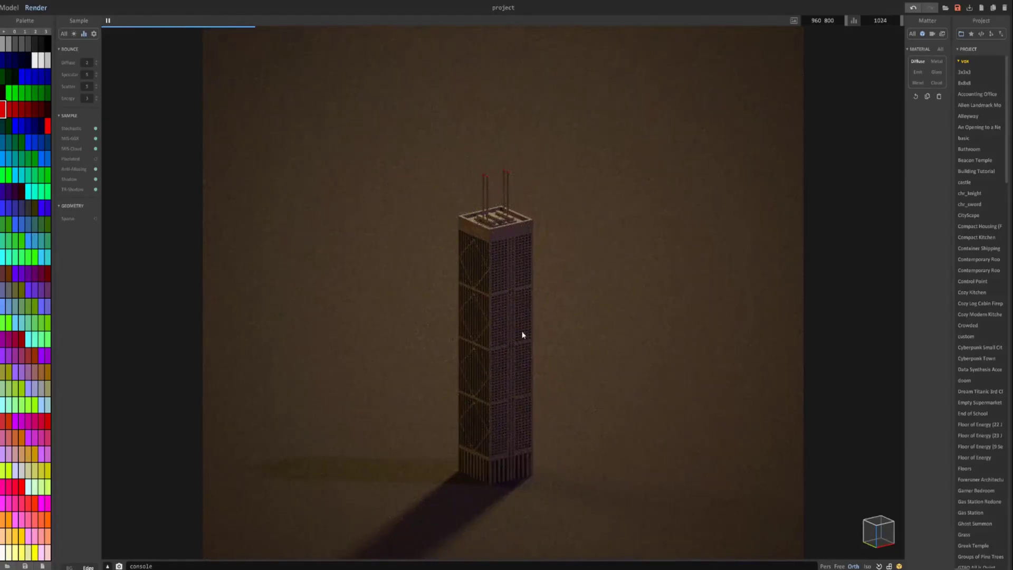
scroll(522, 334, "up", 5)
left_click(11, 8)
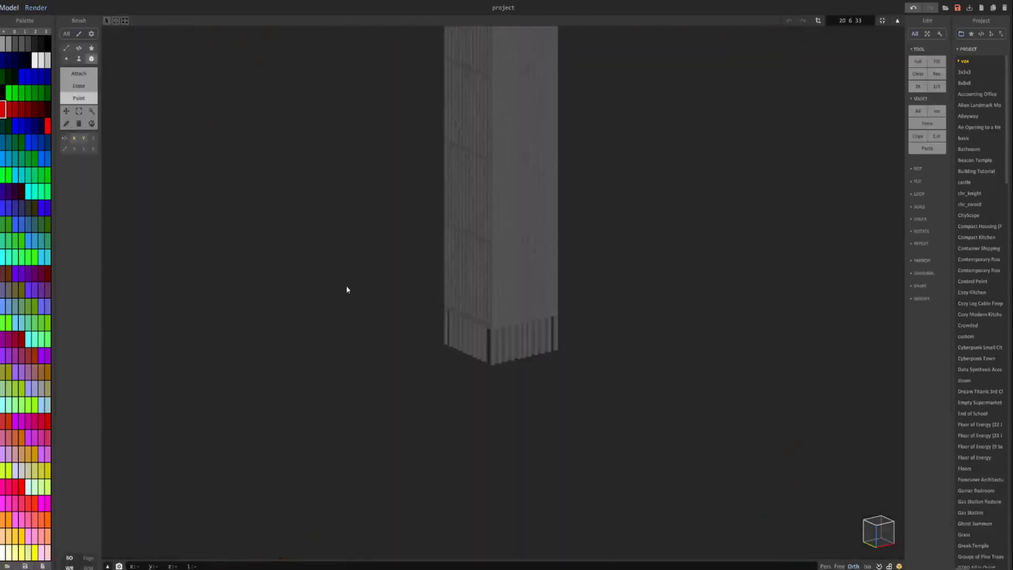
- Open the tower's base section for editing and attach a grey strip along the lower edge of its side below the diamond pattern
scroll(454, 343, "up", 2)
right_click_drag(462, 355, 492, 361)
key("Tab")
left_click(481, 359)
key("Tab")
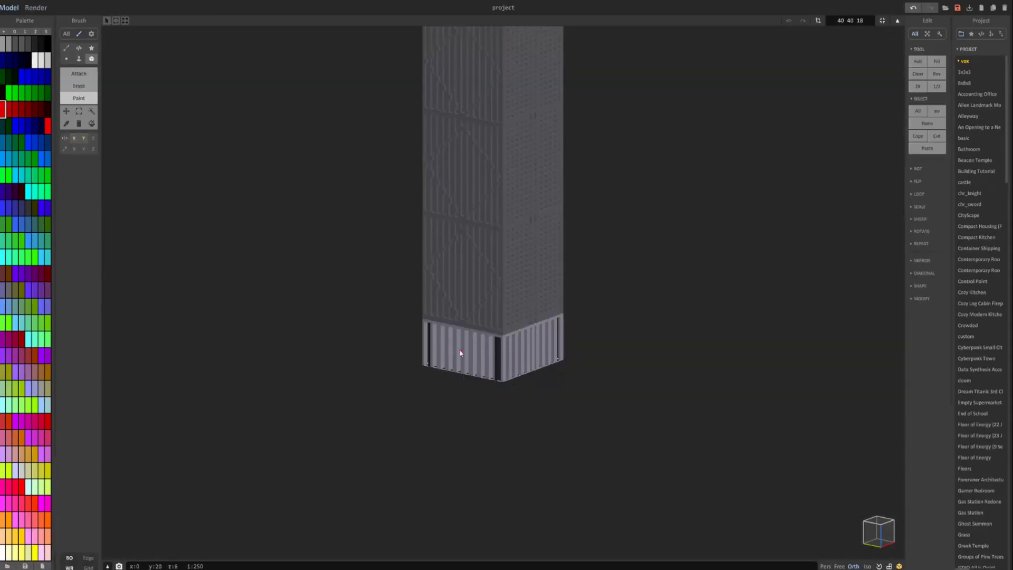
left_click(88, 69)
middle_click_drag(360, 322, 367, 238)
right_click_drag(367, 237, 376, 267)
scroll(376, 267, "up", 4)
left_click(384, 234, "alt")
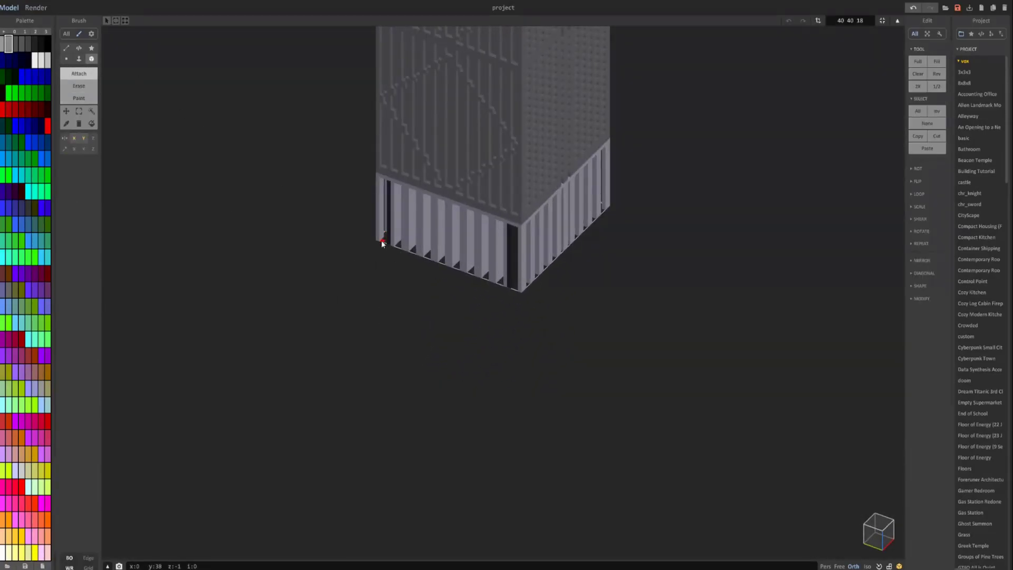
left_click_drag(382, 243, 514, 284)
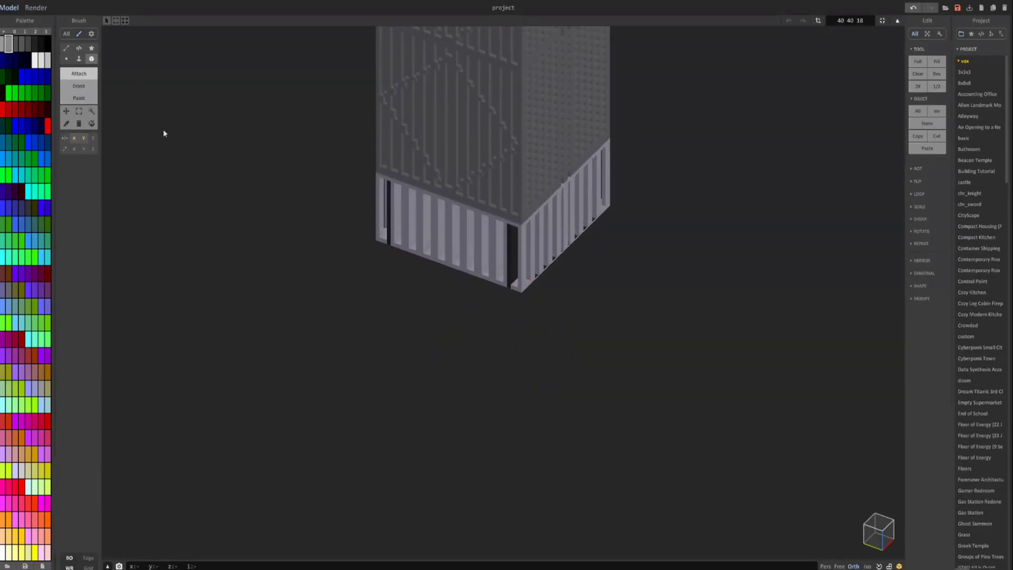
- Undo the strip on the base section's lower edge and try attaching to its grooved side with the Face brush
key("ctrl+z")
left_click(80, 59)
right_click_drag(422, 282, 456, 317)
scroll(457, 316, "up", 3)
left_click(452, 259)
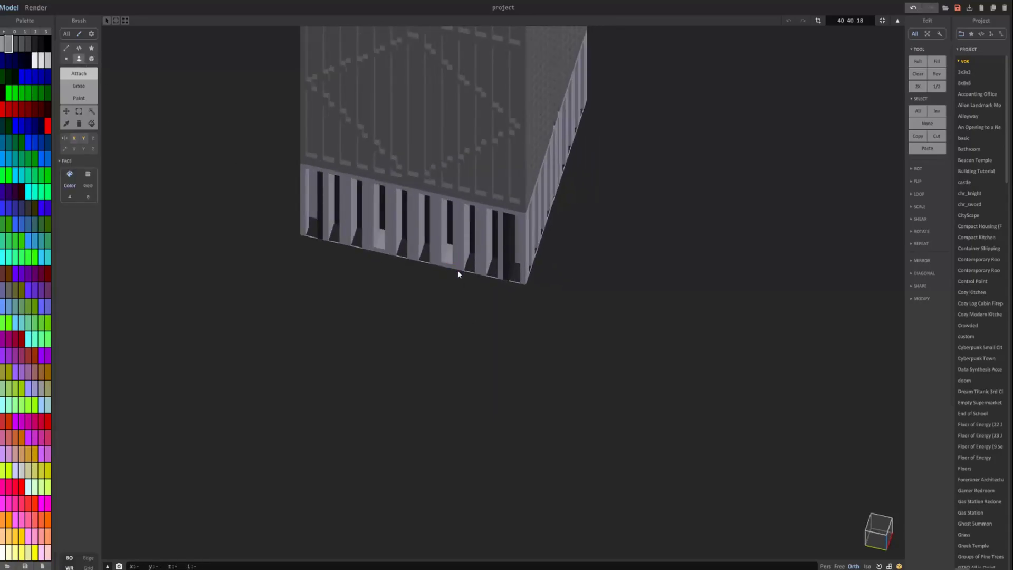
right_click_drag(457, 270, 425, 267)
key("ctrl+z")
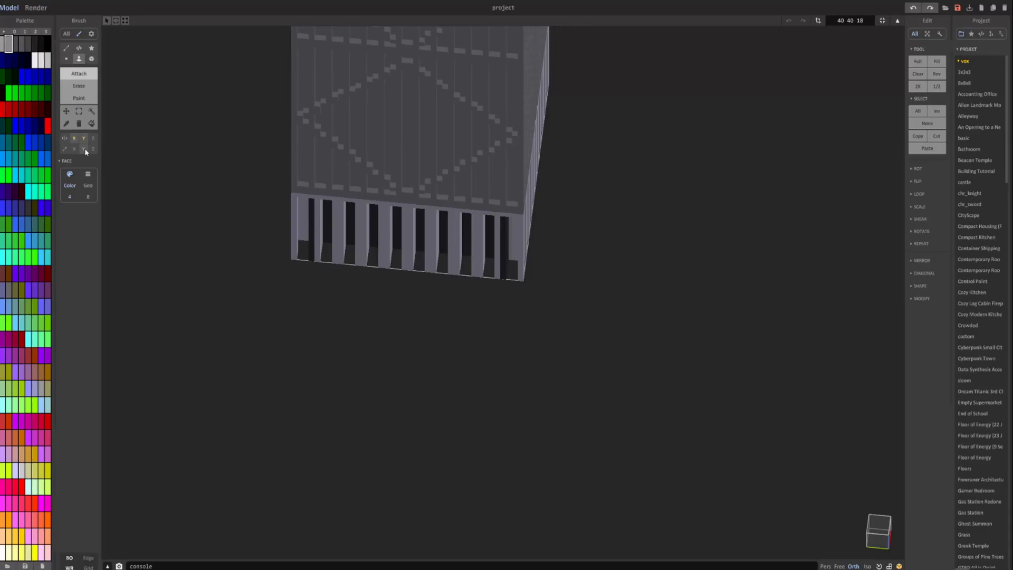
- Attach voxels along the lower edge of the base's grooved side with X and Y axis modes on, and preview the tower render
left_click(85, 149)
left_click(75, 149)
left_click(370, 261)
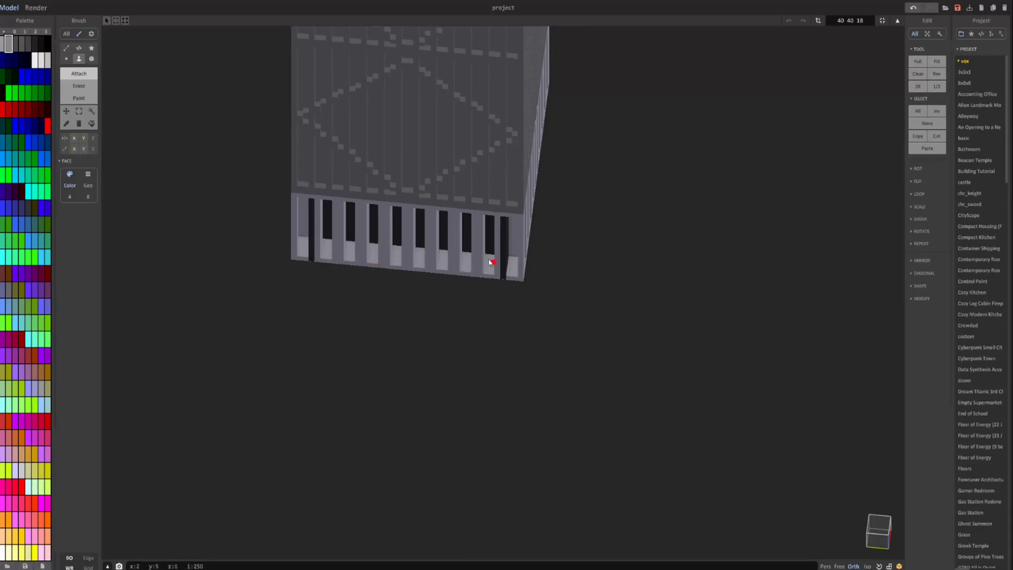
right_click_drag(490, 262, 500, 252)
right_click_drag(674, 238, 457, 382)
scroll(404, 351, "down", 10)
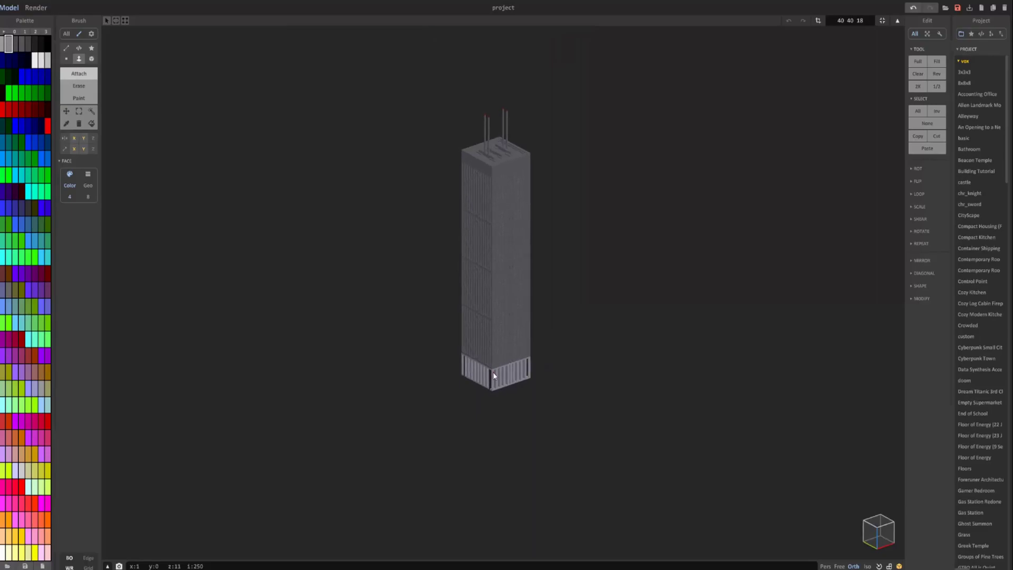
scroll(496, 372, "up", 5)
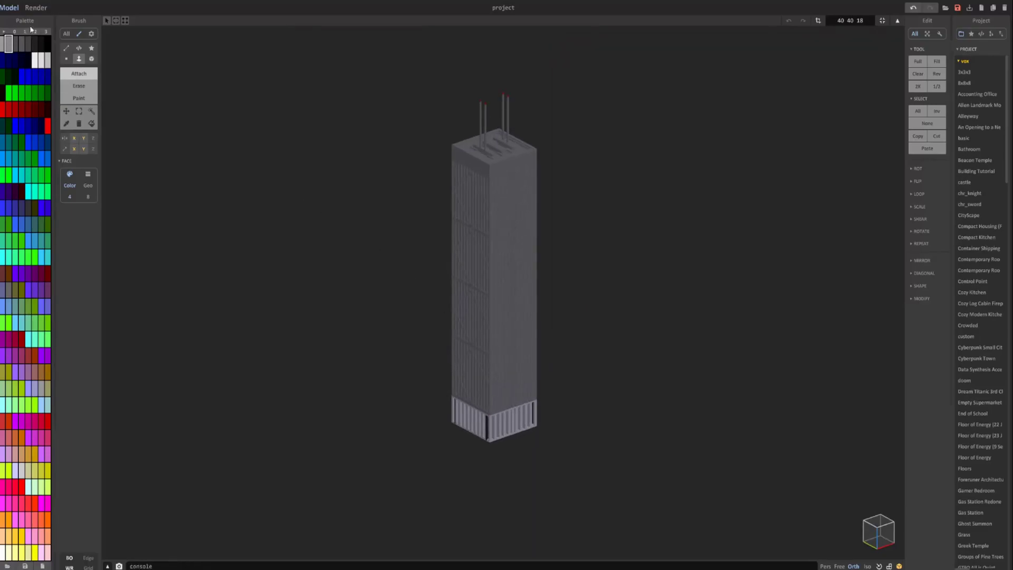
left_click(38, 9)
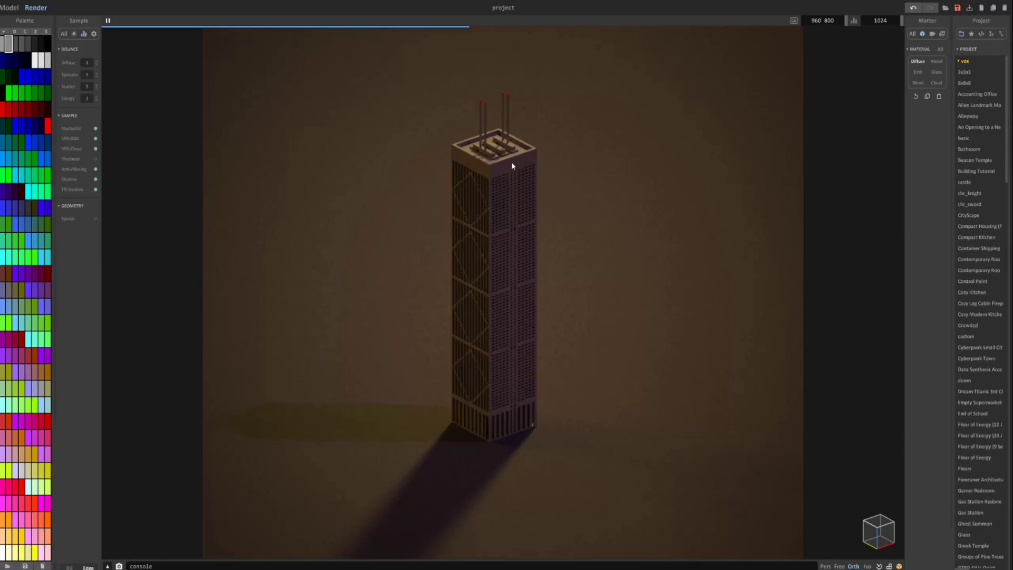
scroll(511, 164, "up", 3)
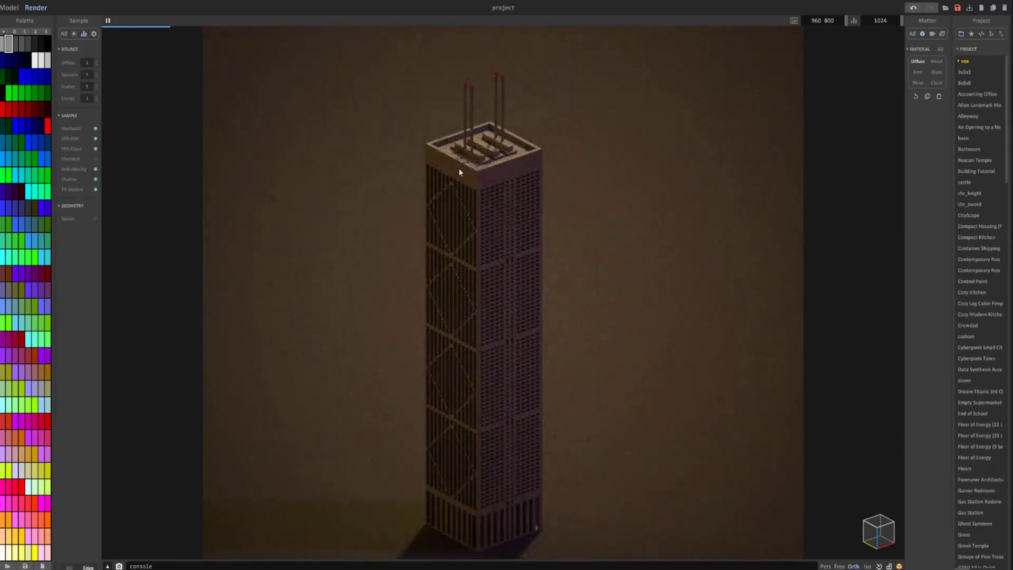
- Erase two horizontal grooves around the walls of the roof section with the Box brush in axis mode
left_click(9, 7)
scroll(464, 224, "up", 5)
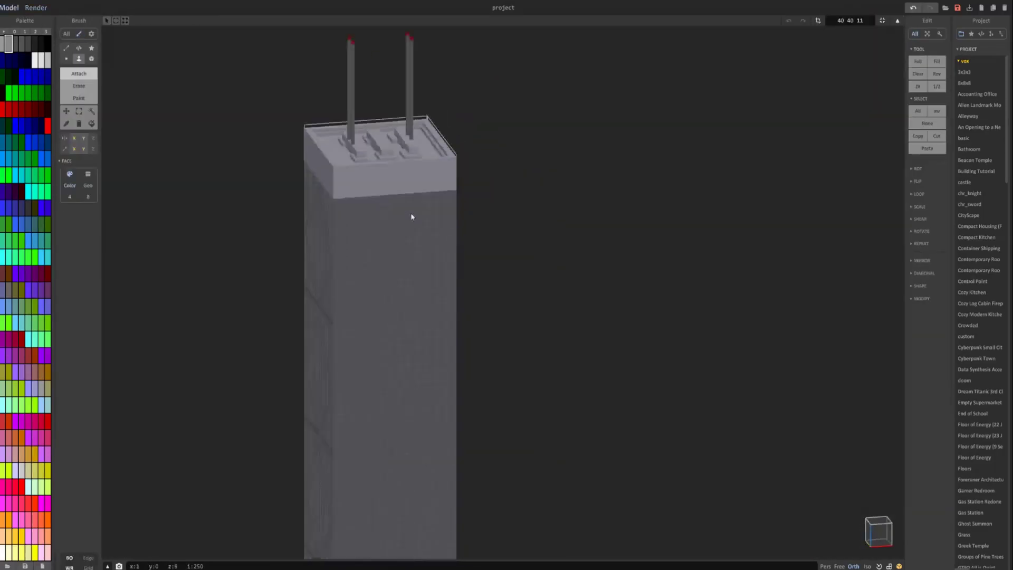
left_click(92, 59)
left_click(83, 86)
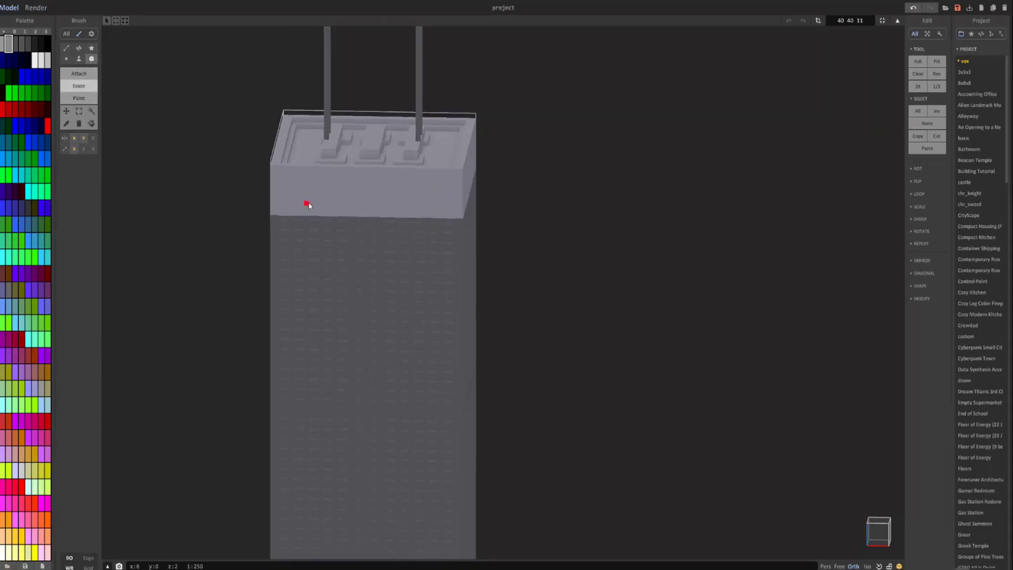
scroll(343, 234, "up", 3)
right_click_drag(307, 205, 341, 211)
left_click(85, 149)
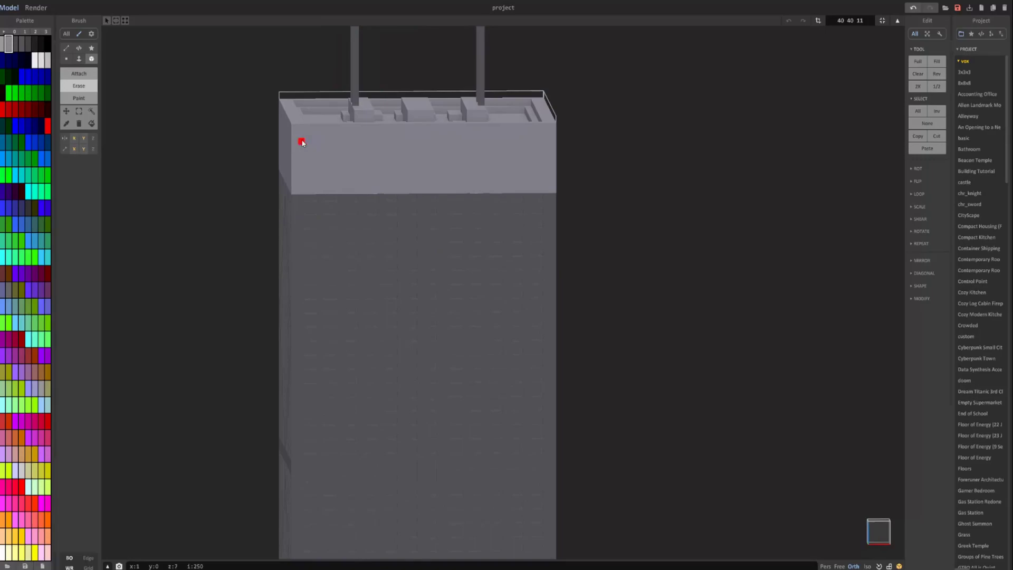
left_click(302, 139)
mouse_move(308, 148)
right_mouse_down()
mouse_move(403, 156)
mouse_move(380, 169)
right_mouse_up()
key("ctrl+z")
left_click(352, 143)
left_click(389, 149)
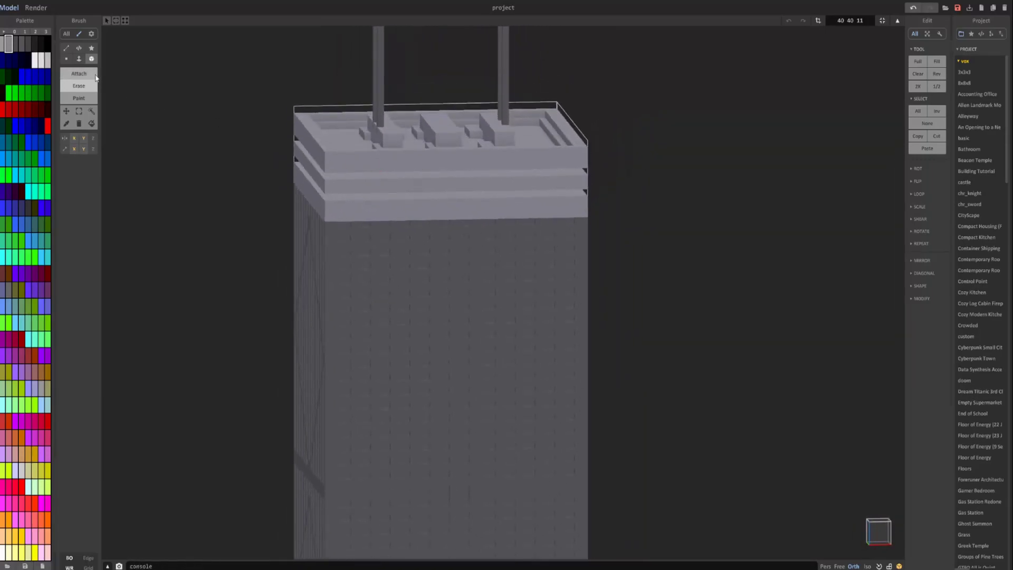
- Turn off the axis modes and attach voxels along the roof section's groove with the Box brush
left_click(91, 74)
right_click_drag(360, 208, 363, 218)
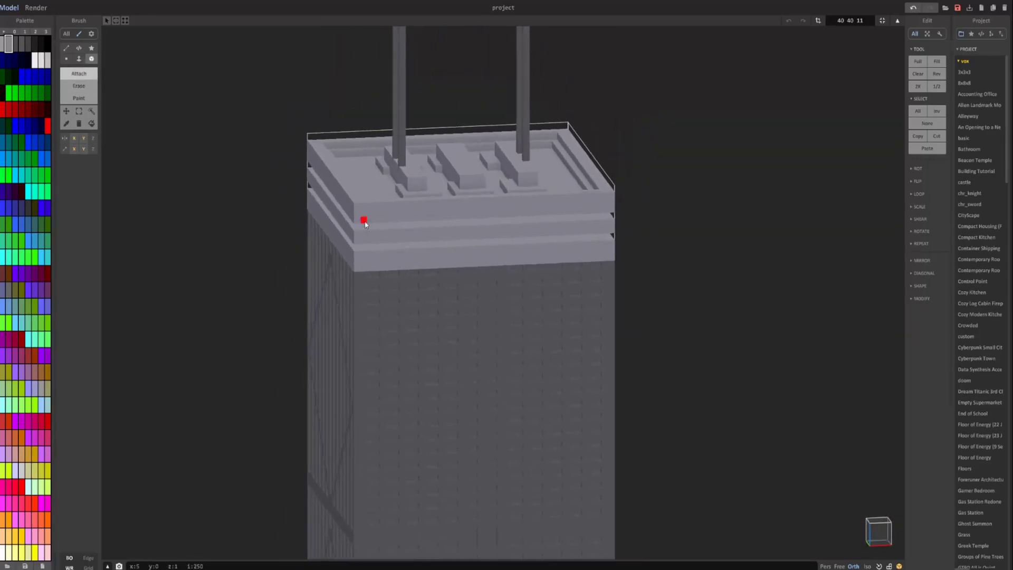
left_click(77, 150)
right_click_drag(436, 277, 412, 292)
left_click_drag(323, 286, 458, 264)
right_click_drag(459, 265, 382, 243)
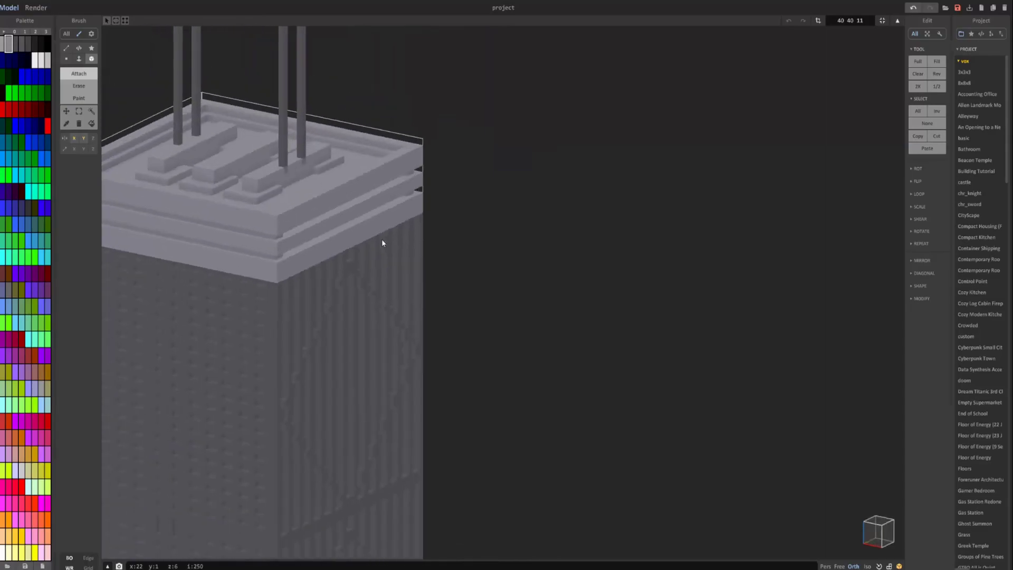
- Attach voxels inside the roof grooves on the diamond-patterned side with the Face brush and preview the render
left_click(79, 58)
mouse_move(163, 112)
right_mouse_down()
mouse_move(319, 151)
mouse_move(402, 138)
right_mouse_up()
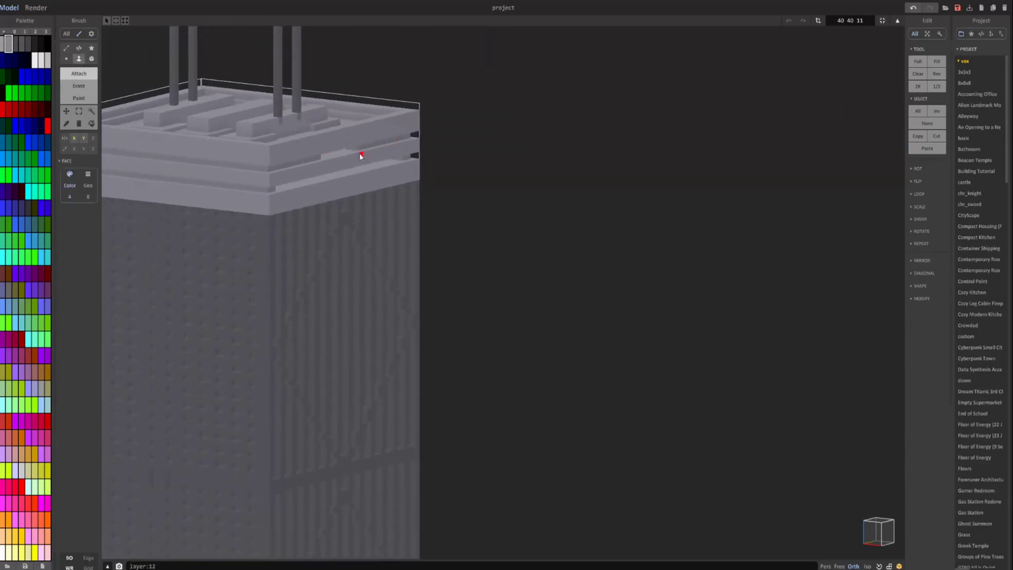
scroll(320, 198, "down", 3)
right_click_drag(323, 200, 411, 192)
scroll(342, 182, "down", 5)
middle_click_drag(327, 196, 275, 227)
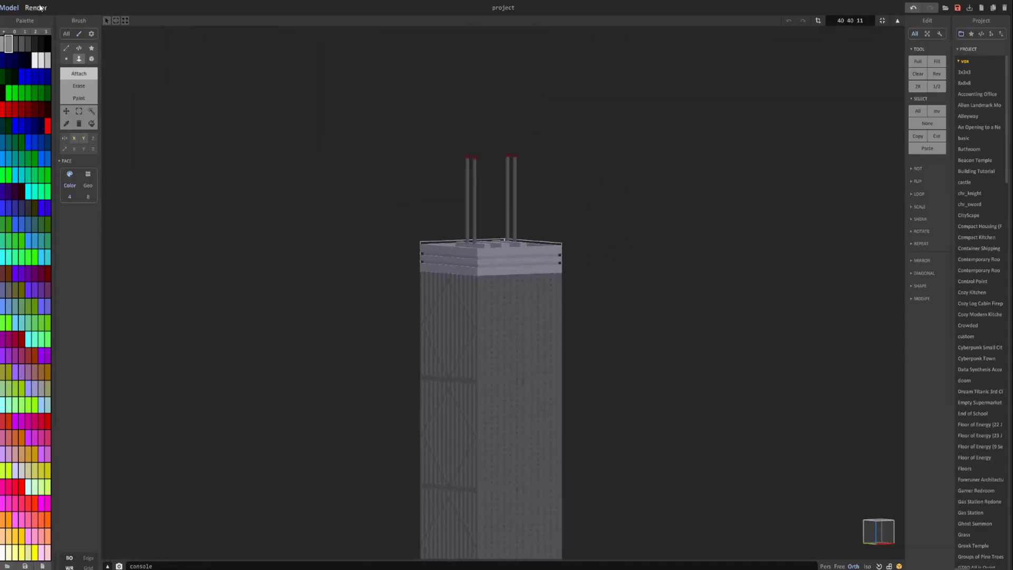
left_click(36, 8)
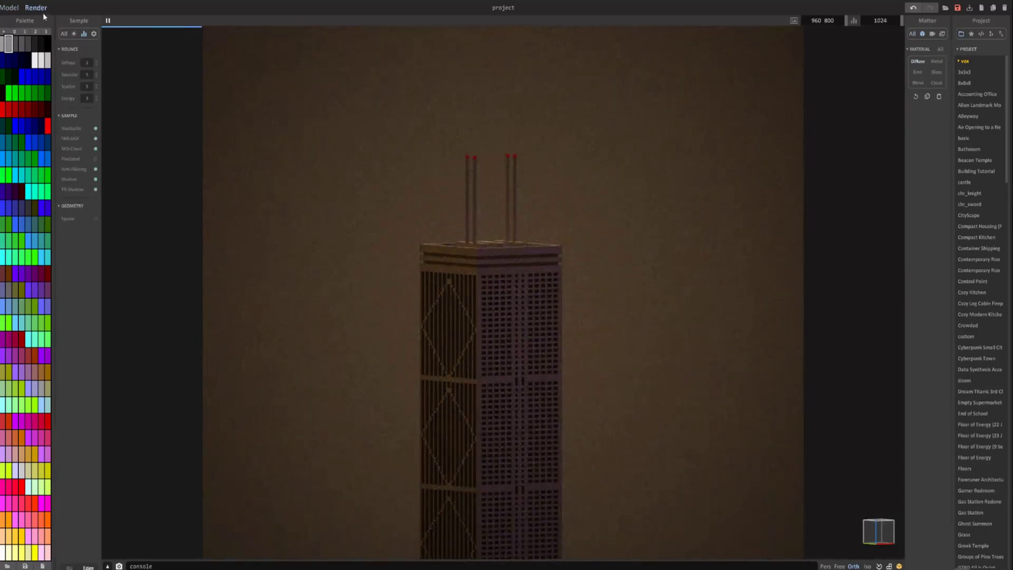
- Paint the recessed faces of both roof grooves bright blue on all sides of the tower
left_click(11, 8)
left_click(3, 537)
left_click(79, 98)
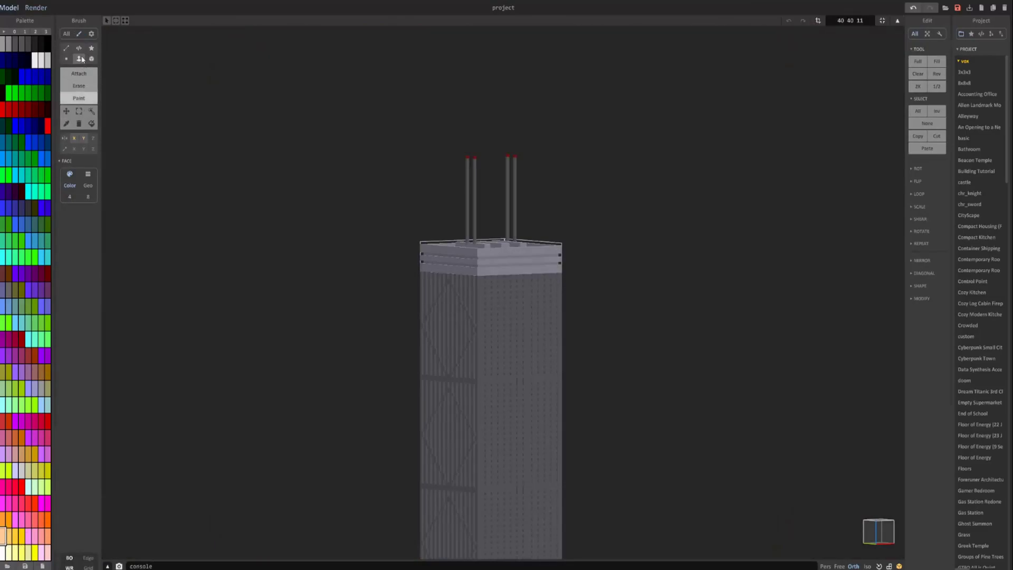
scroll(357, 288, "up", 2)
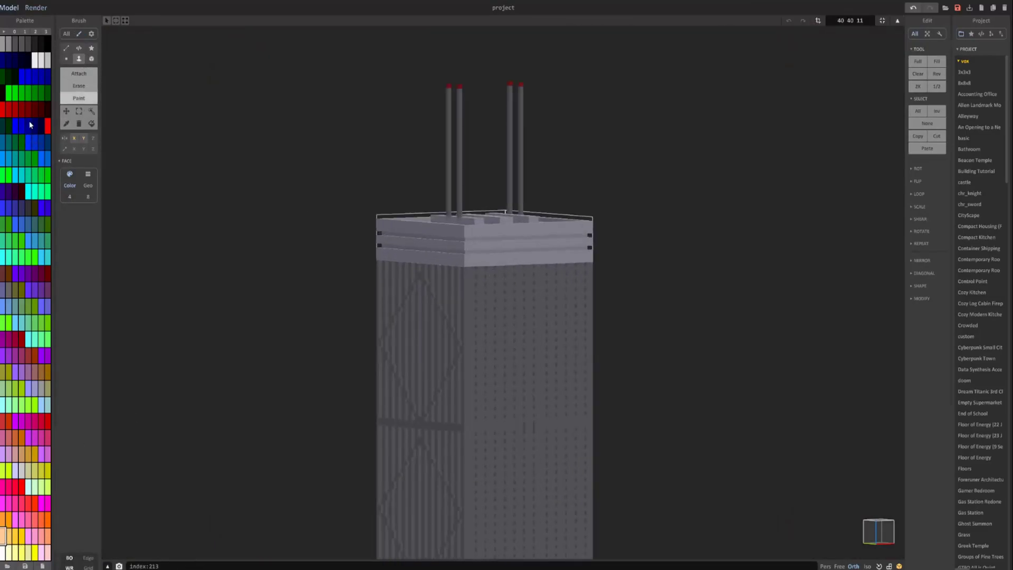
left_click(34, 141)
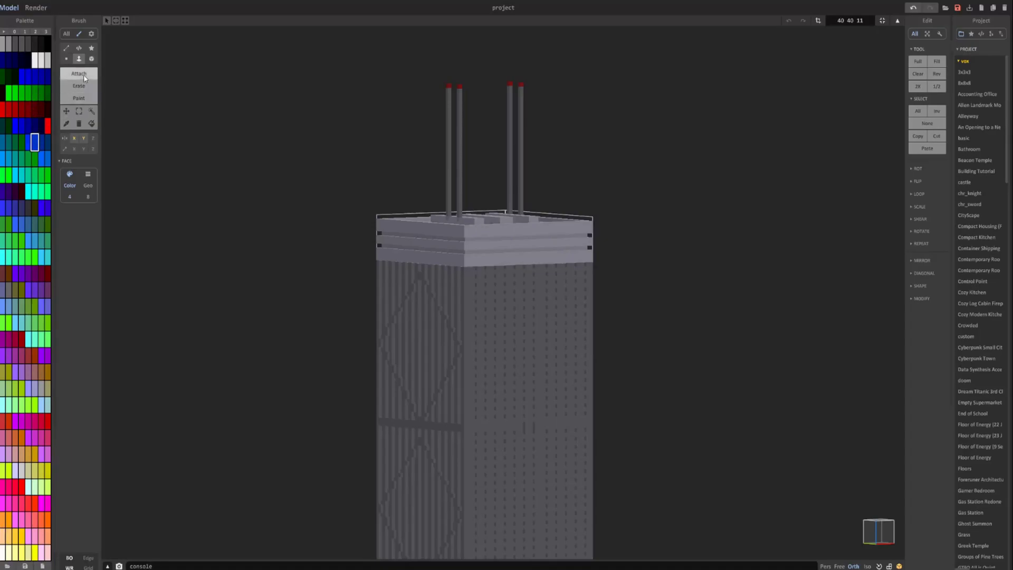
left_click(78, 98)
scroll(464, 224, "up", 2)
left_click(469, 224)
key("ctrl+z")
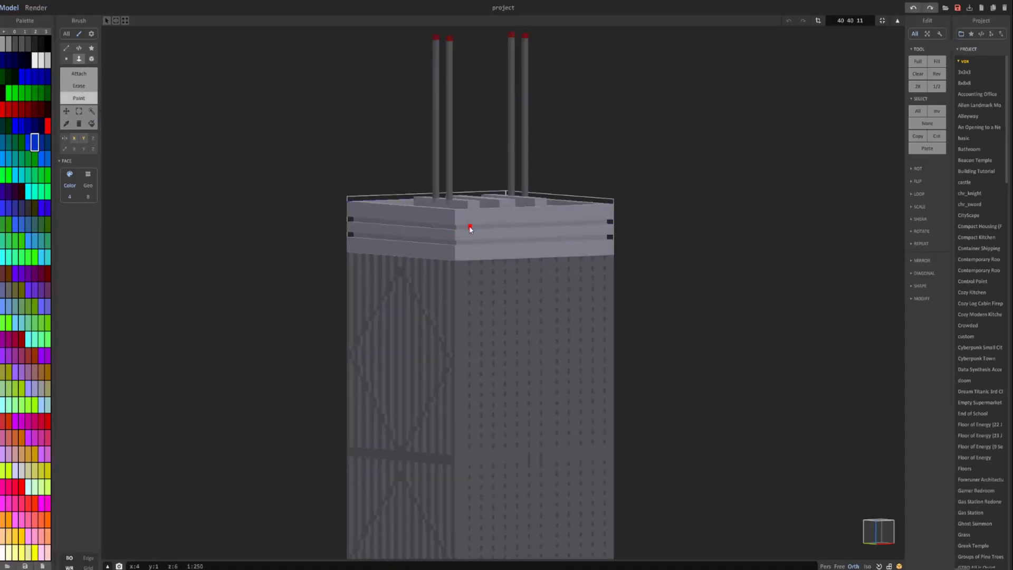
left_click(470, 227)
left_click(450, 228)
left_click(448, 242)
left_click(461, 245)
- Set the blue colour's material to Emit in the renderer and raise its emission so the roof bands glow
right_click_drag(499, 256, 544, 282)
scroll(423, 280, "down", 3)
scroll(497, 275, "down", 3)
middle_click_drag(544, 282, 494, 246)
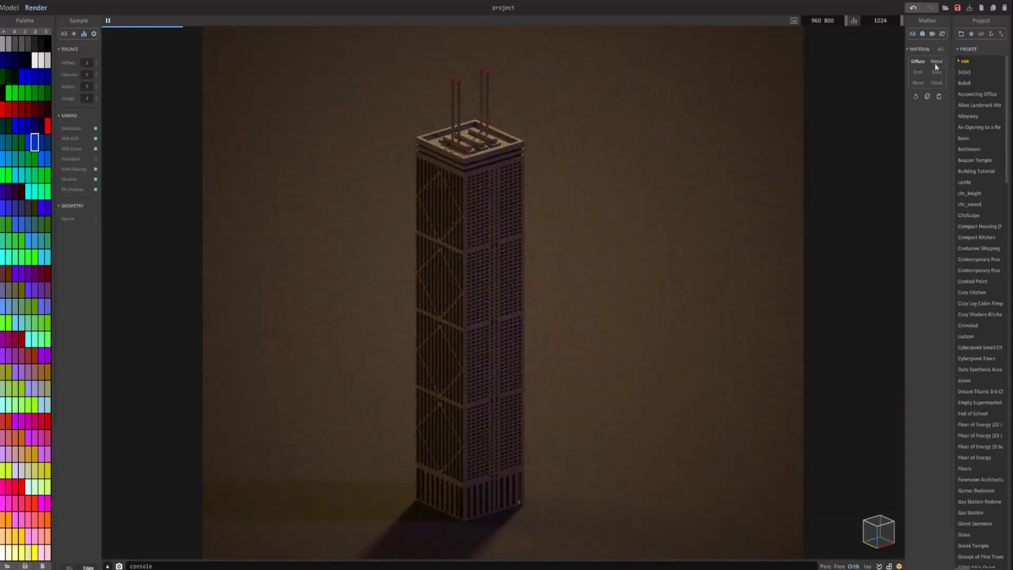
left_click(918, 72)
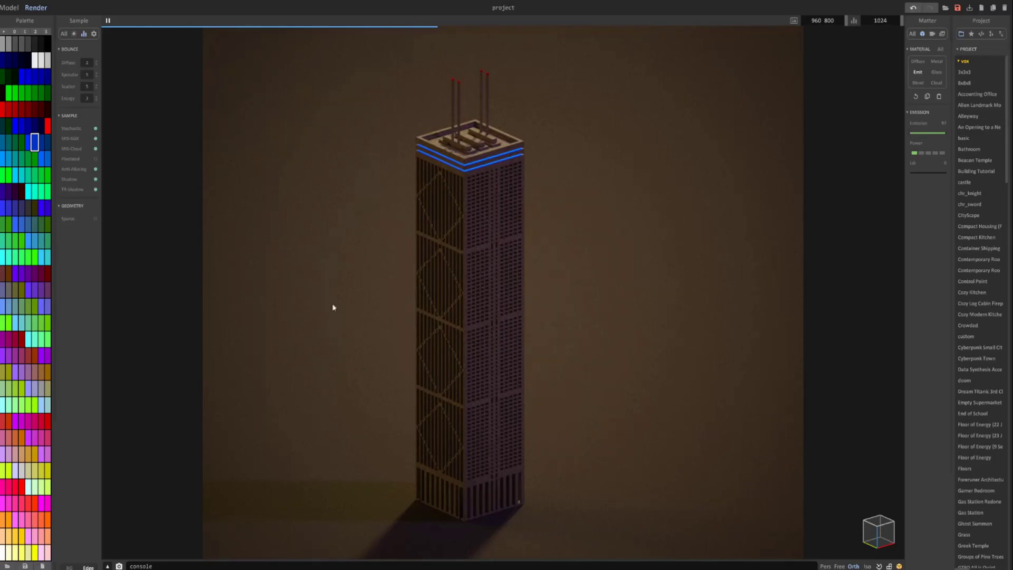
- Return to modelling and open the uppermost diamond-patterned tower section for editing, facing its diamond side
left_click(9, 8)
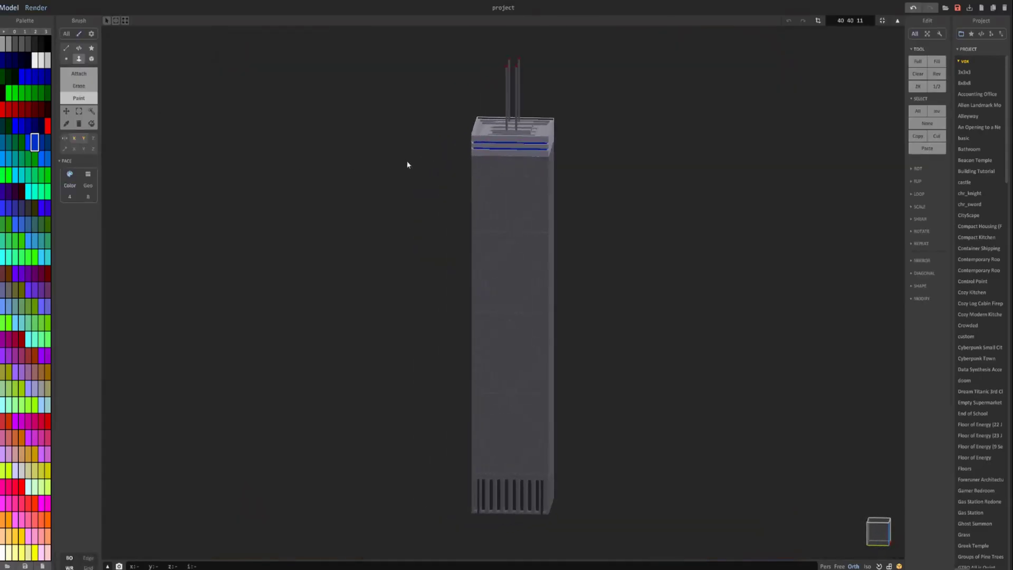
scroll(455, 190, "up", 3)
middle_click_drag(496, 164, 454, 222)
key("Tab")
double_click(456, 224)
right_click_drag(455, 224, 470, 193)
middle_click_drag(467, 246, 475, 296)
scroll(475, 296, "up", 1)
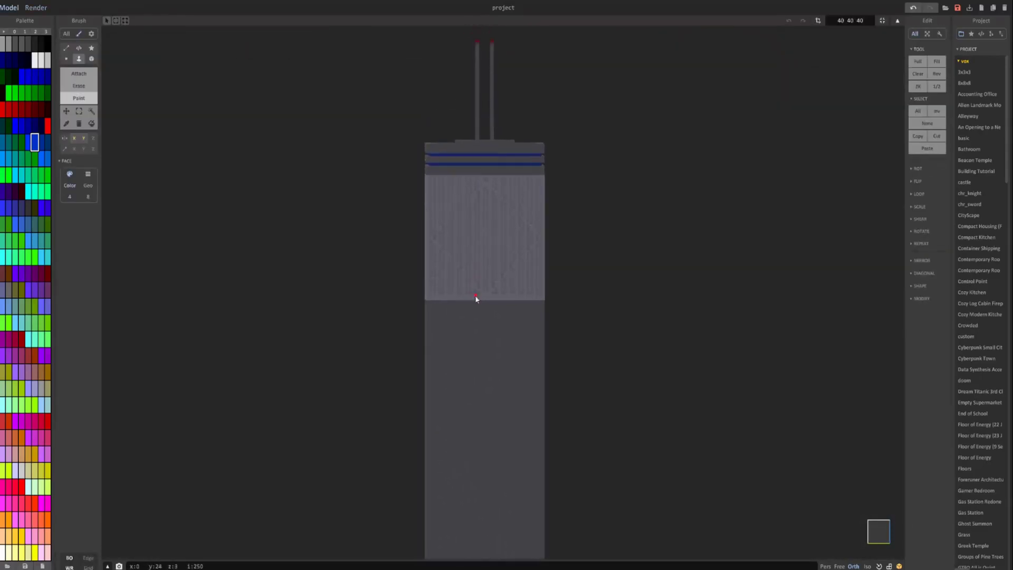
scroll(462, 251, "up", 3)
scroll(462, 251, "up", 1)
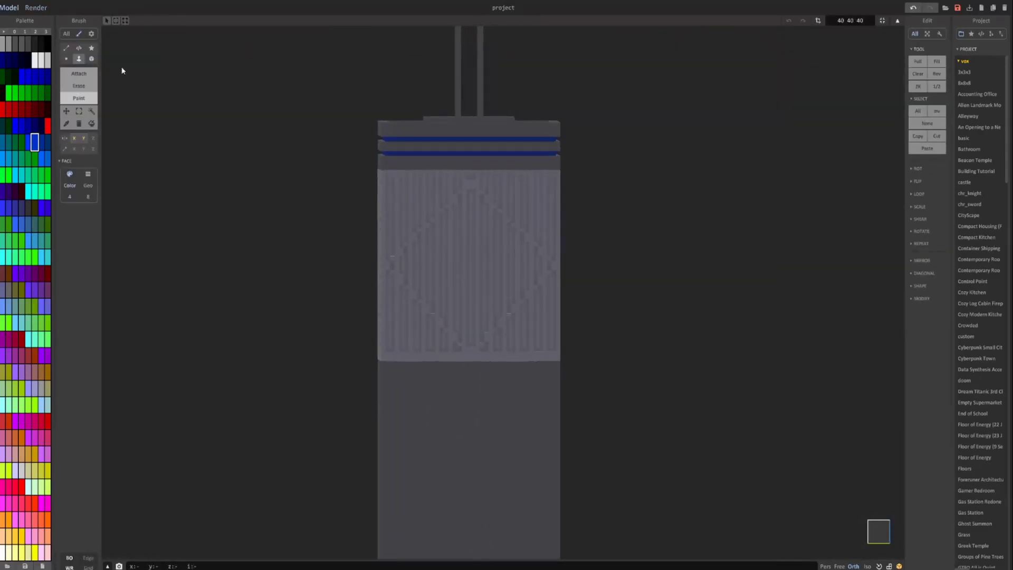
- Paint three mirrored white windows in the grooves near the upper corners of the diamond side with the Box brush
left_click(4, 553)
left_click(92, 59)
scroll(362, 196, "up", 2)
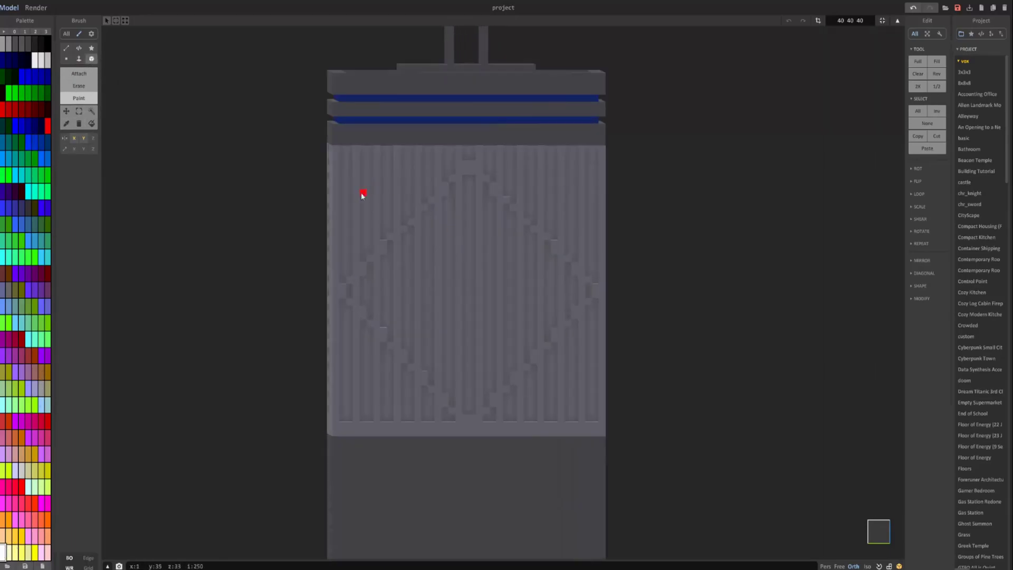
scroll(345, 162, "up", 1)
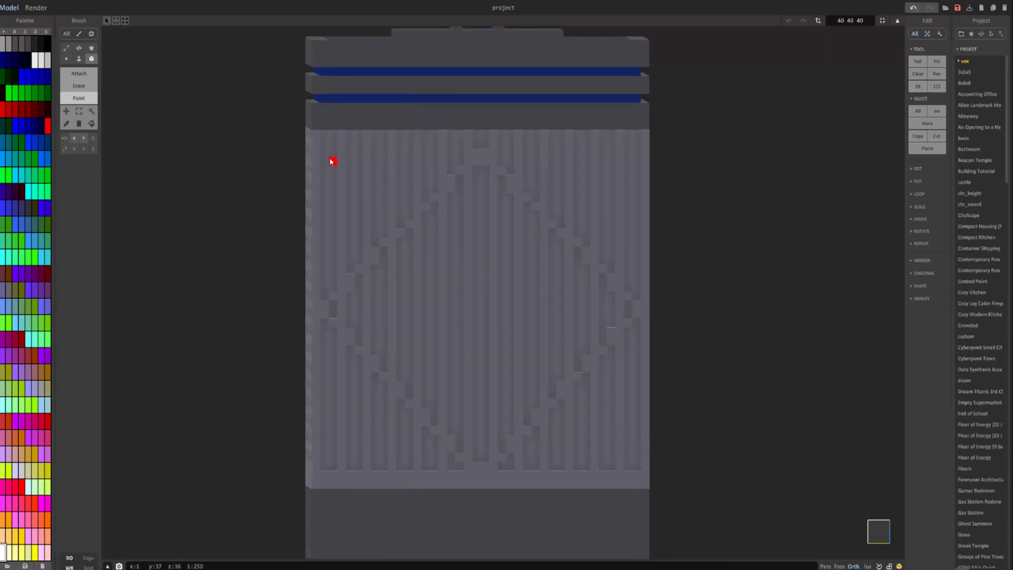
left_click(330, 161)
left_click(354, 197)
left_click(377, 161)
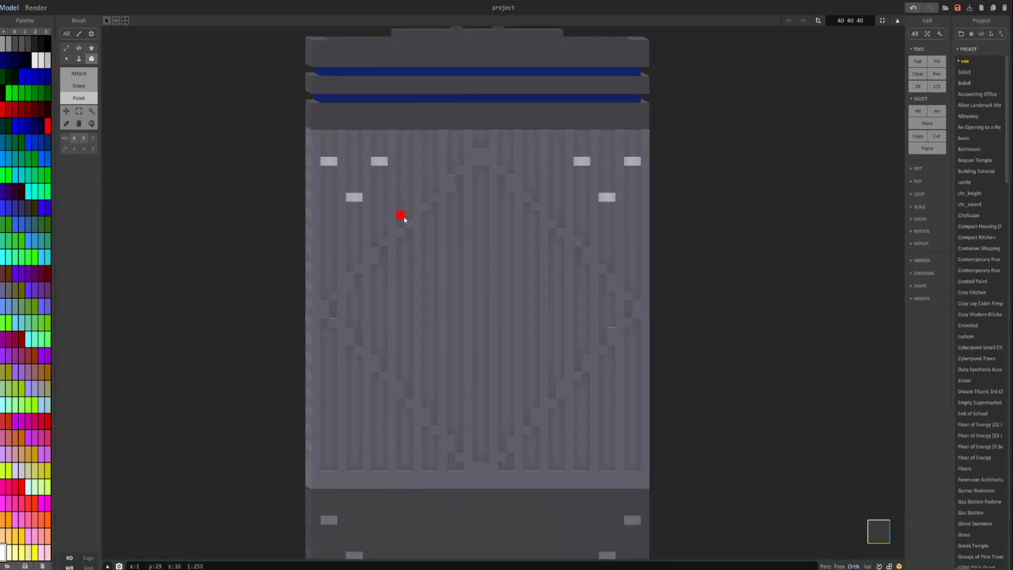
- Paint more mirrored white windows down the diamond side, three around its upper half and two near its lower corners
left_click(404, 217)
left_click(428, 252)
left_click(404, 305)
left_click(379, 417)
key("ctrl+z")
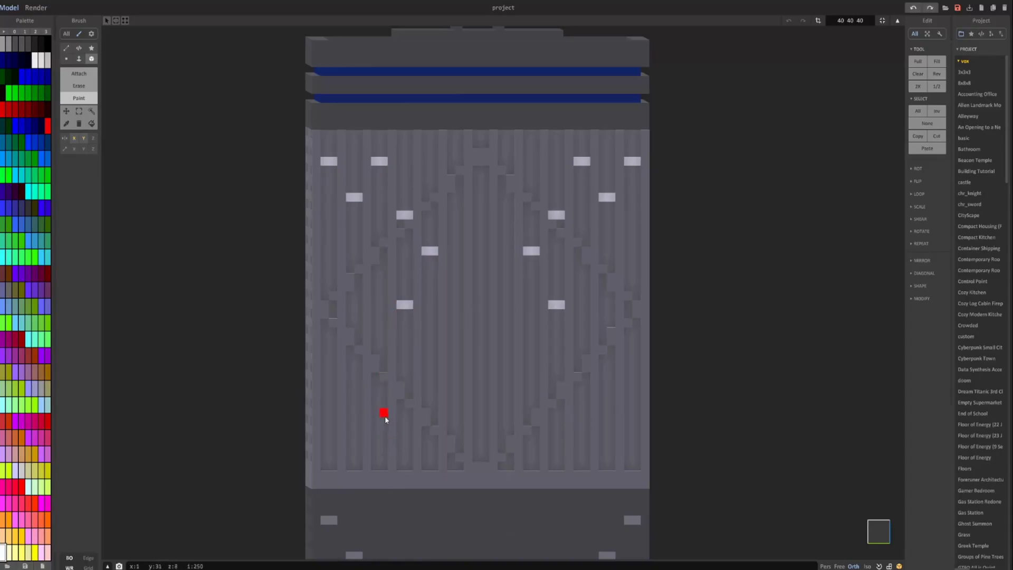
left_click_drag(384, 415, 409, 440)
- Set the white window colour's material to Emit in the renderer, raise its emission and inspect the lit tower
right_click_drag(410, 441, 361, 474)
scroll(361, 475, "down", 3)
scroll(502, 411, "down", 3)
mouse_move(416, 528)
middle_mouse_down()
mouse_move(501, 411)
mouse_move(485, 295)
middle_mouse_up()
key("Tab")
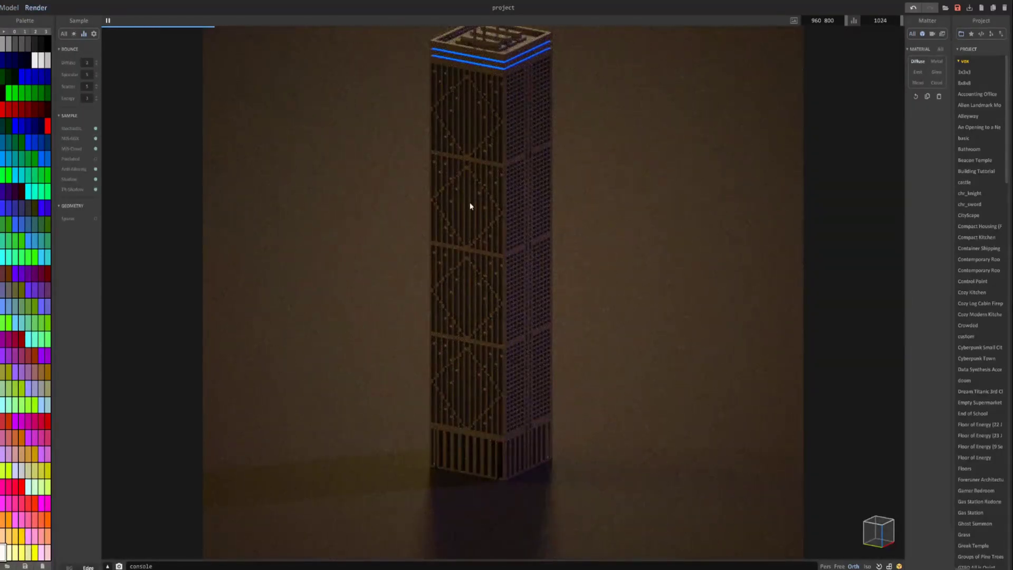
left_click(918, 72)
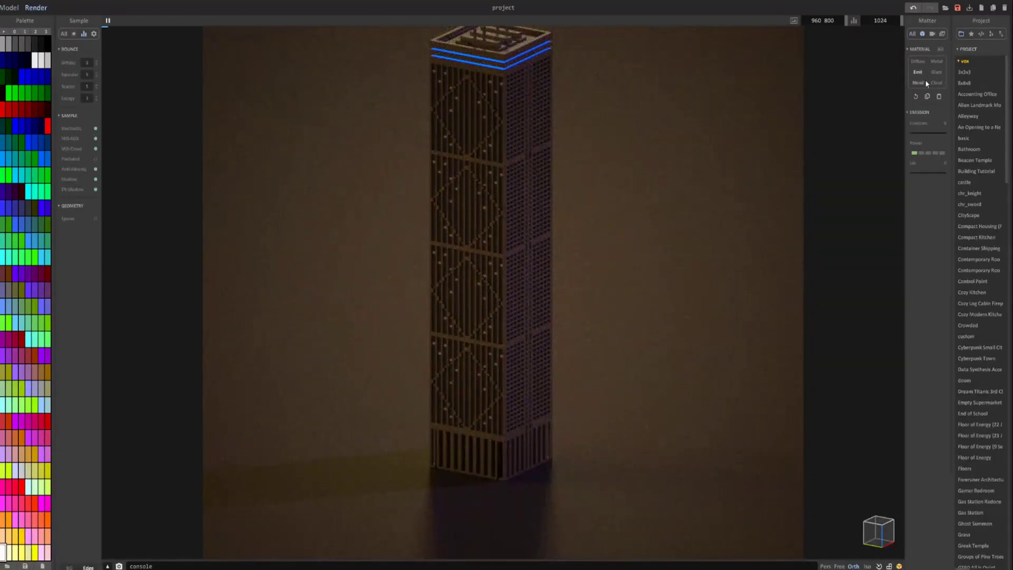
right_click_drag(598, 210, 568, 244)
scroll(568, 254, "down", 3)
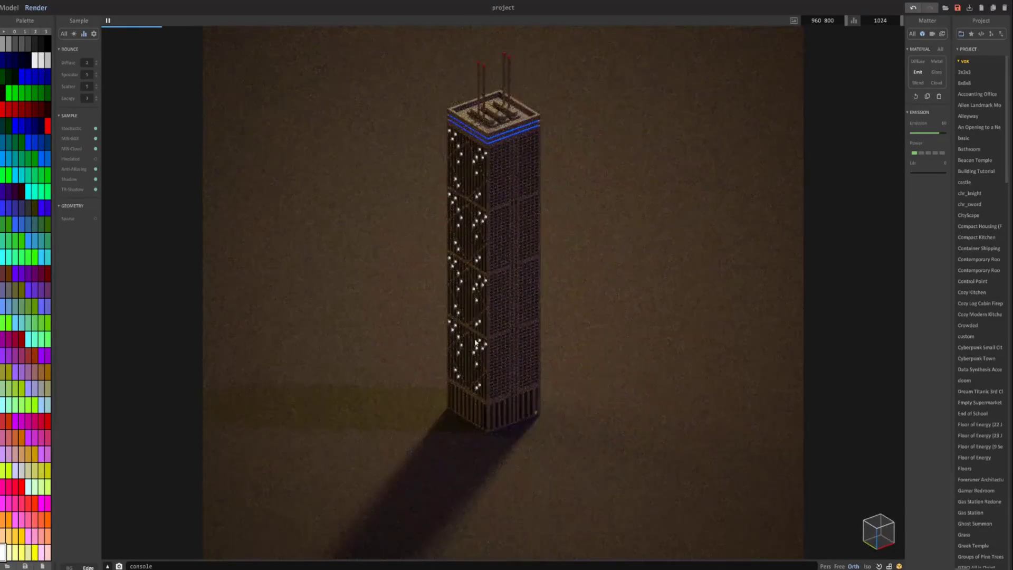
right_click_drag(471, 223, 498, 271)
scroll(497, 271, "up", 2)
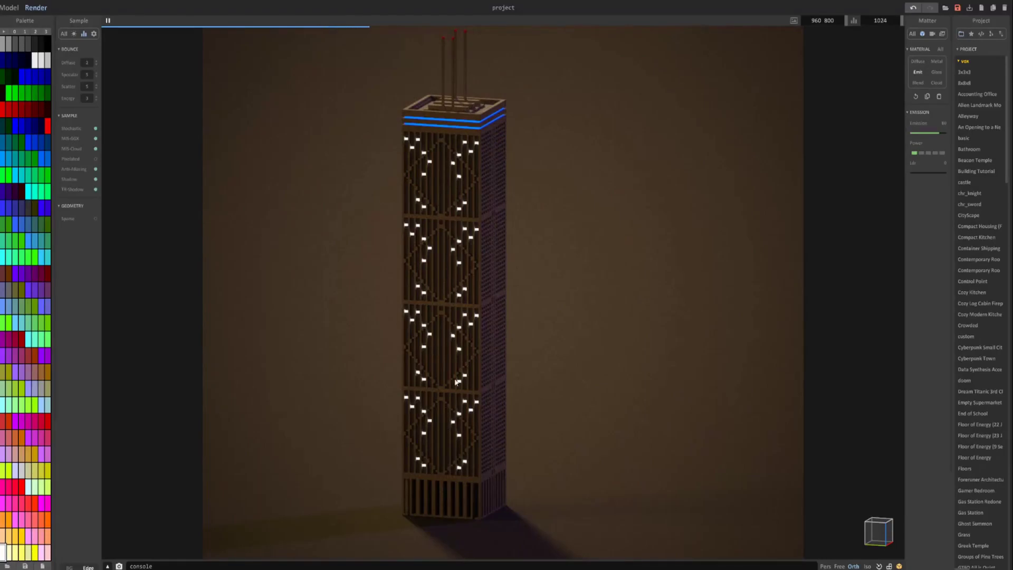
- Return to modelling, clear the mirrored white windows and make the repeated tower sections independent of one another
left_click(11, 9)
scroll(363, 254, "up", 3)
right_click_drag(365, 259, 384, 251)
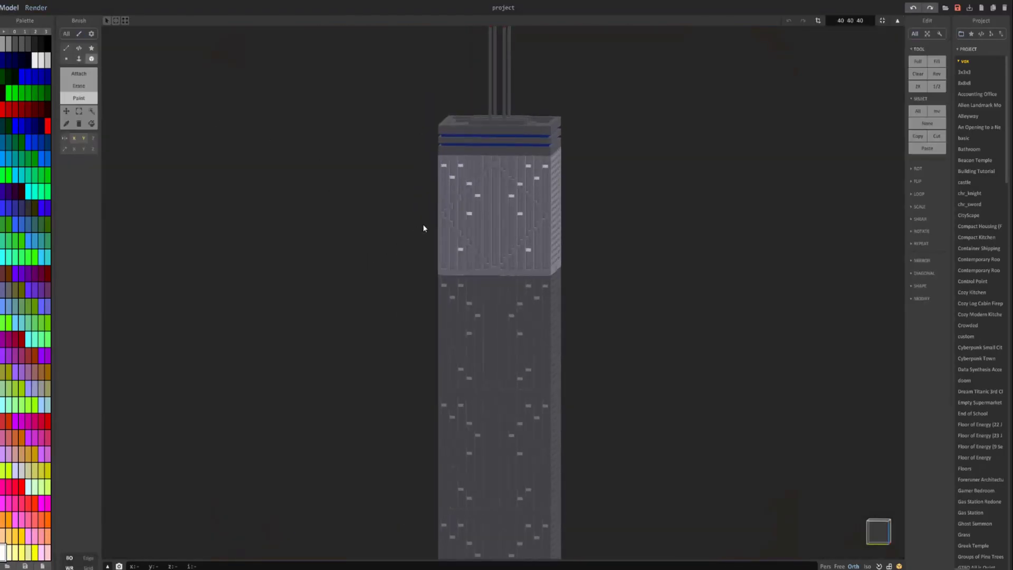
key("Tab")
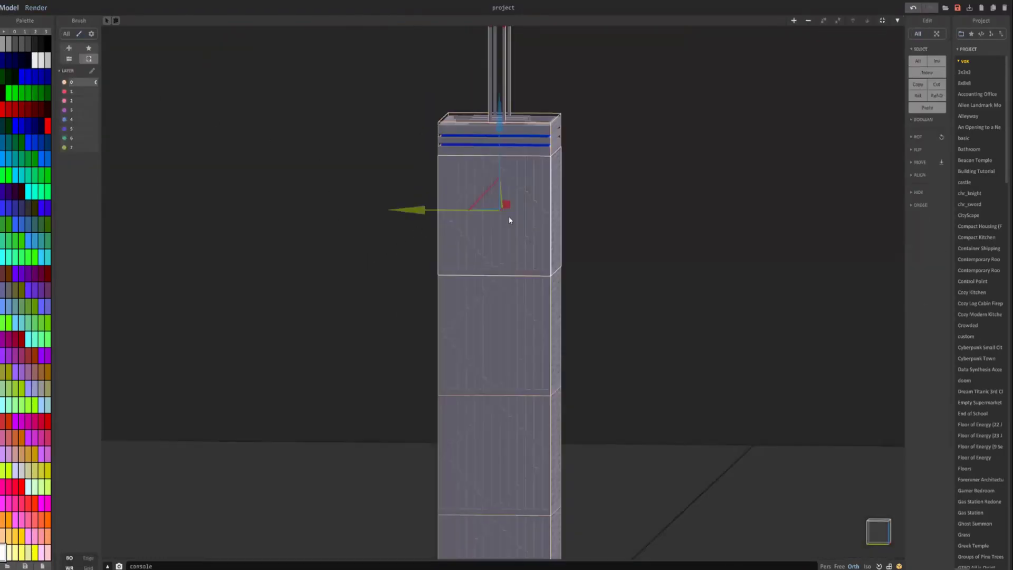
left_click(940, 97)
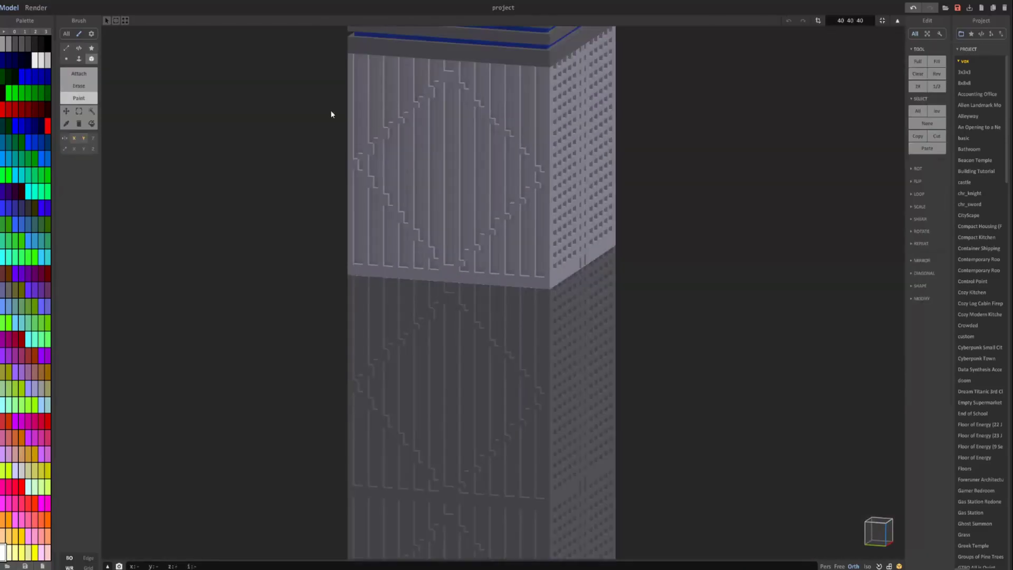
- Paint four mirrored pairs of white windows inside the diamond on the uppermost tower section
scroll(331, 112, "up", 3)
middle_click_drag(332, 111, 288, 129)
right_click_drag(263, 185, 293, 173)
scroll(293, 173, "up", 1)
middle_click_drag(293, 173, 274, 269)
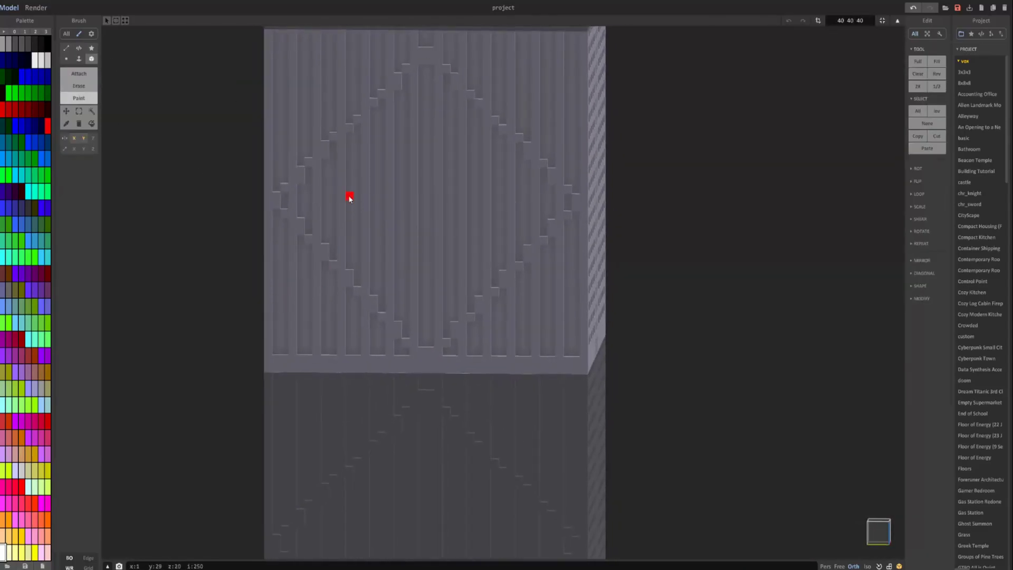
left_click(352, 196)
left_click(377, 238)
left_click(401, 145)
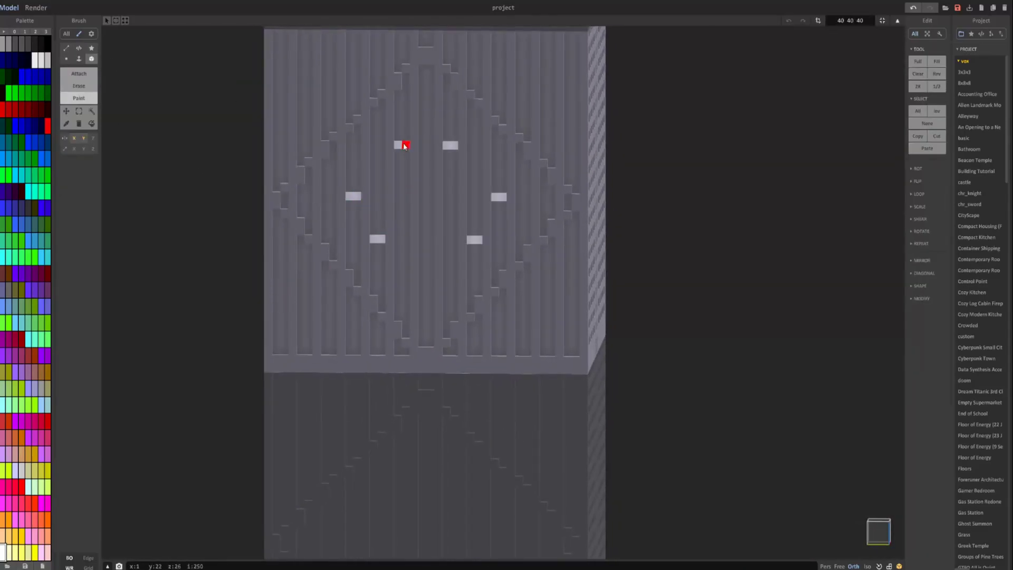
left_click(355, 92)
- Render the tower and examine the new windows on its uppermost section
left_click(36, 7)
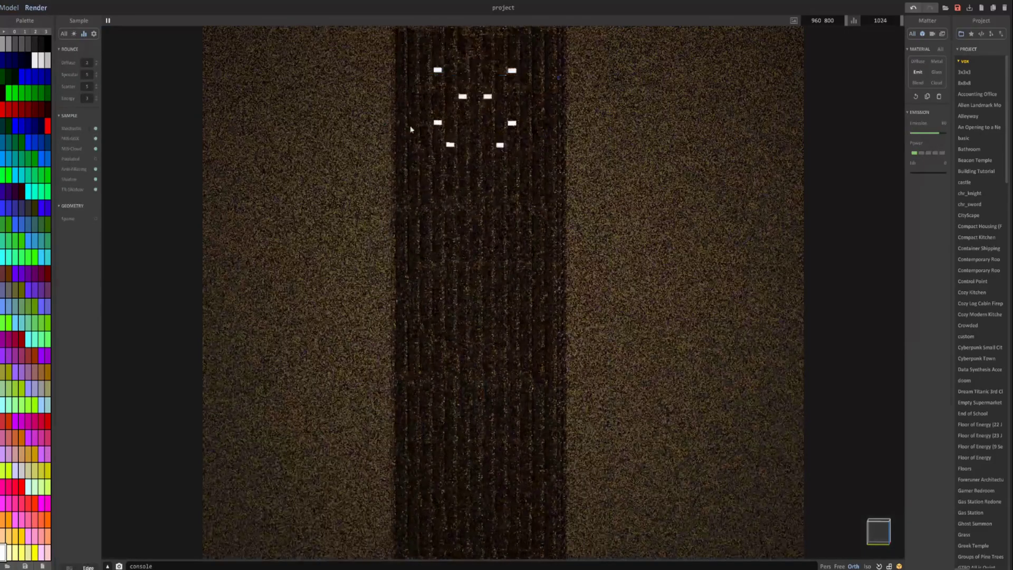
right_click_drag(410, 128, 486, 174)
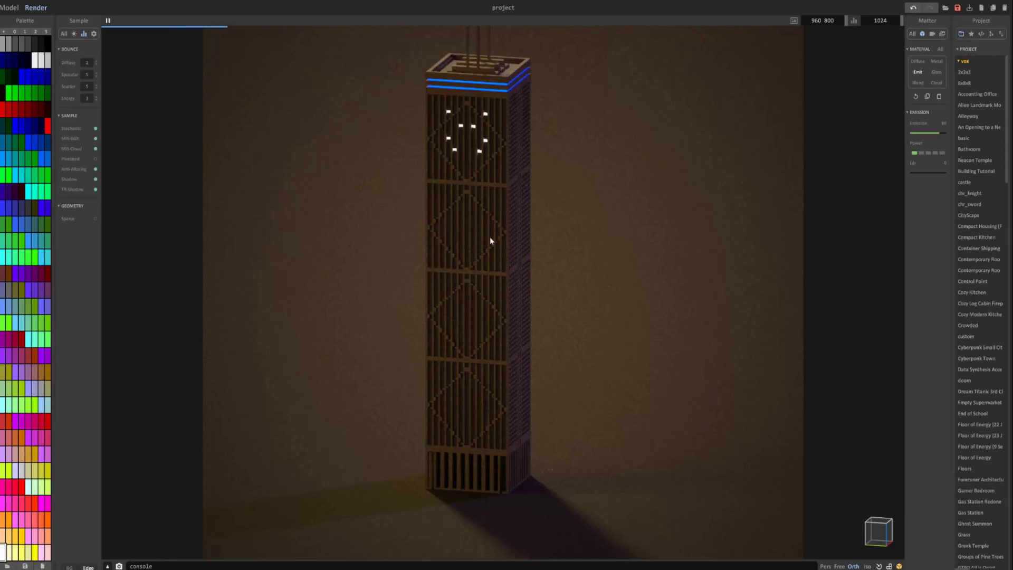
middle_click_drag(490, 237, 479, 311)
right_click_drag(479, 311, 456, 294)
middle_click_drag(456, 294, 494, 354)
scroll(495, 354, "up", 3)
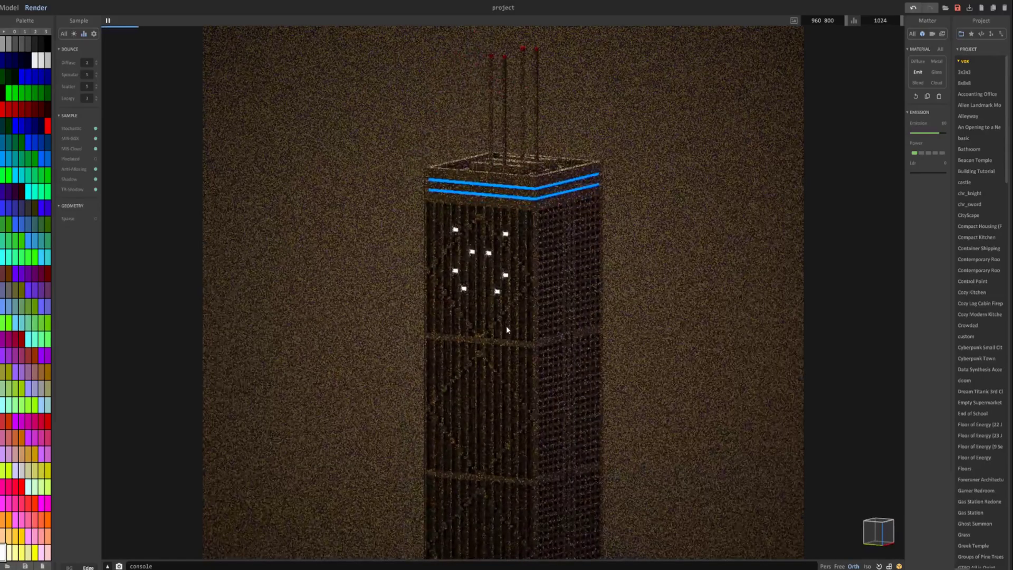
mouse_move(554, 261)
right_mouse_down()
mouse_move(599, 268)
mouse_move(475, 314)
mouse_move(481, 247)
mouse_move(454, 269)
mouse_move(581, 224)
right_mouse_up()
- Return to modelling, turn off mirroring and paint scattered single white windows on the diamond side of the uppermost section
left_click(16, 11)
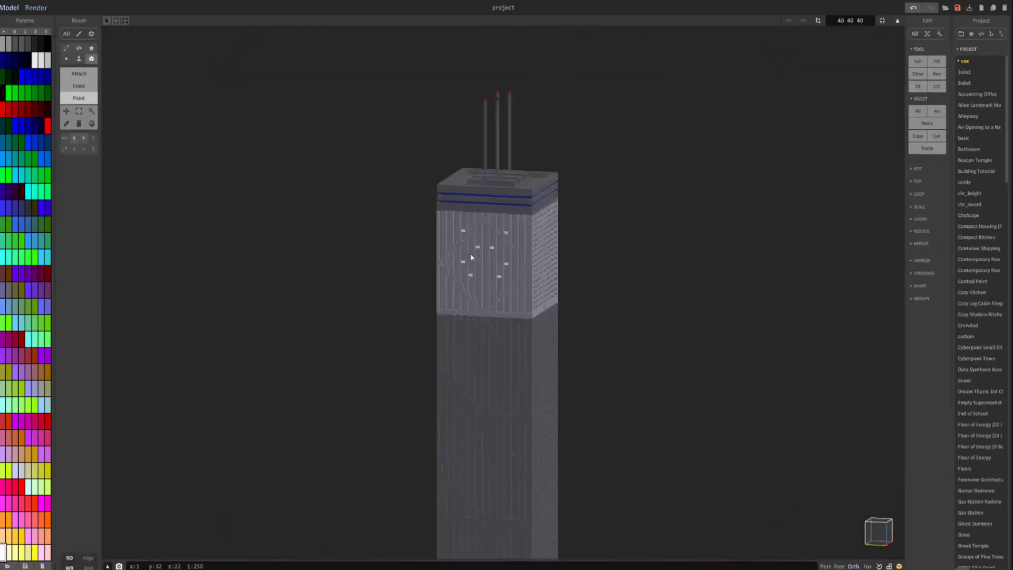
right_click_drag(470, 255, 522, 227)
scroll(501, 227, "up", 8)
left_click(74, 138)
left_click_drag(379, 101, 391, 101)
left_click_drag(332, 405, 342, 405)
left_click_drag(362, 447, 371, 446)
left_click_drag(420, 396, 429, 395)
- Fill scattered window recesses with white on the adjacent grid-patterned side of the uppermost section
right_click_drag(599, 370, 401, 338)
left_click_drag(259, 132, 269, 131)
left_click_drag(289, 172, 299, 172)
left_click_drag(259, 255, 269, 255)
left_click_drag(415, 336, 425, 337)
left_click_drag(504, 172, 513, 172)
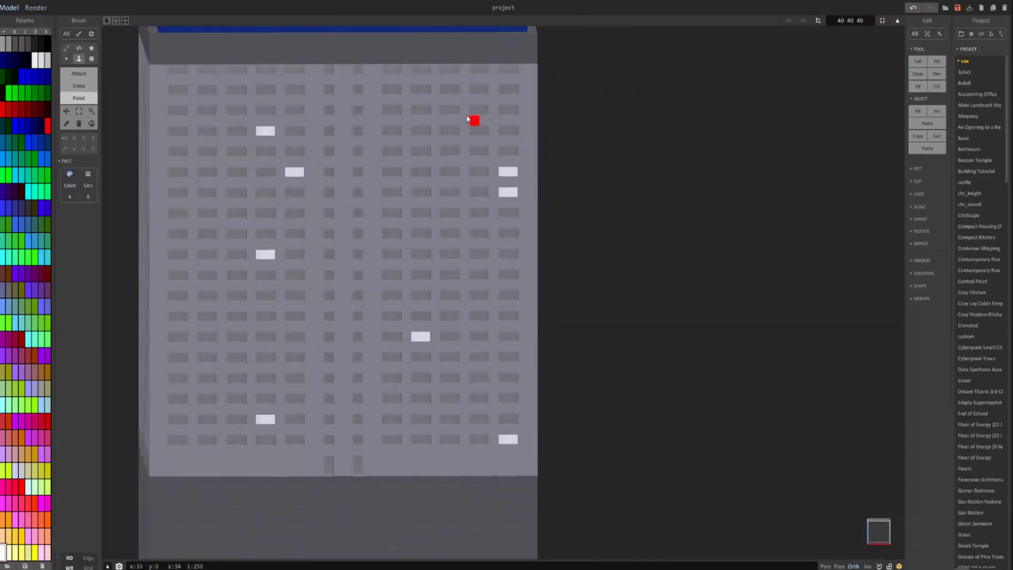
- Paint irregularly spaced white windows on the sides of the lower tower sections with the Face brush
right_click_drag(470, 211, 316, 211)
right_click_drag(369, 237, 528, 237)
left_click(78, 97)
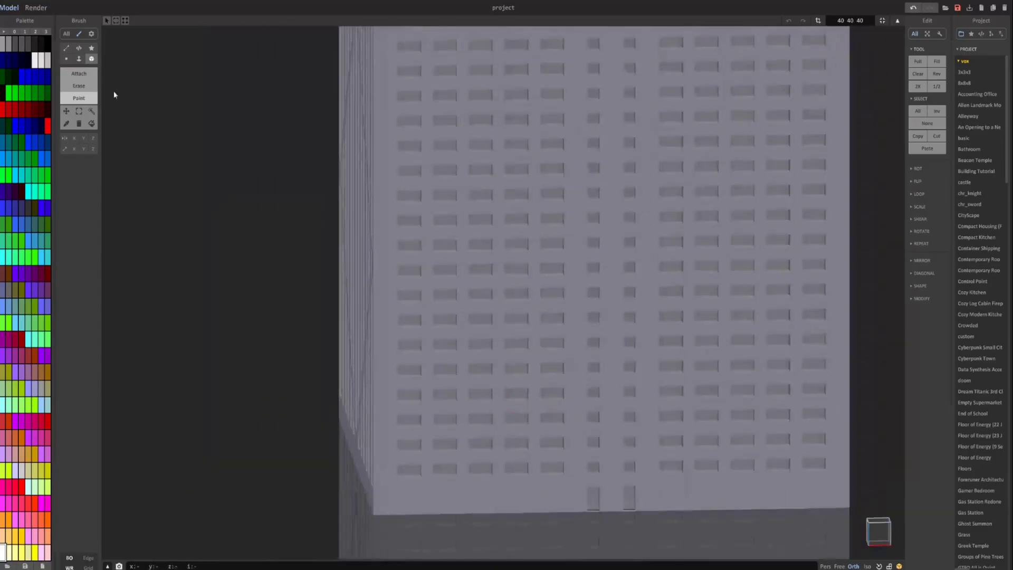
scroll(507, 263, "down", 5)
left_click_drag(499, 185, 506, 186)
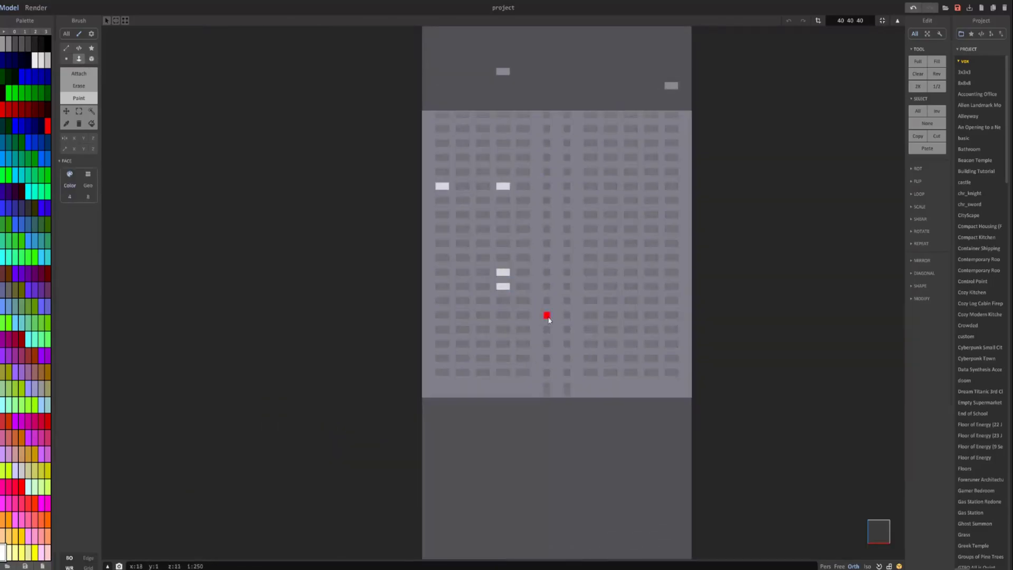
left_click_drag(518, 371, 526, 372)
left_click_drag(587, 200, 594, 200)
left_click_drag(628, 128, 634, 128)
left_click_drag(668, 129, 675, 128)
left_click_drag(647, 329, 655, 329)
left_click_drag(317, 148, 327, 148)
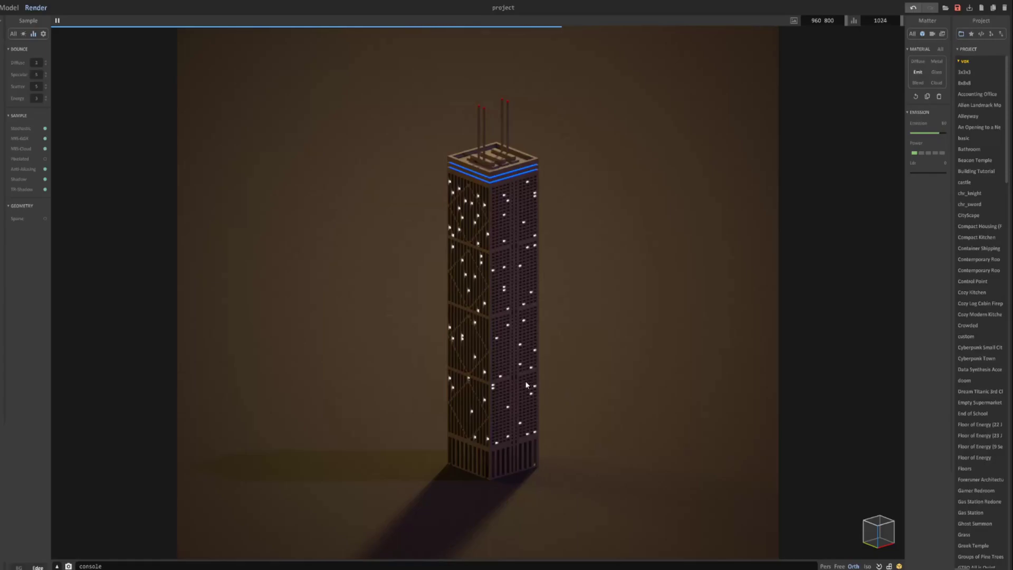
left_click(2, 23)
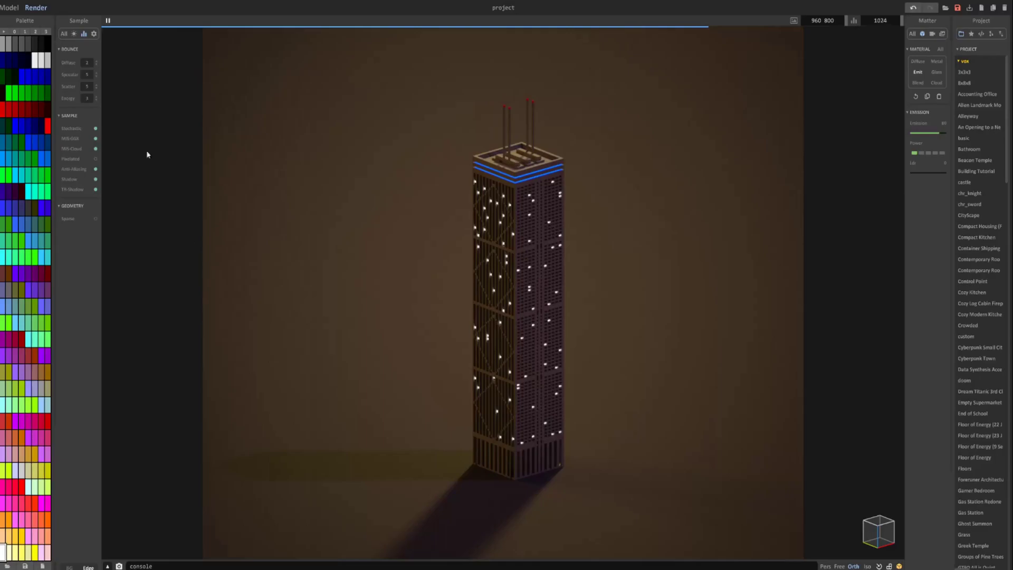
left_click(96, 148)
left_click(96, 138)
left_click(96, 189)
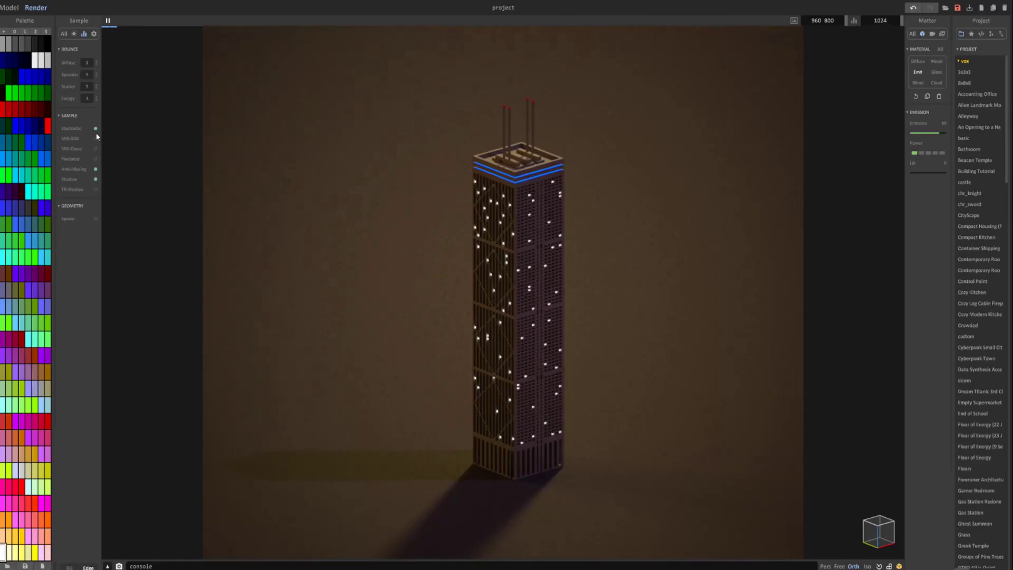
left_click(96, 149)
left_click(96, 139)
- Enable bloom in the render's camera settings and lower its mix and size
left_click(932, 34)
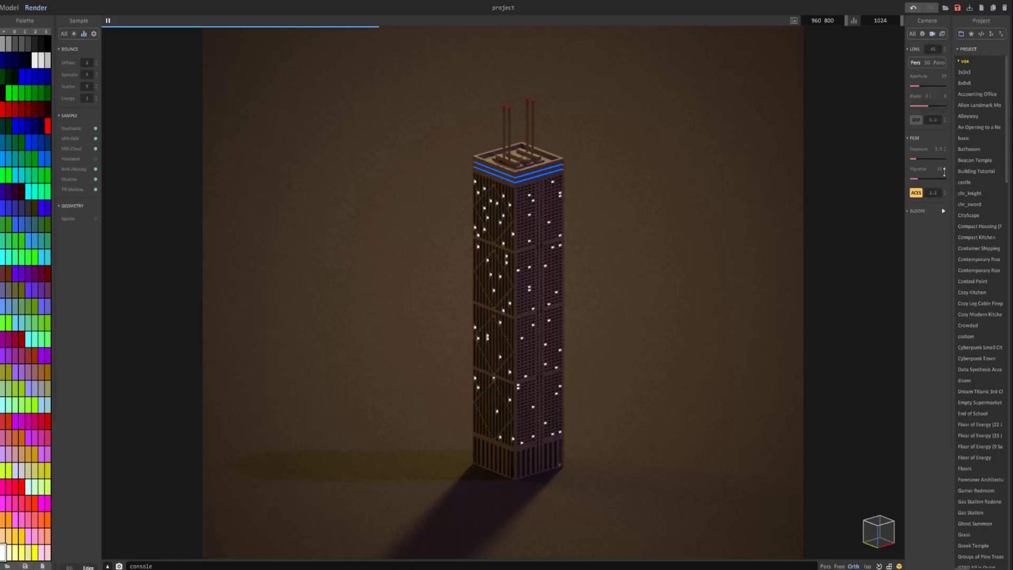
left_click(943, 212)
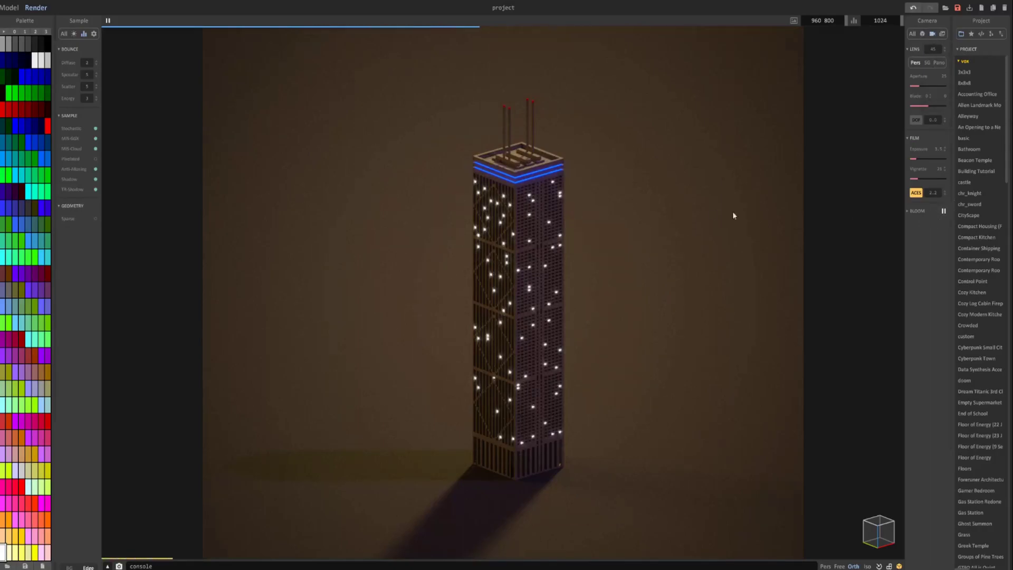
left_click(908, 210)
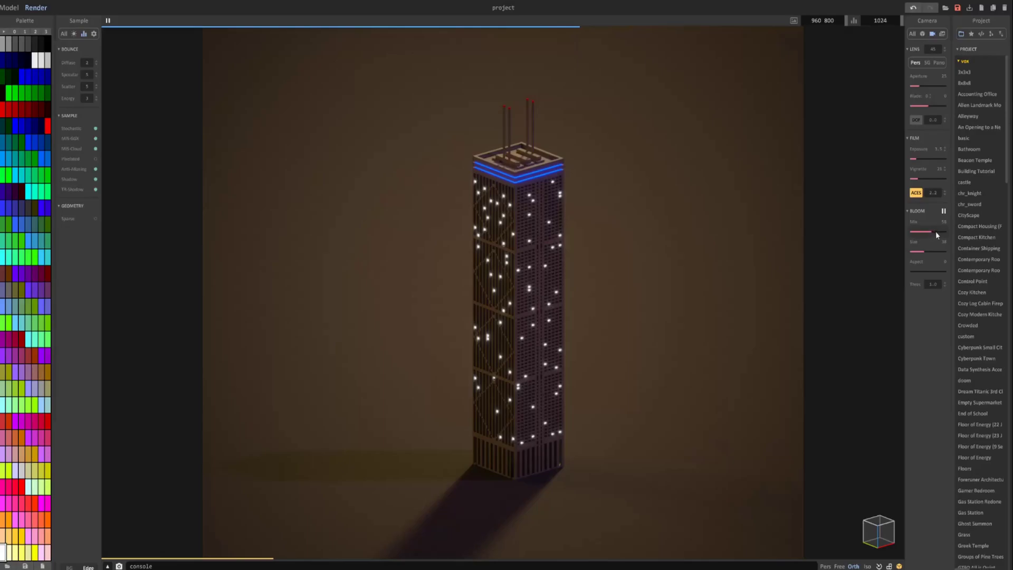
left_click_drag(920, 247, 919, 256)
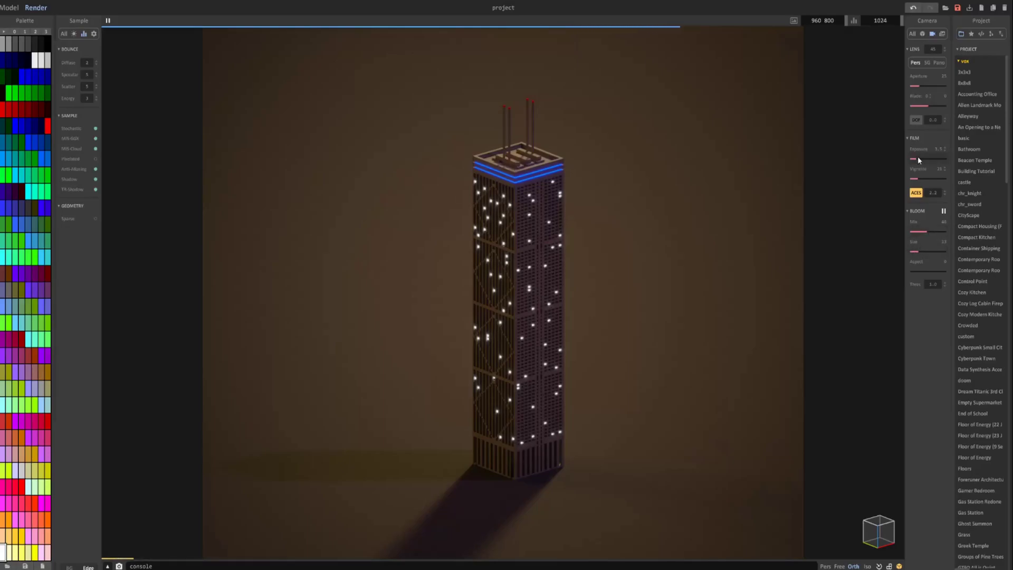
- Fine-tune the render's exposure and vignette, and lower the sky light's intensity
left_click_drag(918, 159, 921, 179)
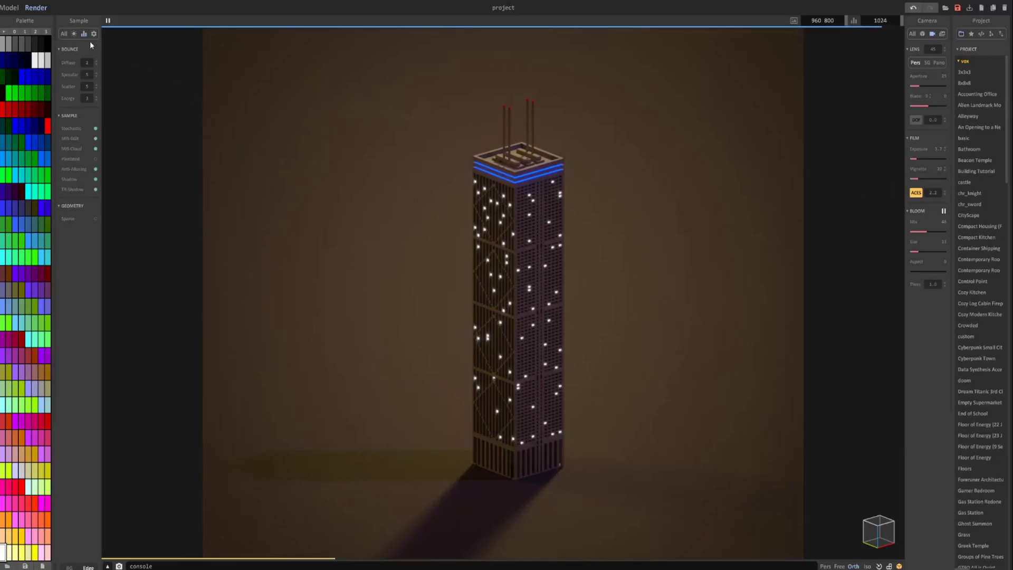
left_click(74, 34)
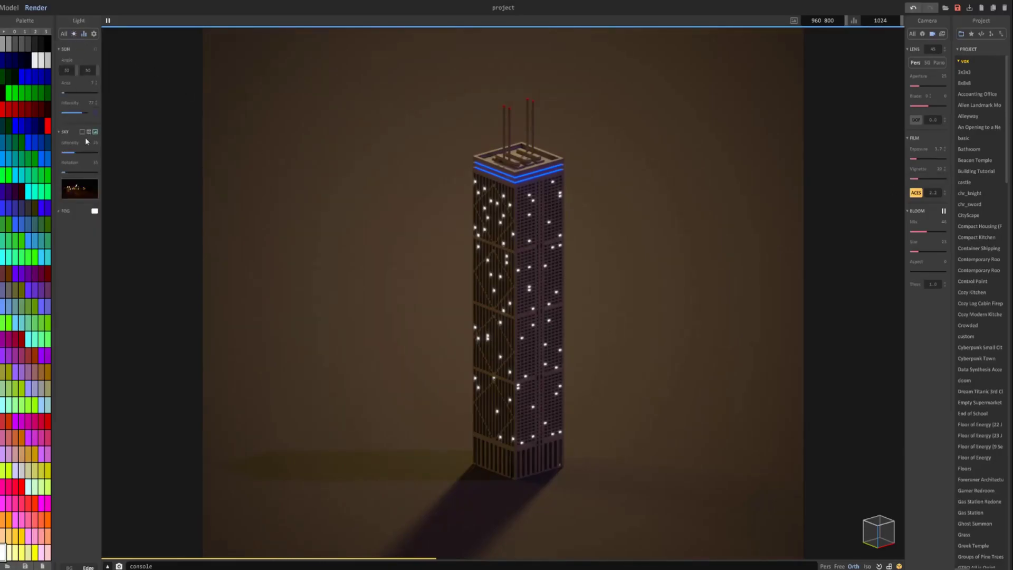
left_click_drag(88, 152, 69, 154)
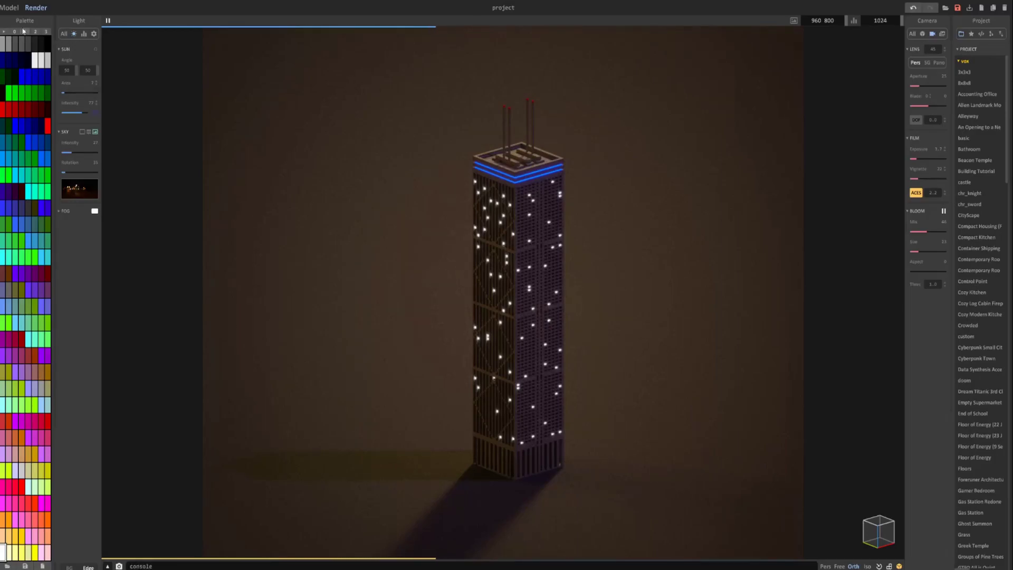
- Return to modelling and open the slotted base section for editing, viewed from below
left_click(9, 7)
middle_click_drag(535, 354, 567, 228)
scroll(567, 228, "up", 4)
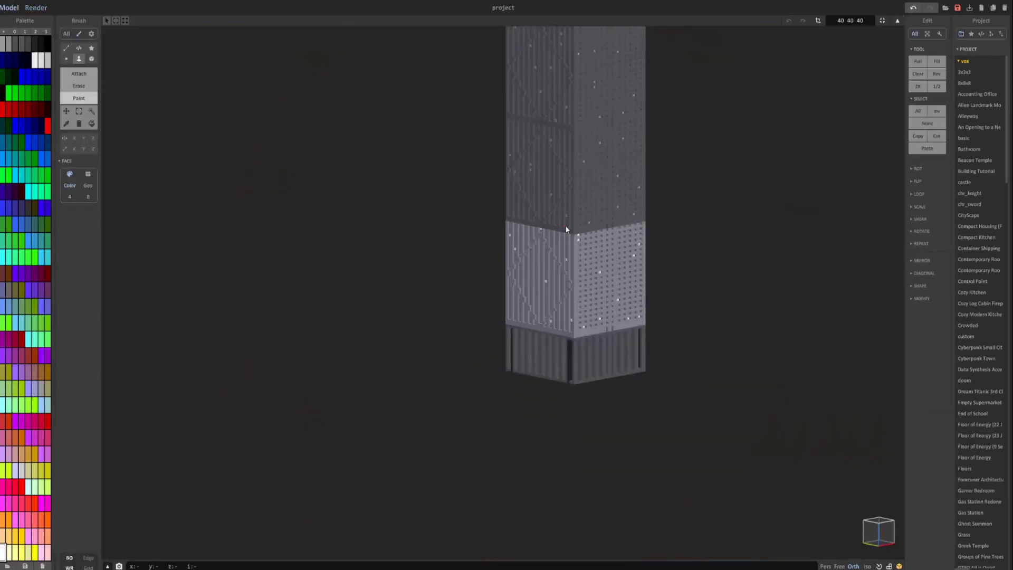
key("Tab")
double_click(600, 365)
right_click_drag(599, 365, 577, 337)
scroll(576, 337, "up", 3)
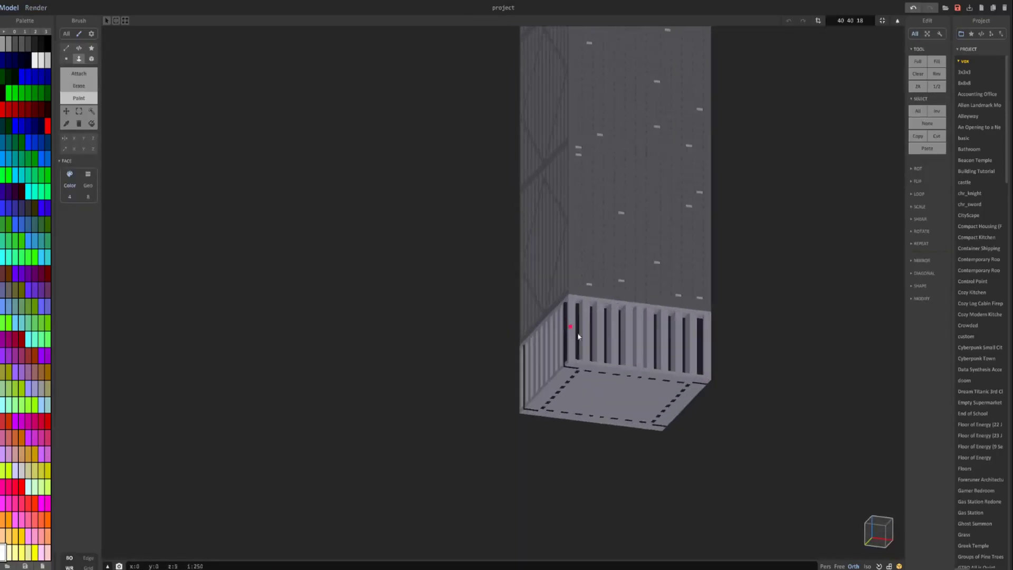
middle_click_drag(576, 336, 527, 295)
right_click_drag(527, 295, 486, 228)
scroll(486, 229, "up", 4)
middle_click_drag(486, 228, 464, 278)
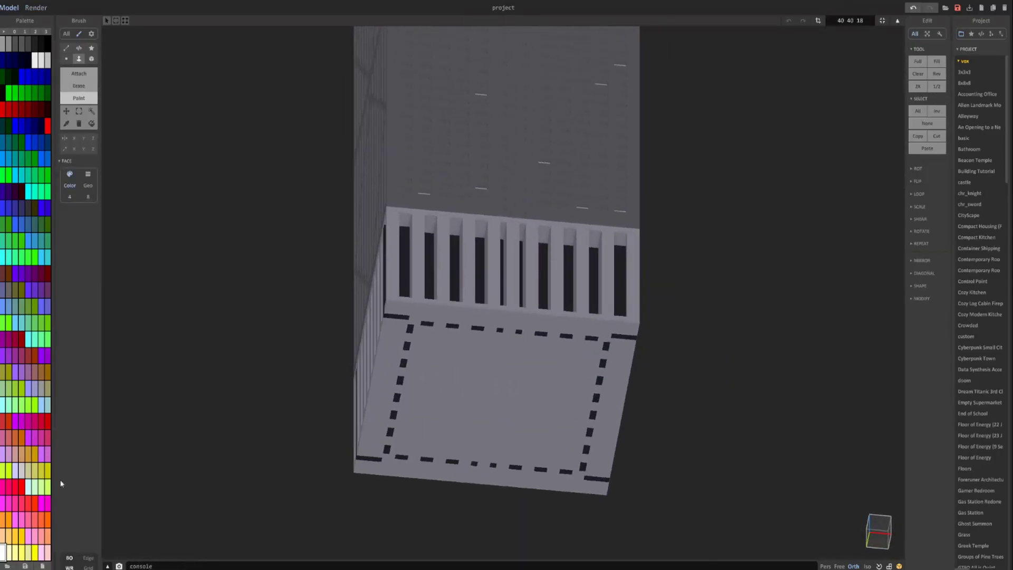
- Attach pale yellow voxels inside the upper ends of the slots on two sides of the base with the Box brush
left_click(29, 552)
left_click(78, 74)
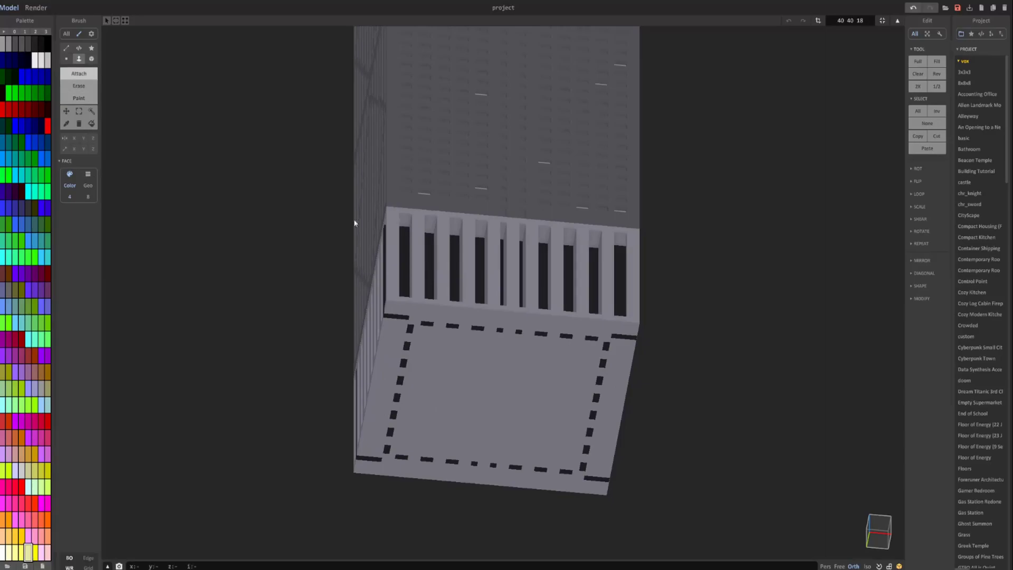
left_click(452, 233)
left_click(91, 59)
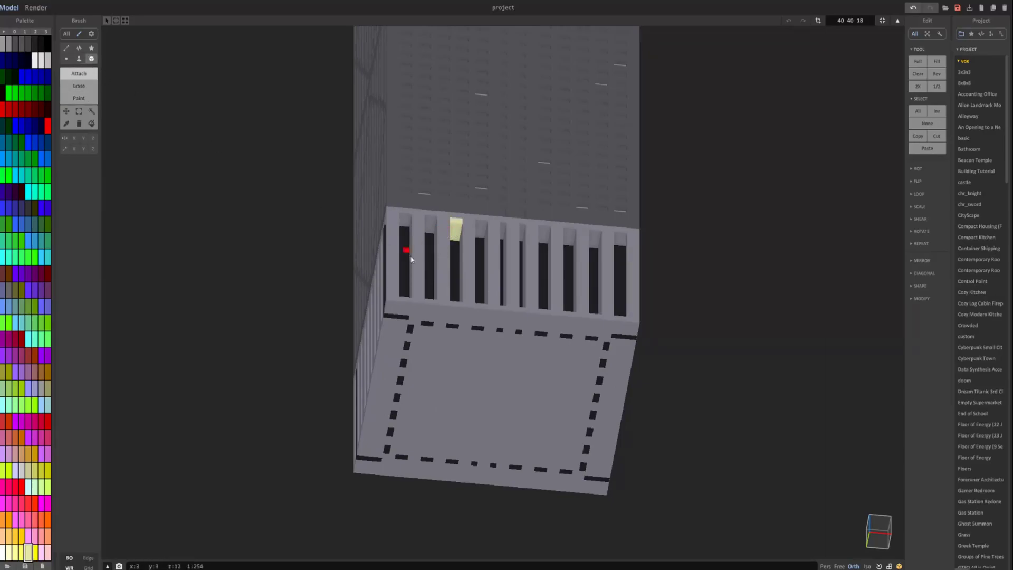
scroll(371, 207, "up", 2)
left_click_drag(371, 207, 671, 240)
right_click_drag(671, 240, 487, 280)
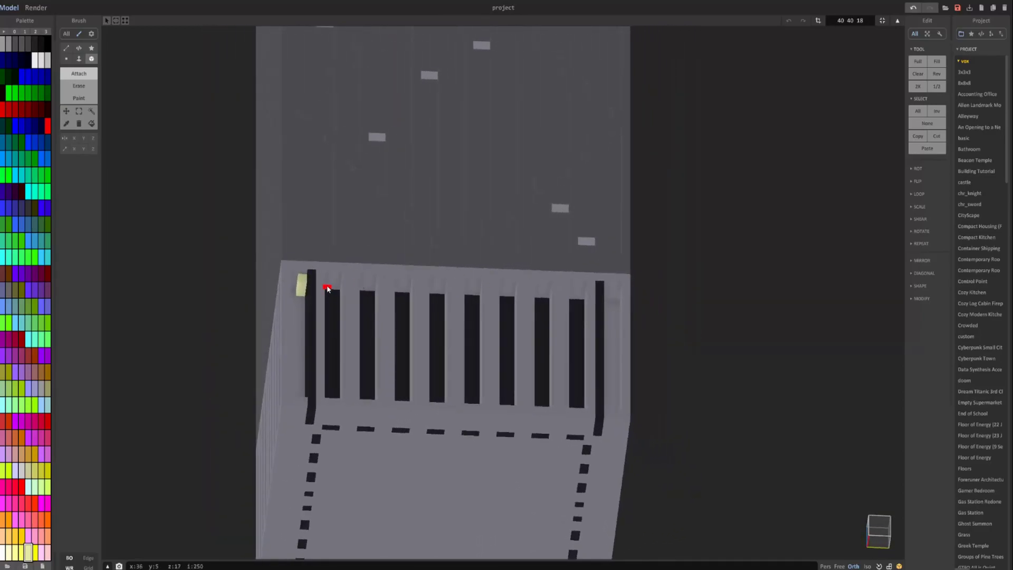
mouse_move(327, 288)
left_mouse_down()
mouse_move(550, 314)
mouse_move(615, 305)
left_mouse_up()
right_click_drag(615, 306, 470, 319)
left_click_drag(385, 324, 669, 318)
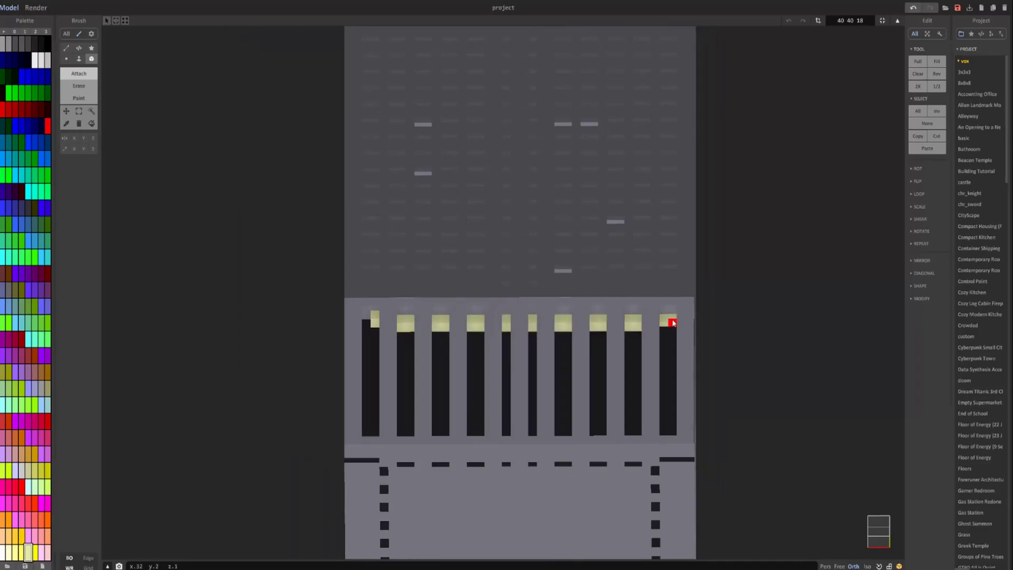
right_click_drag(669, 318, 388, 309)
key("ctrl+z")
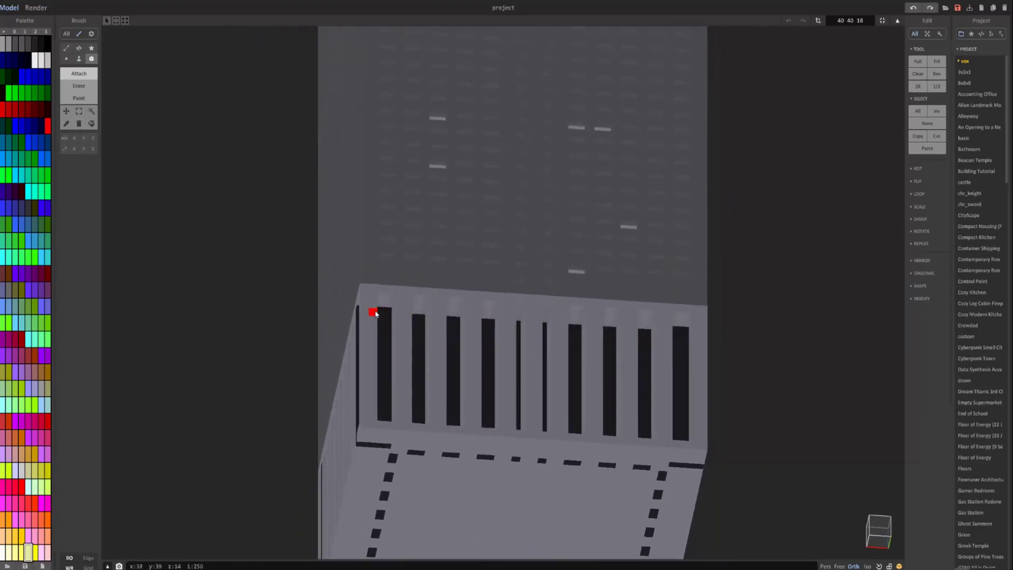
- Attach pale yellow voxels inside the upper ends of the slots on the remaining two base sides, including the corner
left_click_drag(382, 313, 678, 327)
right_click_drag(678, 327, 553, 345)
left_click_drag(450, 294, 704, 312)
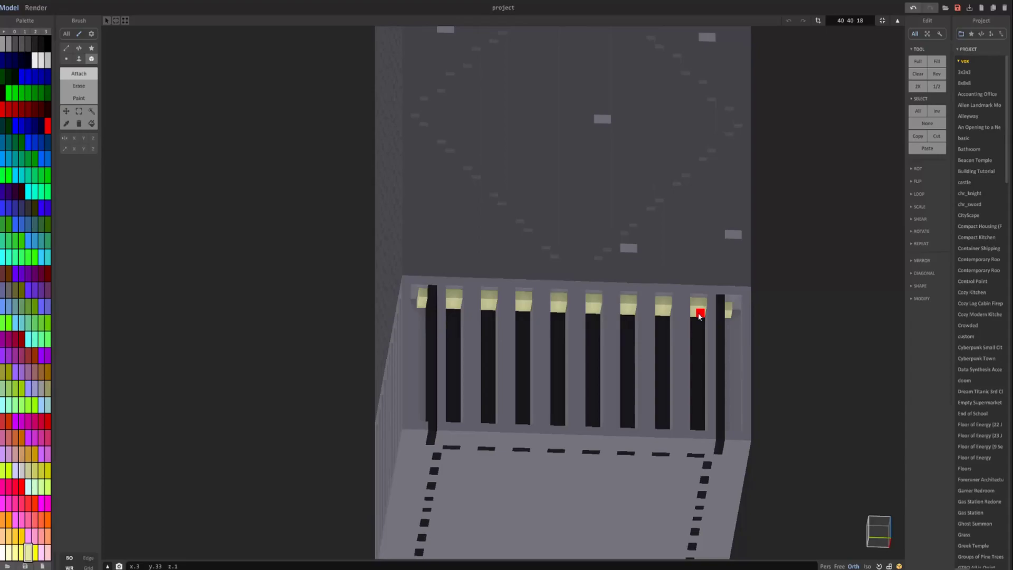
right_click_drag(698, 310, 657, 296)
right_click_drag(631, 239, 287, 343)
mouse_move(299, 344)
left_mouse_down()
mouse_move(547, 316)
mouse_move(283, 340)
left_mouse_up()
- Render the whole tower, set the pale yellow material to Emit and raise its emission and power
right_click_drag(298, 339, 512, 410)
scroll(369, 346, "down", 3)
scroll(408, 381, "down", 3)
scroll(496, 408, "down", 3)
scroll(512, 410, "down", 4)
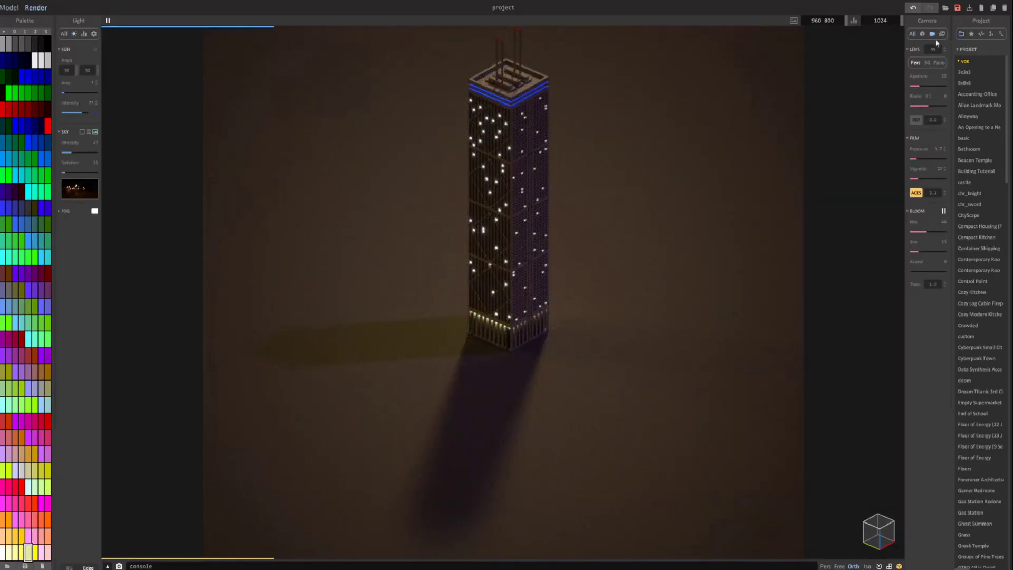
left_click(922, 34)
left_click_drag(922, 133, 937, 136)
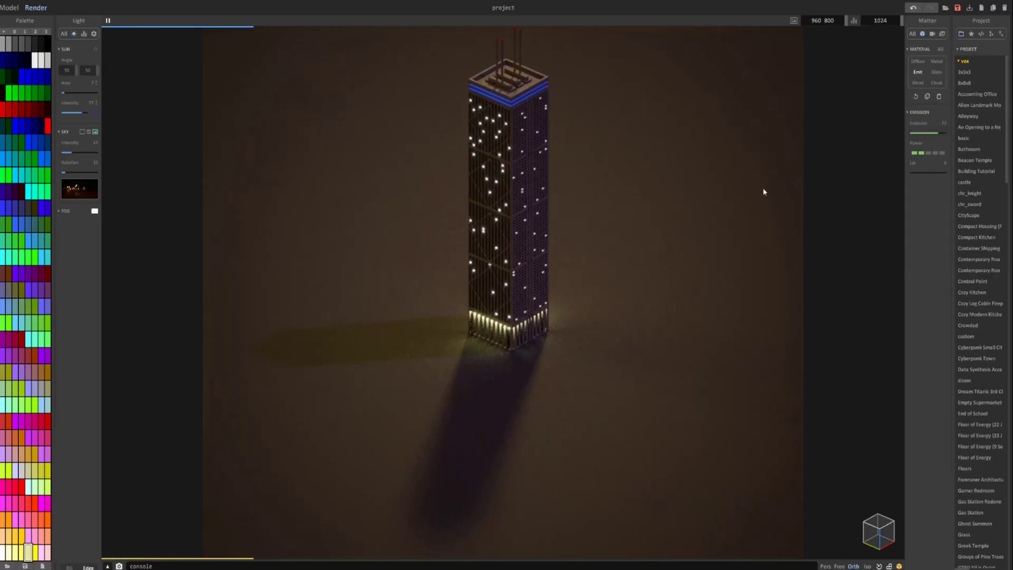
- Pick the light grey material of the tower's roof, change it to Metal, and raise its metallic and roughness values
right_click_drag(630, 250, 615, 242)
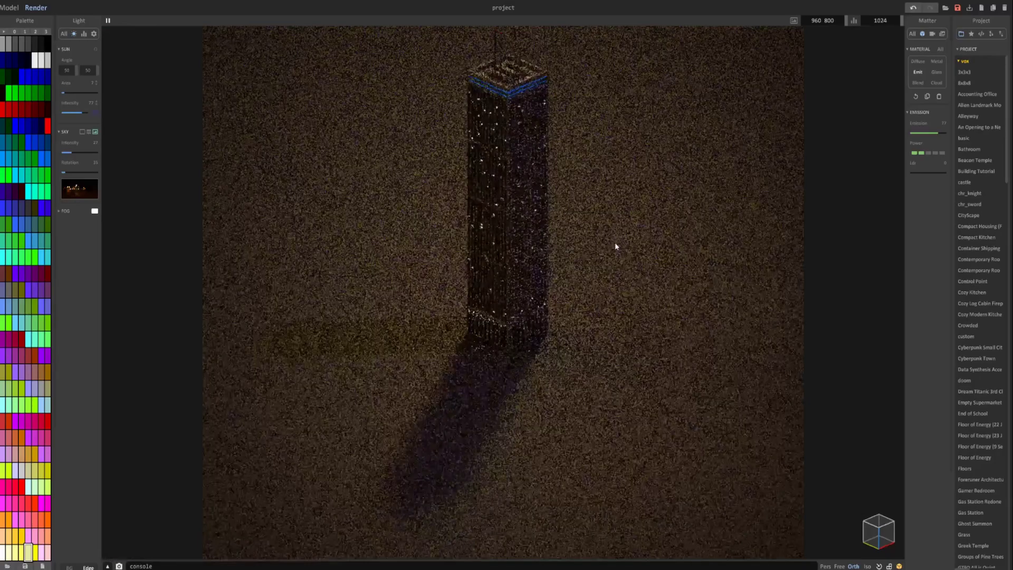
middle_click_drag(611, 240, 581, 347)
scroll(581, 347, "down", 1)
left_click(501, 197)
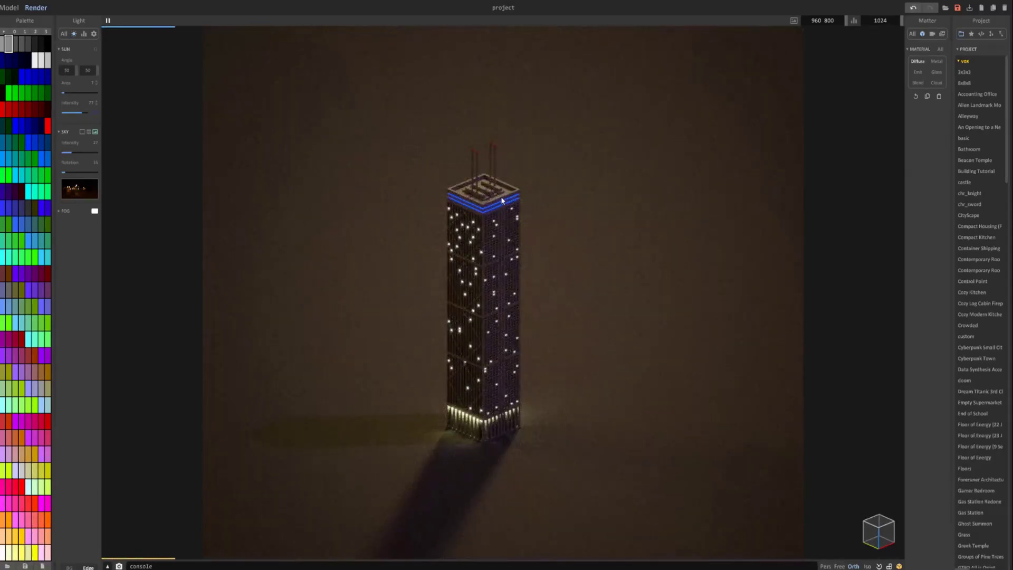
left_click(936, 62)
left_click(927, 173)
left_click(920, 173)
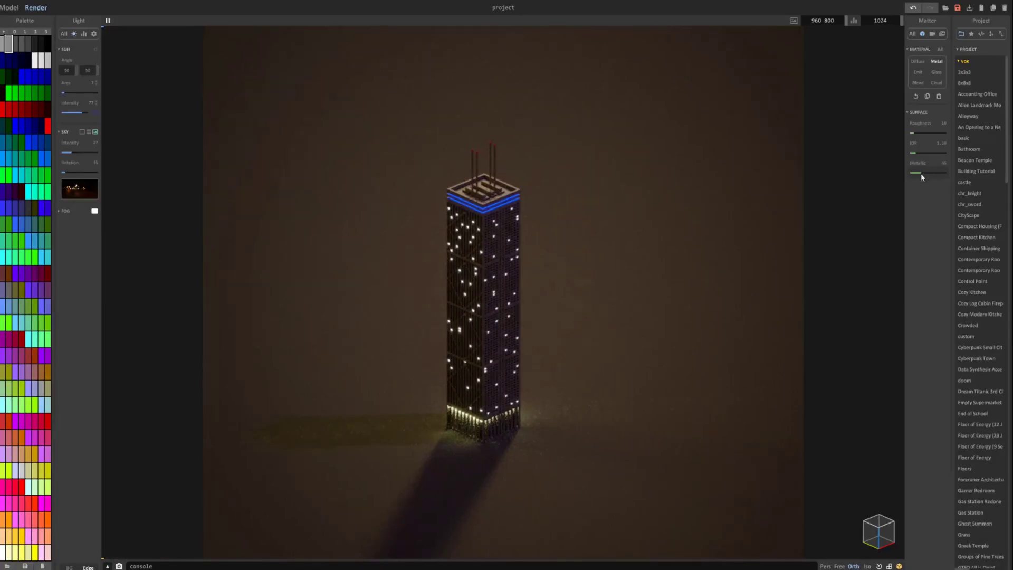
left_click(920, 131)
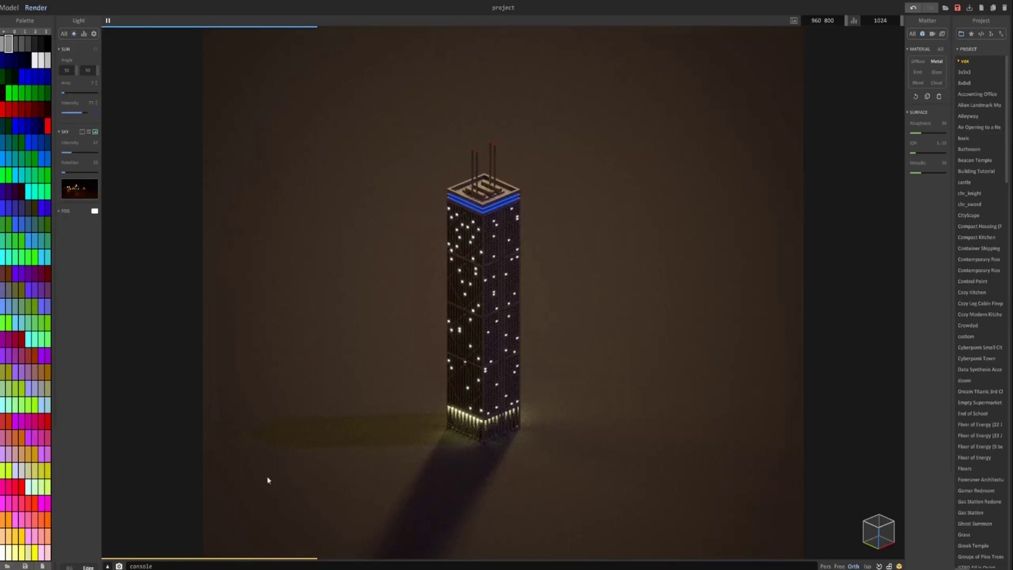
- Select the pale yellow base light material and lower its emission
left_click(28, 551)
left_click(928, 135)
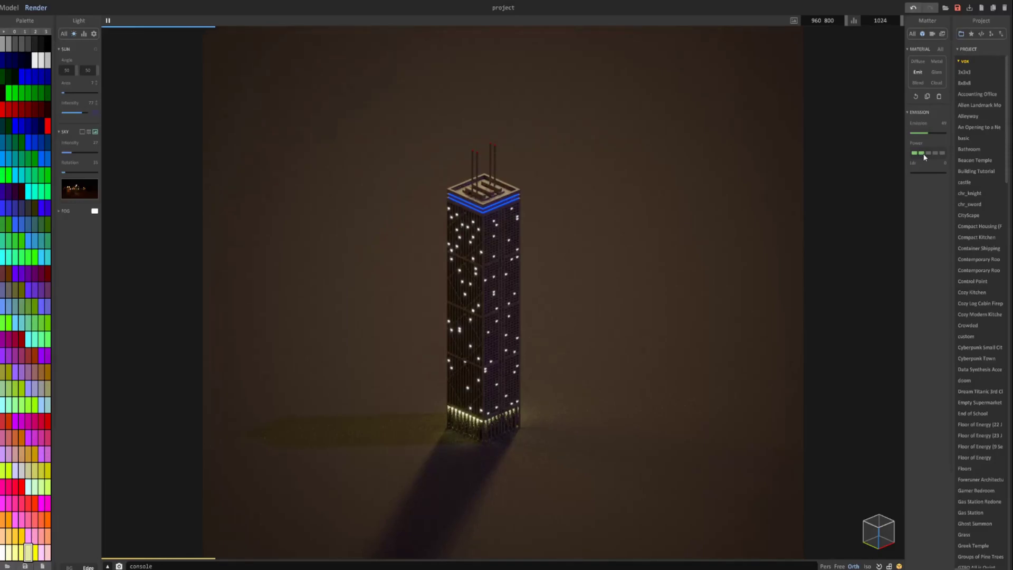
- Return to modelling and recolour the dark core behind the base slots with a mix of golden yellow and pale orange voxels
left_click(9, 7)
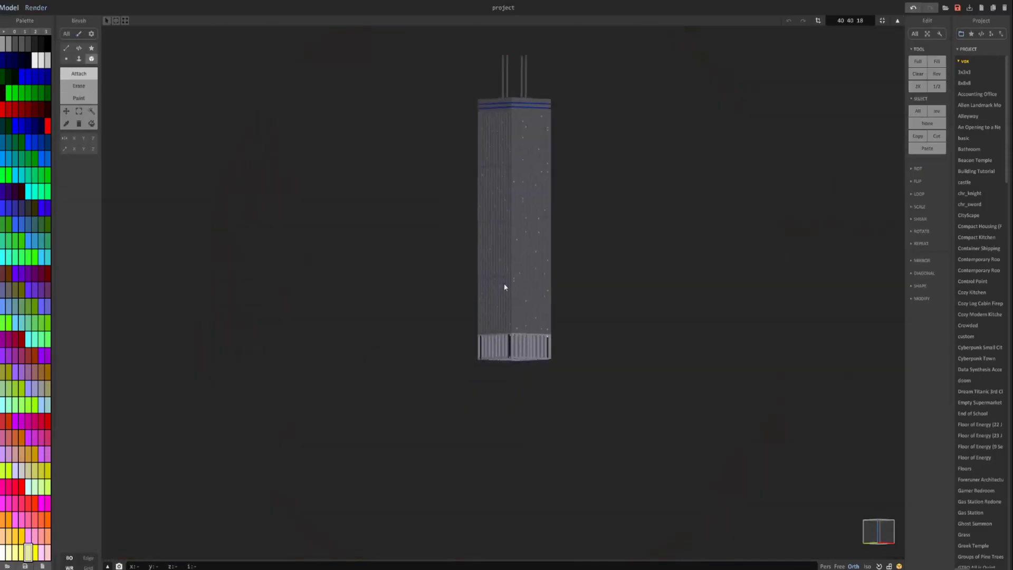
scroll(504, 287, "up", 8)
right_click_drag(538, 336, 563, 339)
middle_click_drag(569, 329, 583, 290)
right_click_drag(584, 290, 607, 288)
middle_click_drag(606, 288, 525, 206)
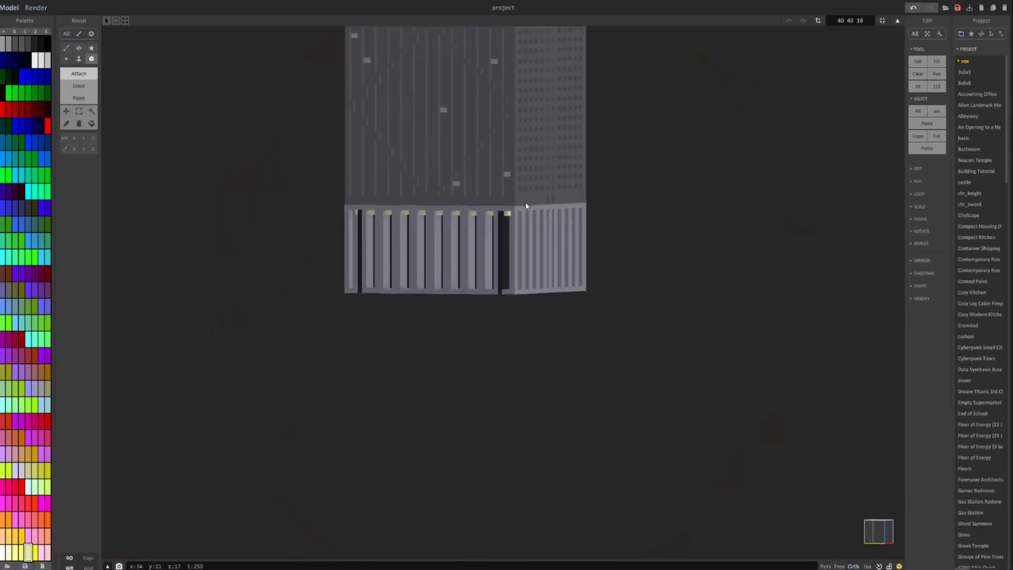
left_click(502, 242, "alt")
right_click_drag(501, 243, 526, 253)
scroll(501, 250, "up", 4)
middle_click_drag(439, 227, 422, 236)
scroll(424, 238, "up", 3)
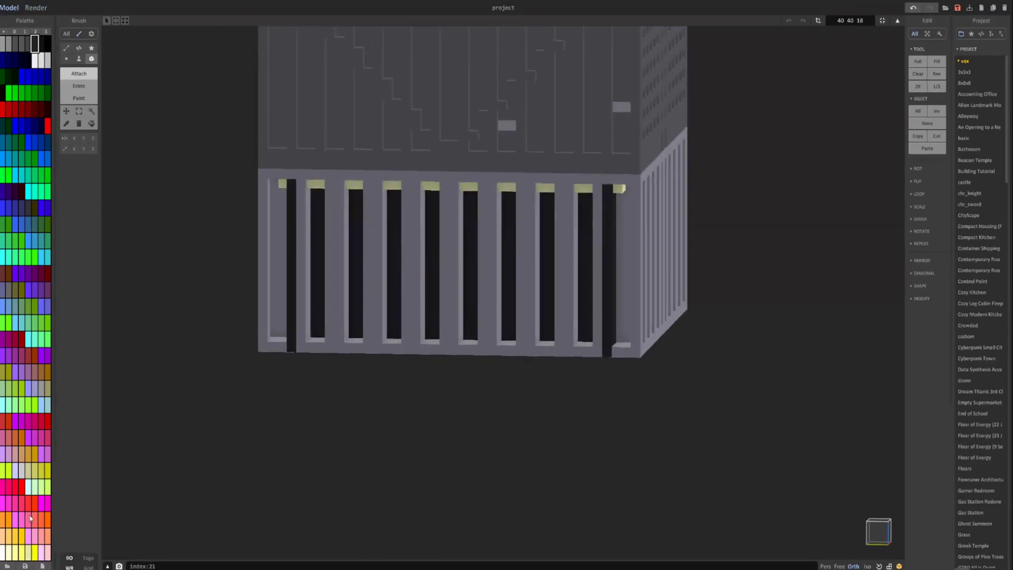
left_click(15, 536)
left_click(91, 110)
left_click(351, 238)
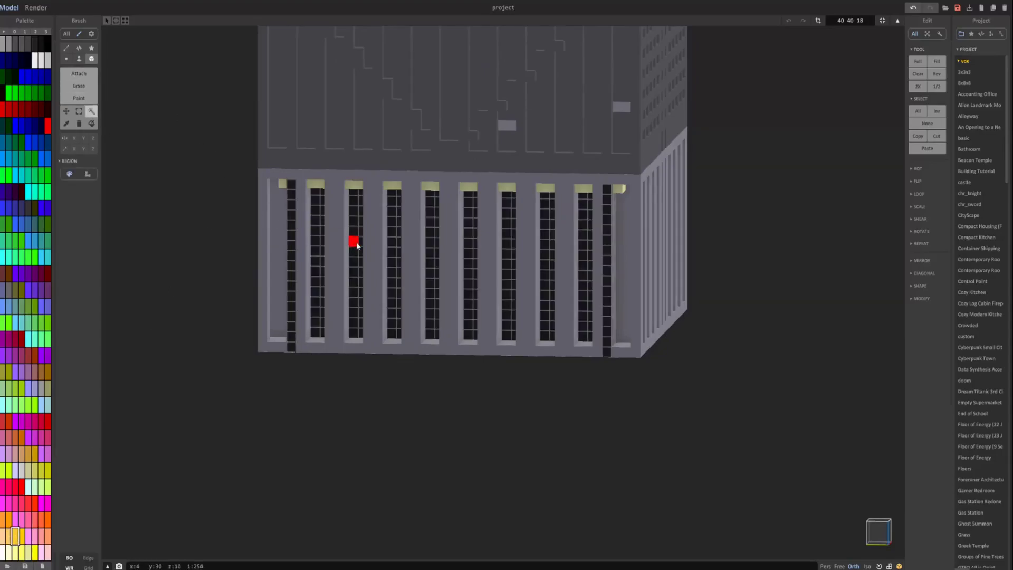
right_click(14, 539)
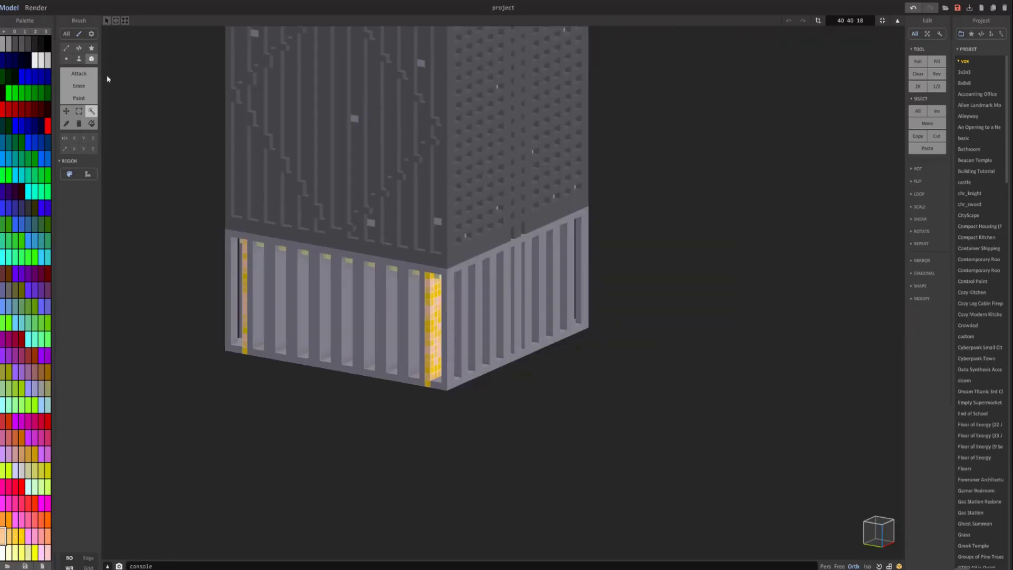
- Render the base, set the recoloured core's material to Emit, raise its emission and set its power to 2
right_click_drag(107, 75, 46, 9)
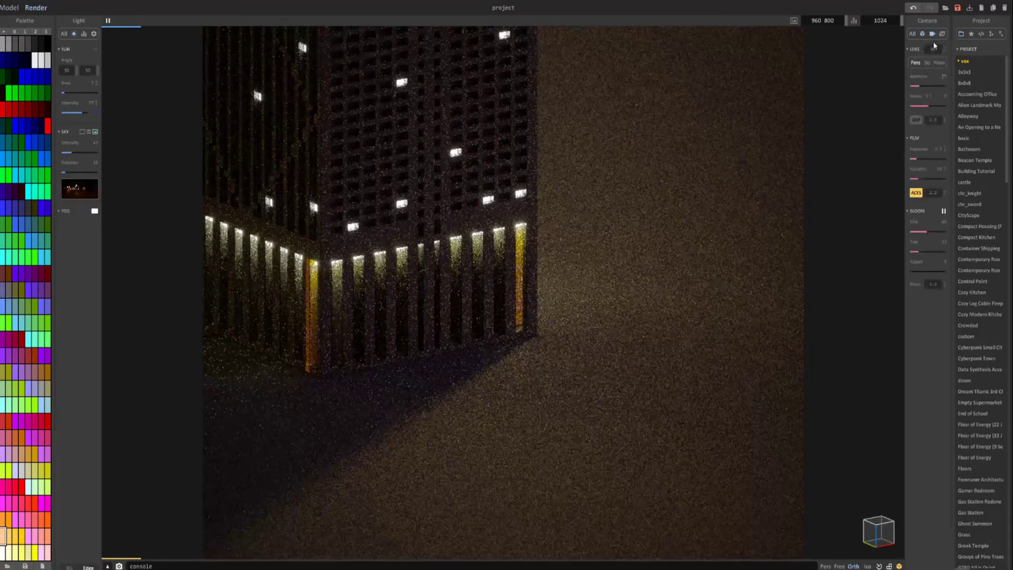
left_click(920, 72)
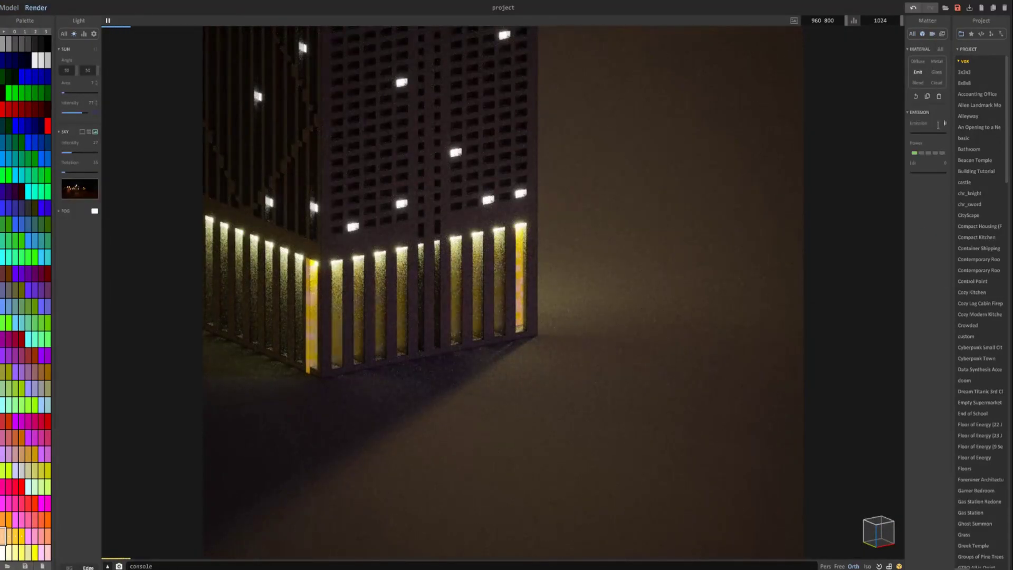
left_click(921, 153)
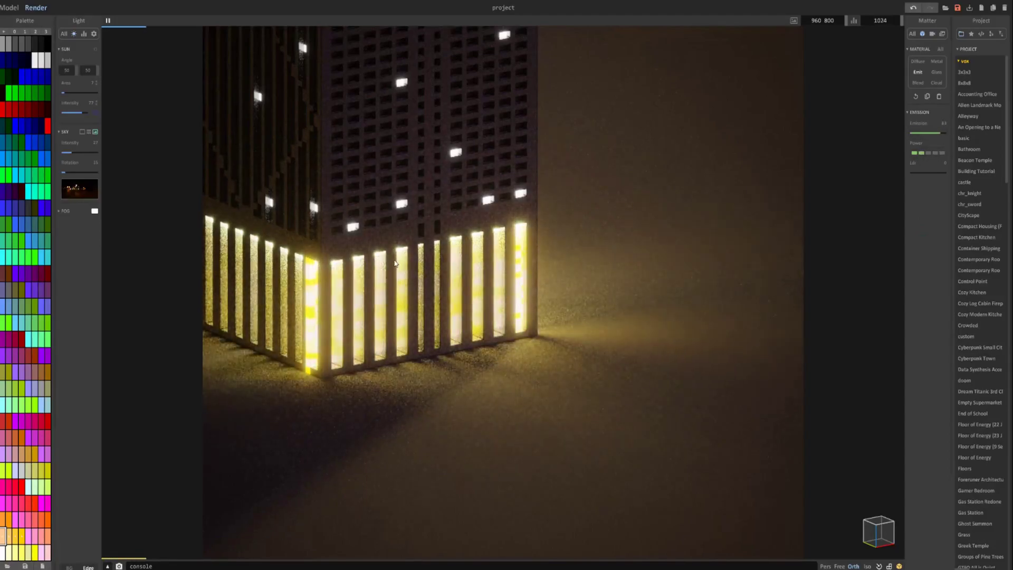
- Reduce the glowing base core's power to 1 and lower its emission, judging the light against the whole tower
right_click_drag(394, 264, 434, 308)
scroll(434, 308, "down", 10)
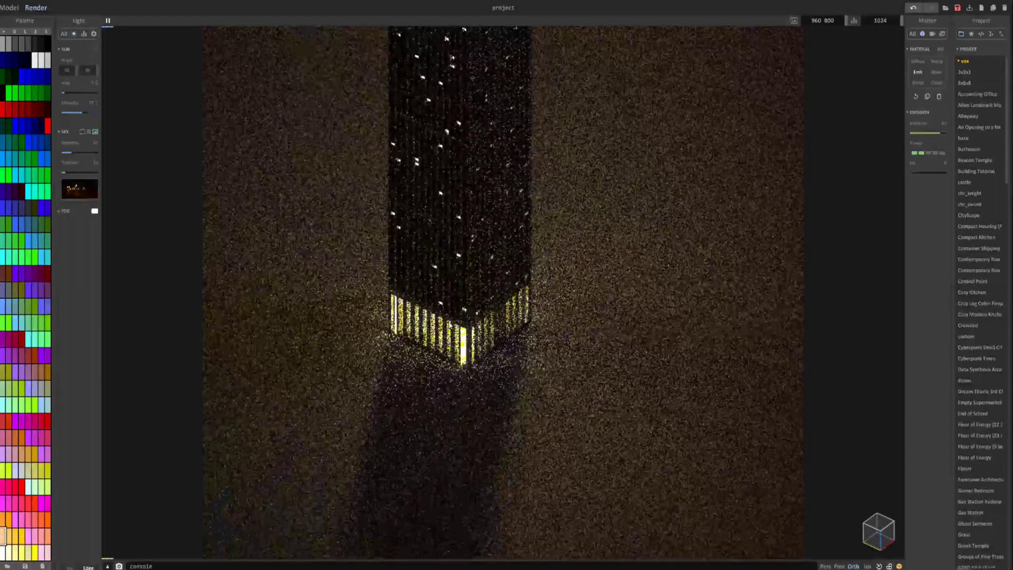
left_click(915, 152)
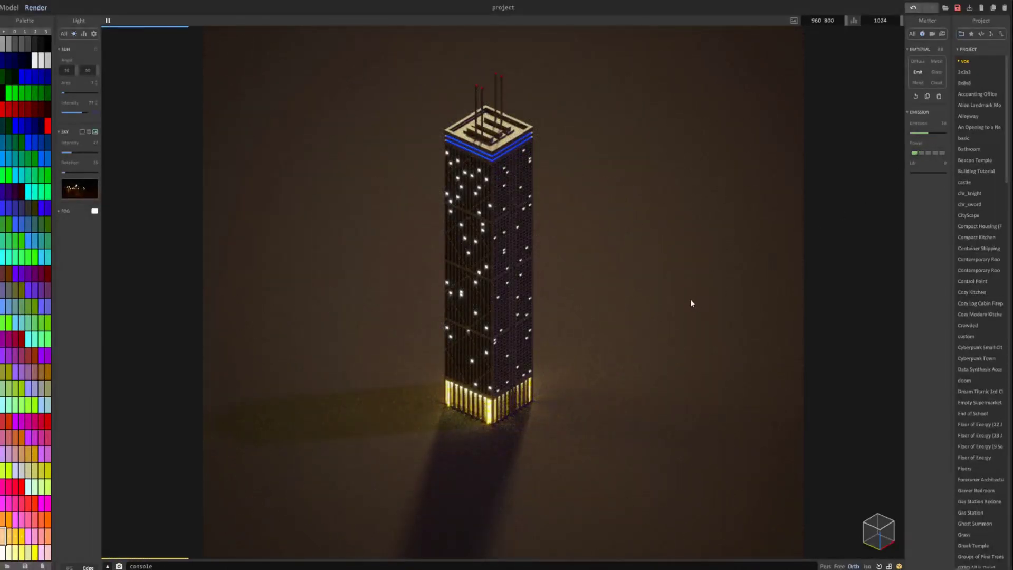
right_click_drag(656, 298, 648, 287)
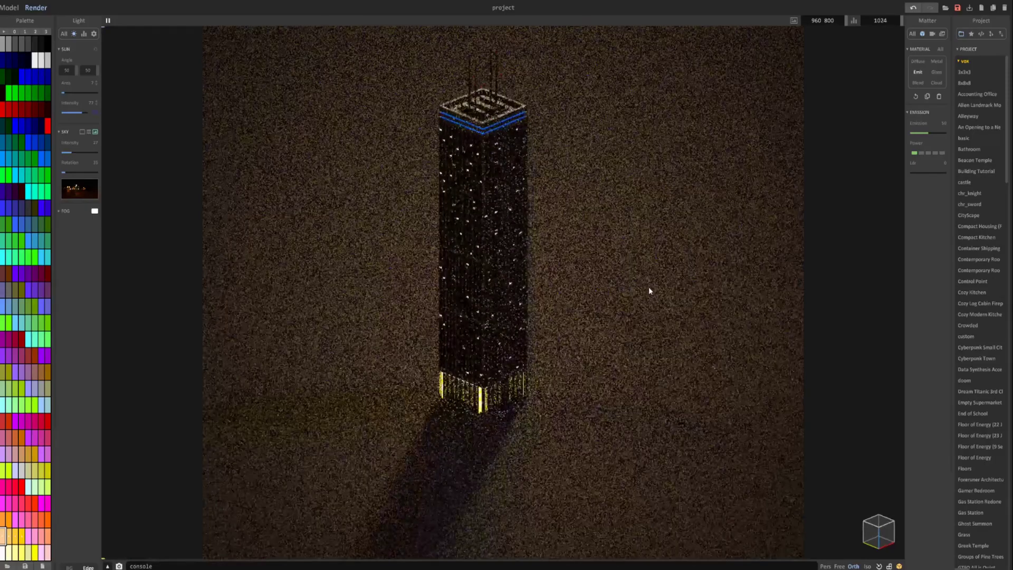
scroll(648, 286, "down", 1)
middle_click_drag(601, 285, 581, 322)
mouse_move(573, 322)
right_mouse_down()
mouse_move(522, 305)
mouse_move(538, 306)
right_mouse_up()
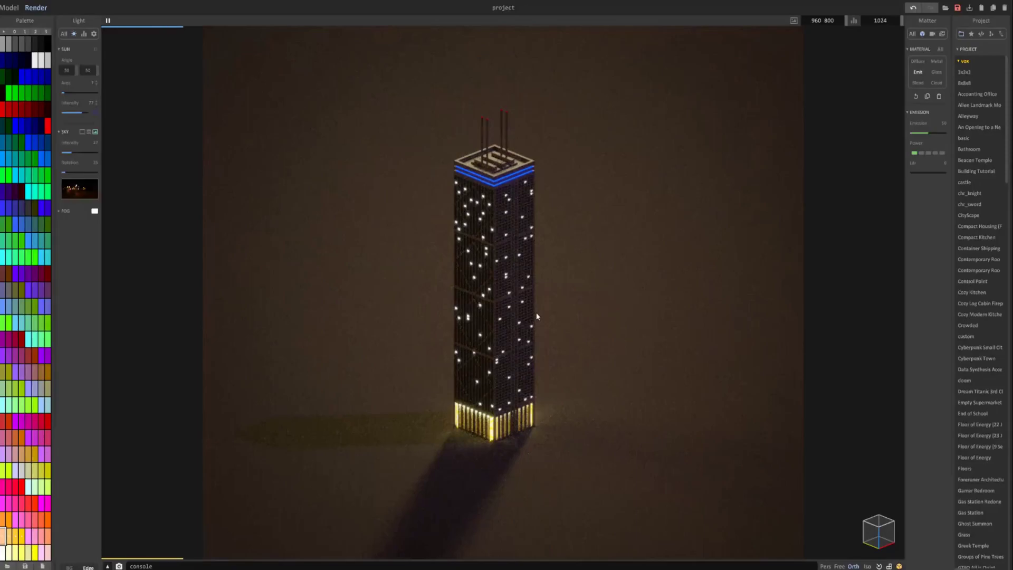